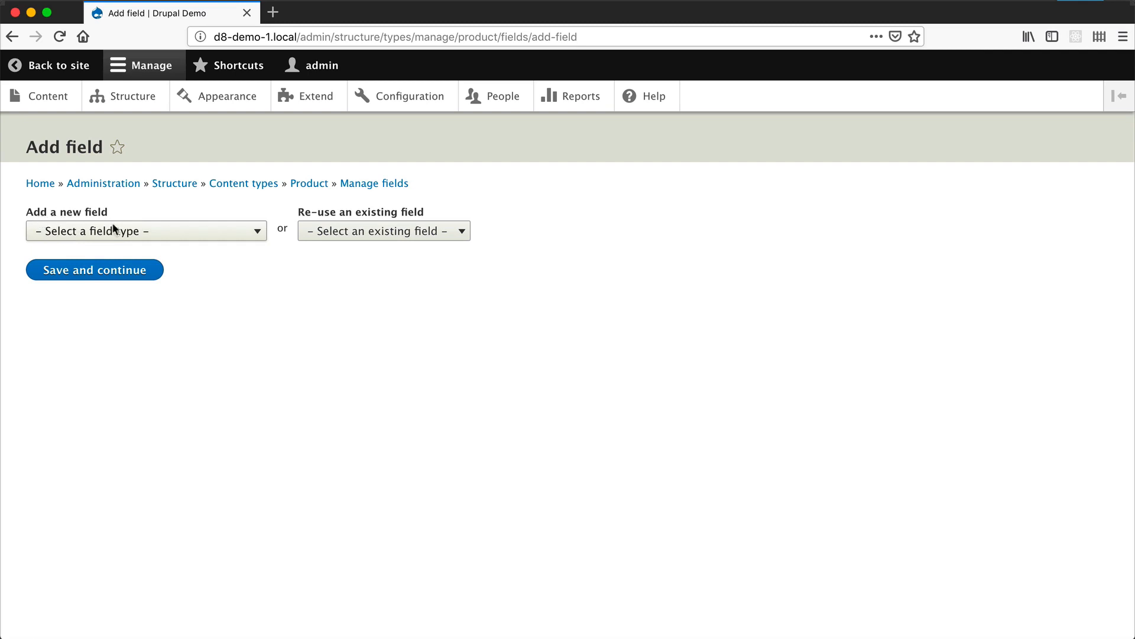
- Add a Number (decimal) field labelled Price to the Product content type and accept its default storage settings
click(158, 232)
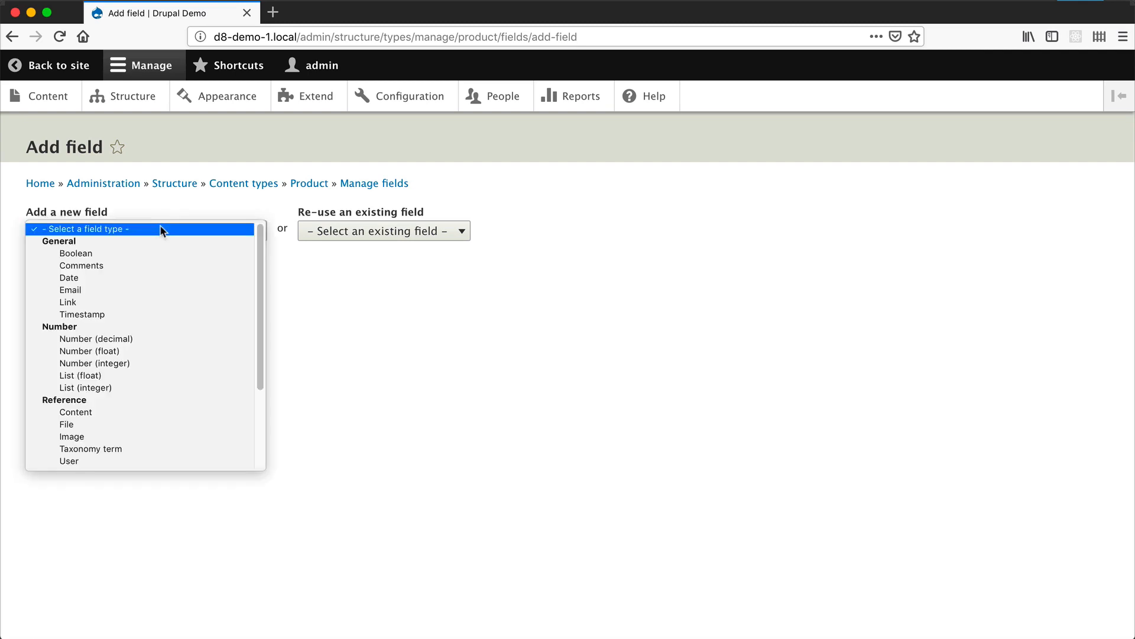
click(156, 338)
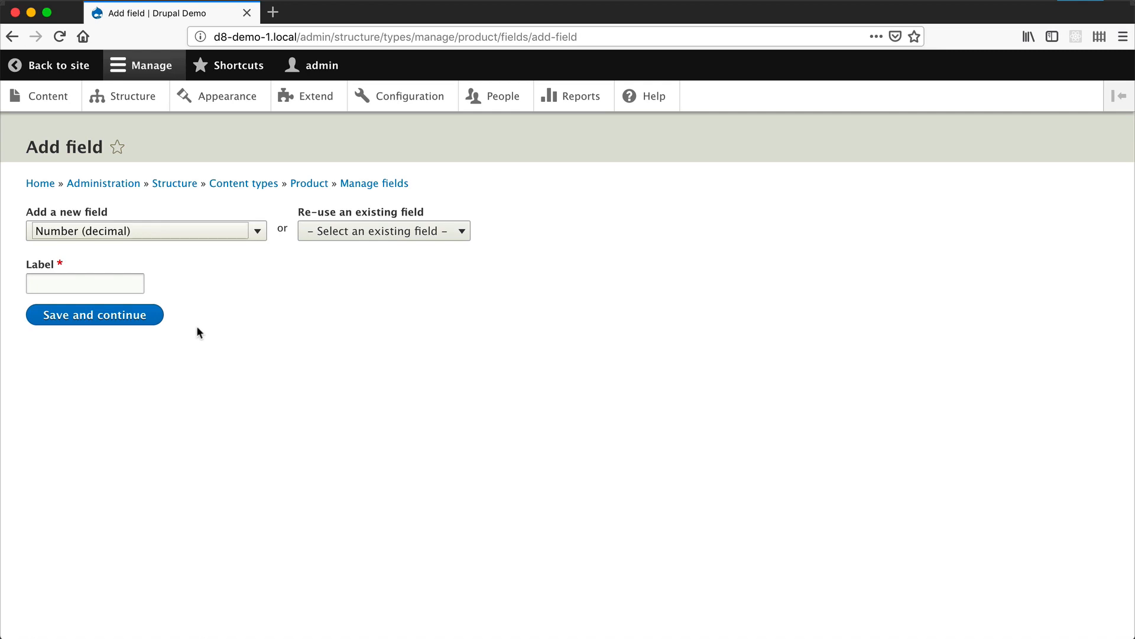
click(73, 284)
text(Price)
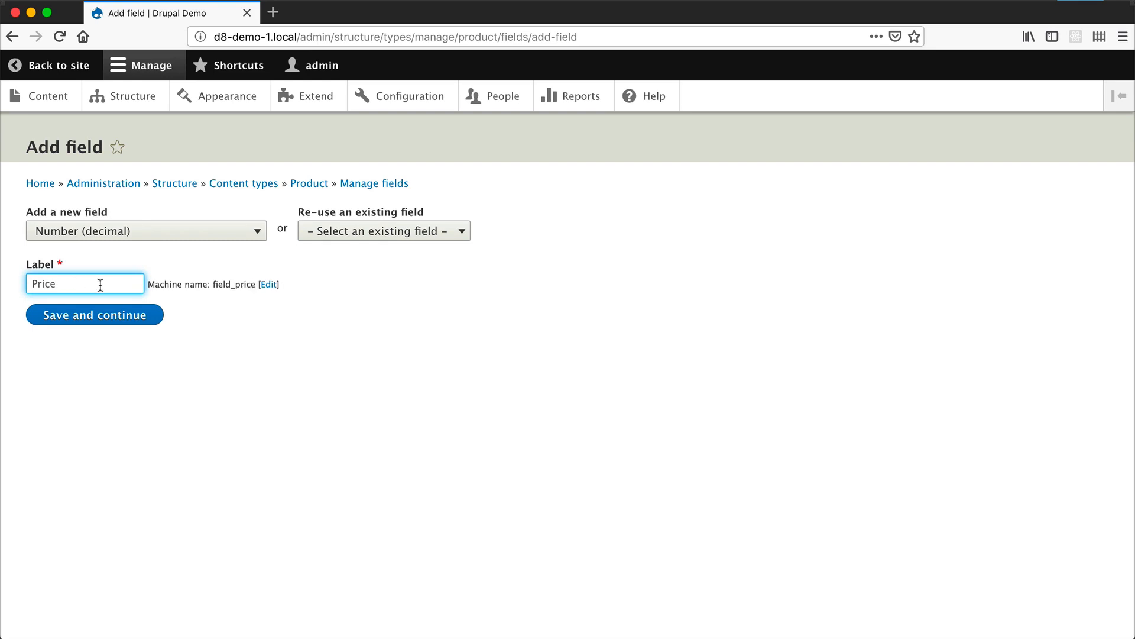
drag(213, 285, 250, 286)
click(249, 286)
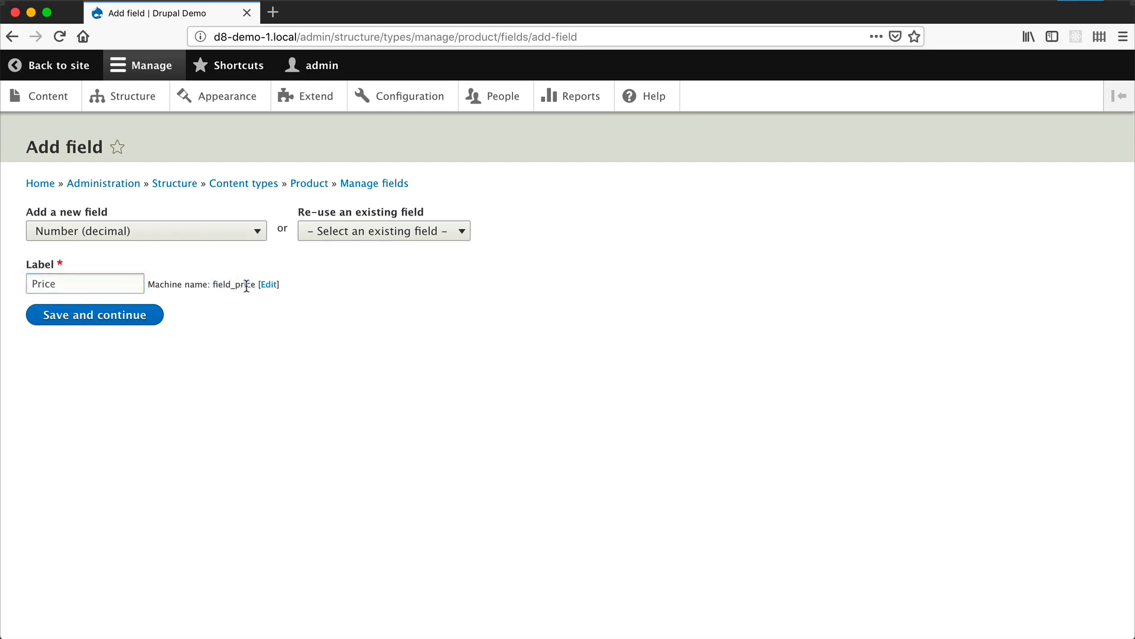
click(116, 321)
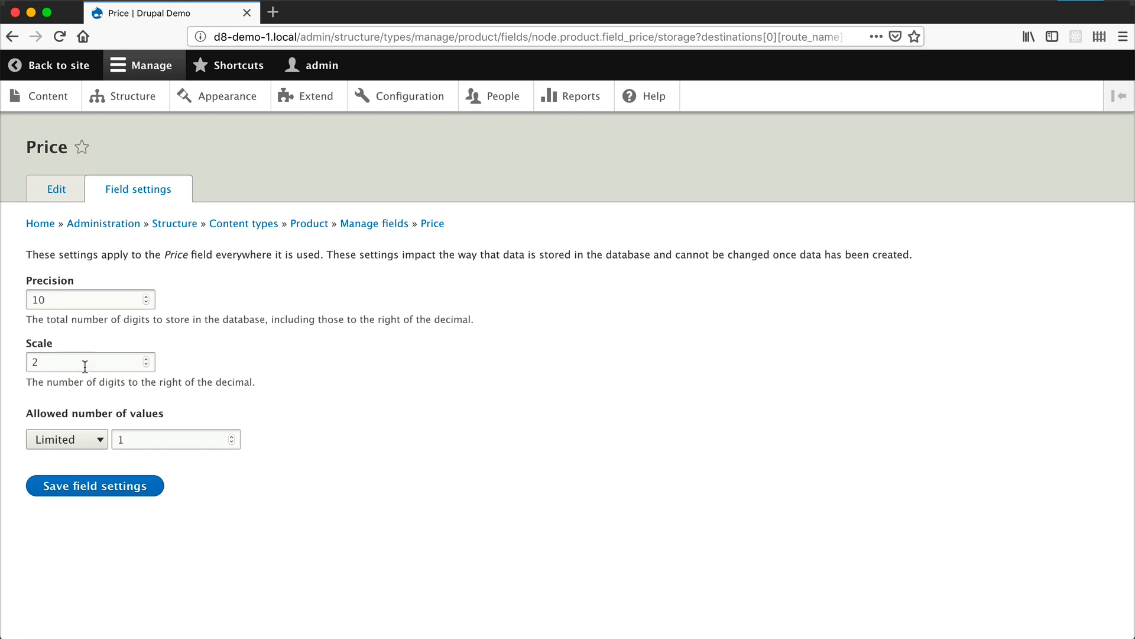
click(135, 485)
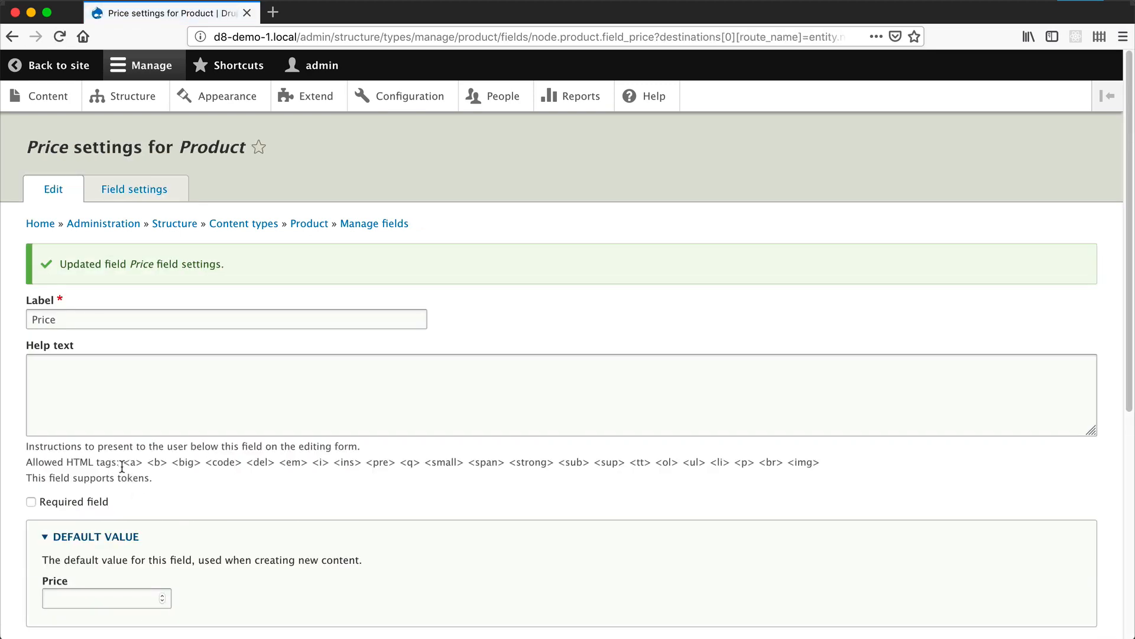
- Make the Price field required and give it the help text "Product unit price."
scroll(122, 467, down, 5)
click(77, 302)
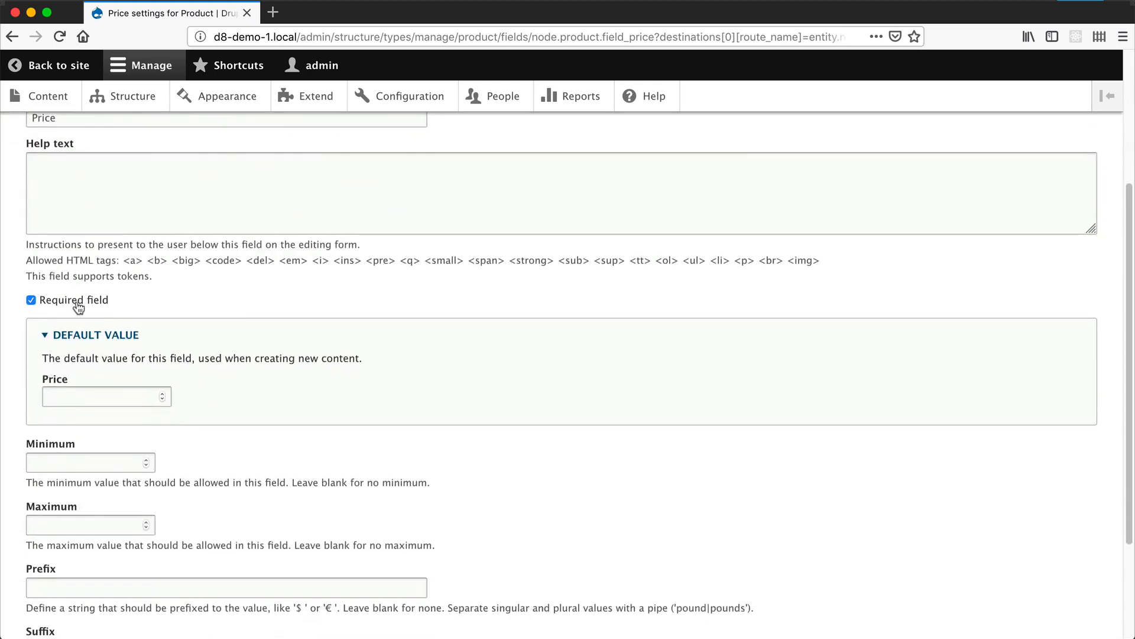
click(113, 201)
scroll(125, 349, up, 3)
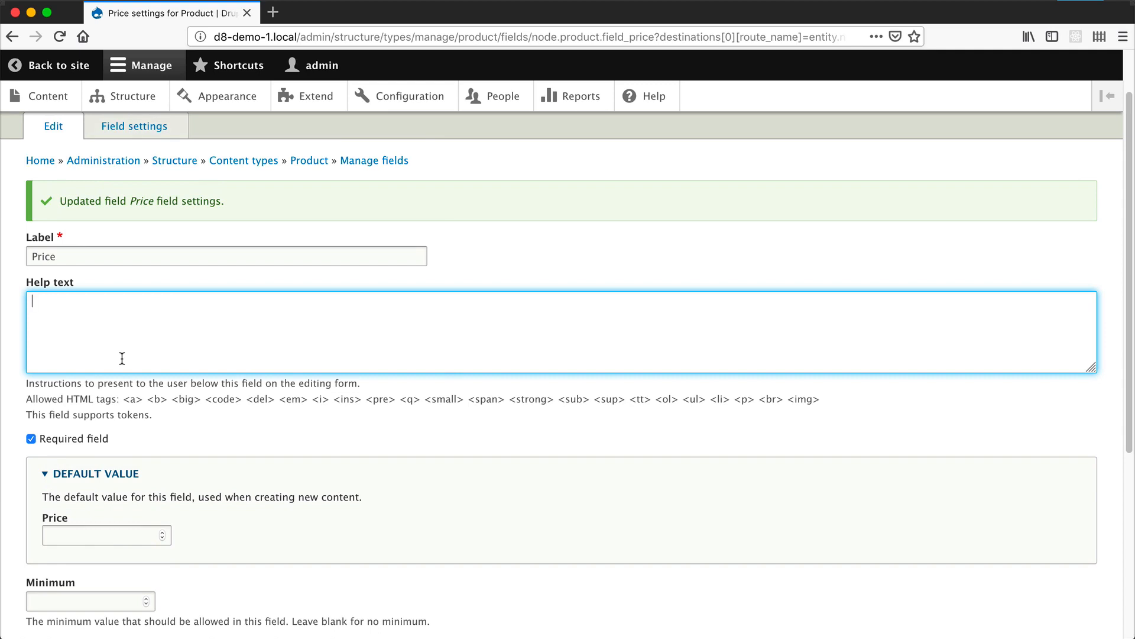
text(Product price)
key(BackSpace)
key(BackSpace)
key(BackSpace)
key(BackSpace)
key(BackSpace)
text(unit price.)
click(201, 407)
- Set the Price field's prefix to $ and suffix to AUD, and save its settings
scroll(201, 407, down, 5)
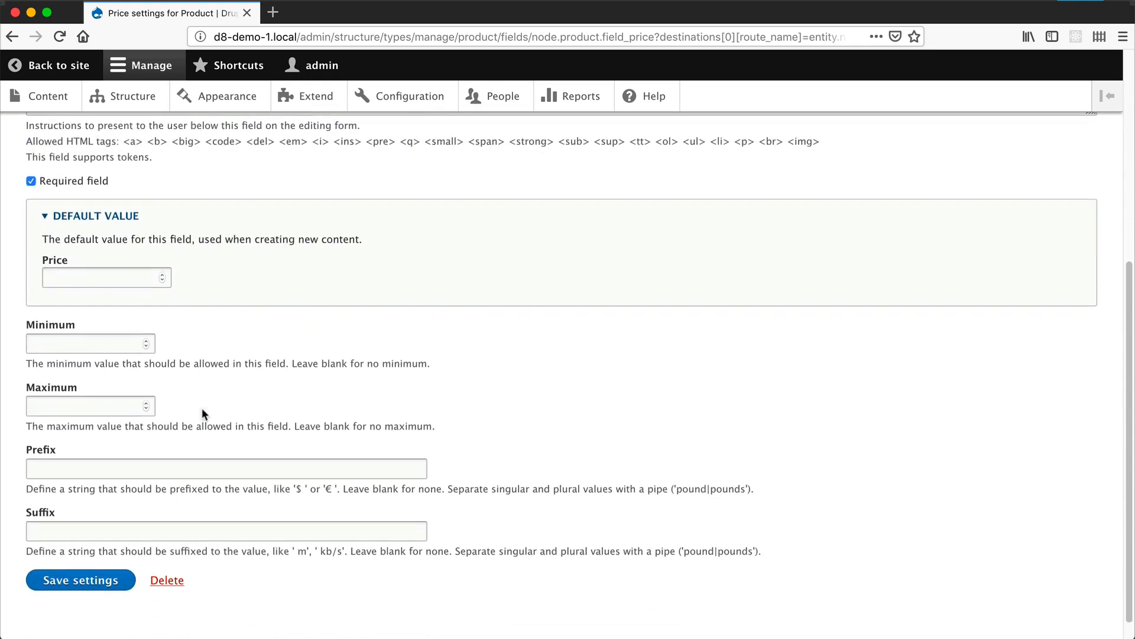
click(64, 444)
text($)
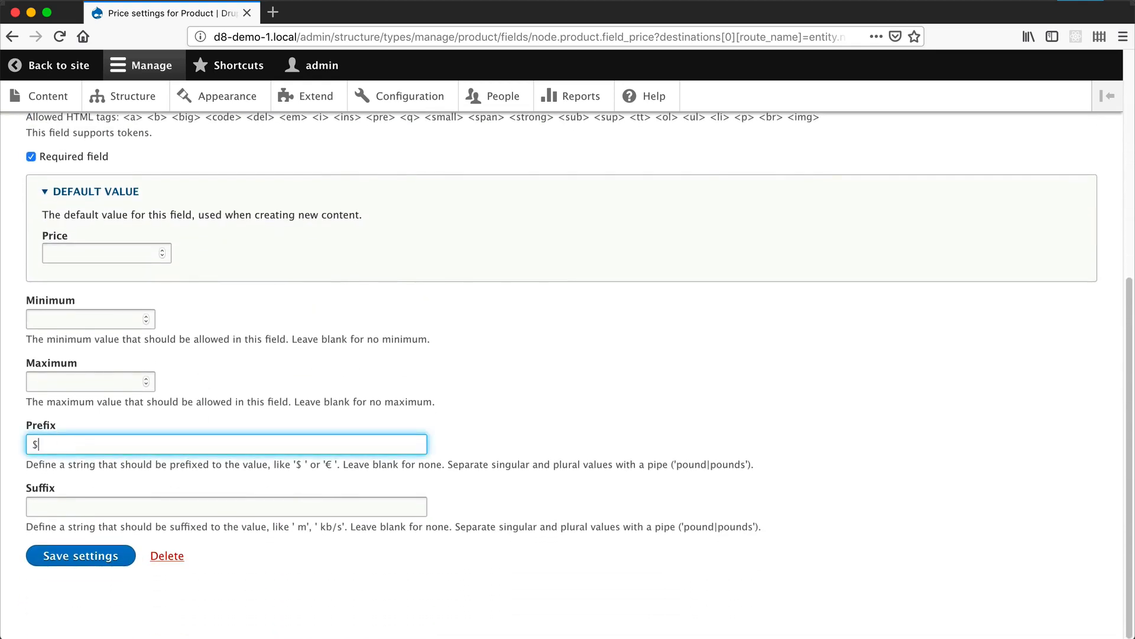
click(74, 507)
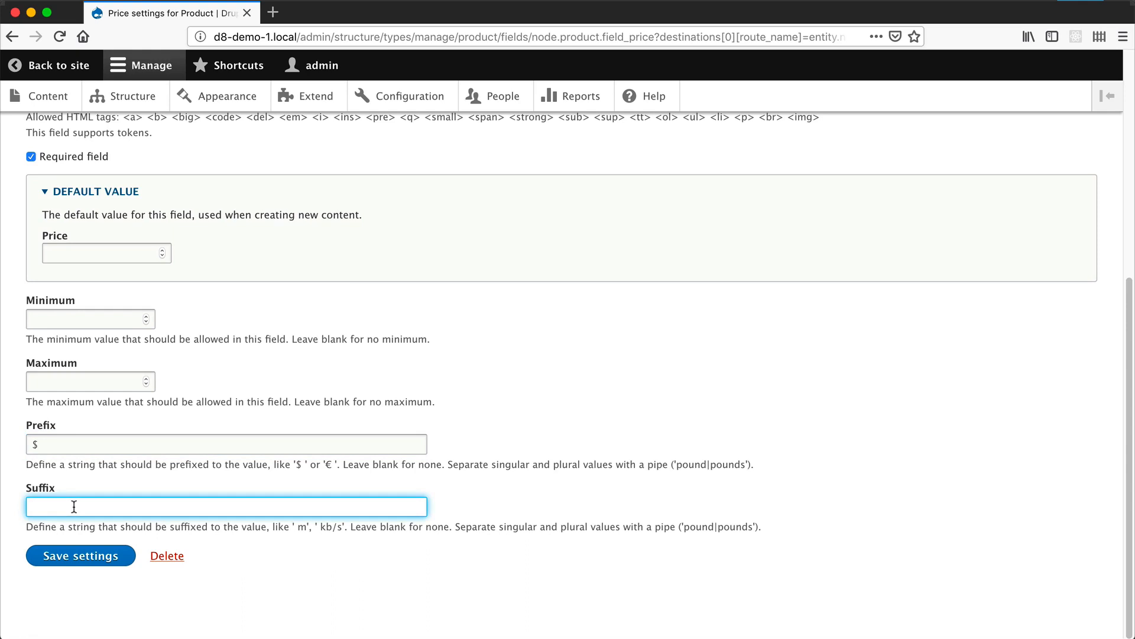
text(AUD)
click(76, 557)
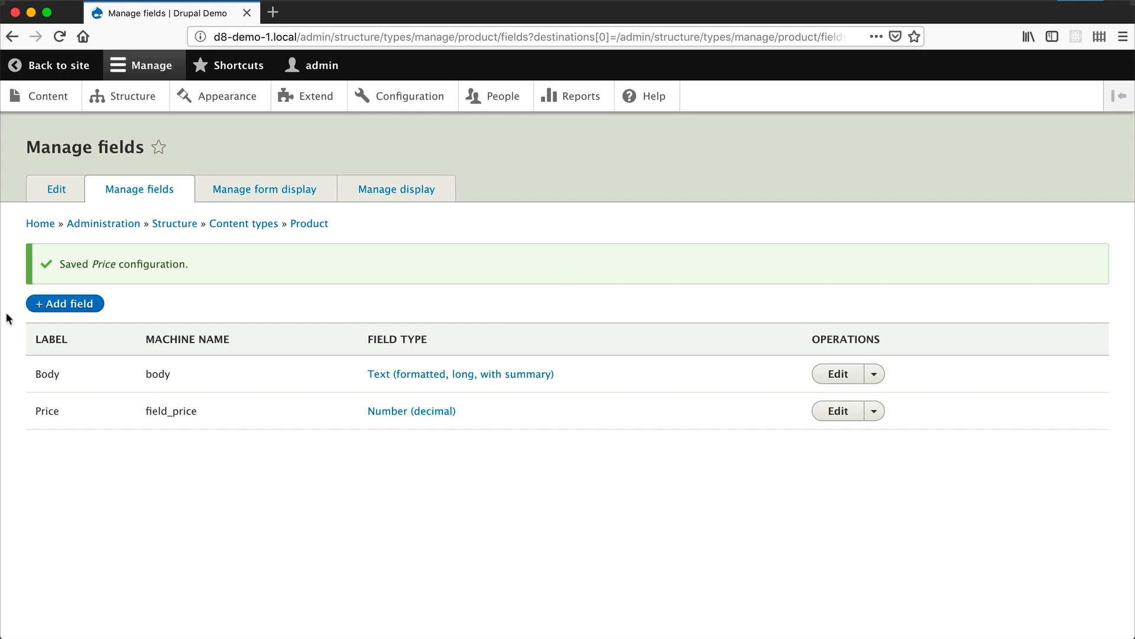
- Add a new List (text) field labelled Type to the Product content type
click(57, 305)
click(124, 229)
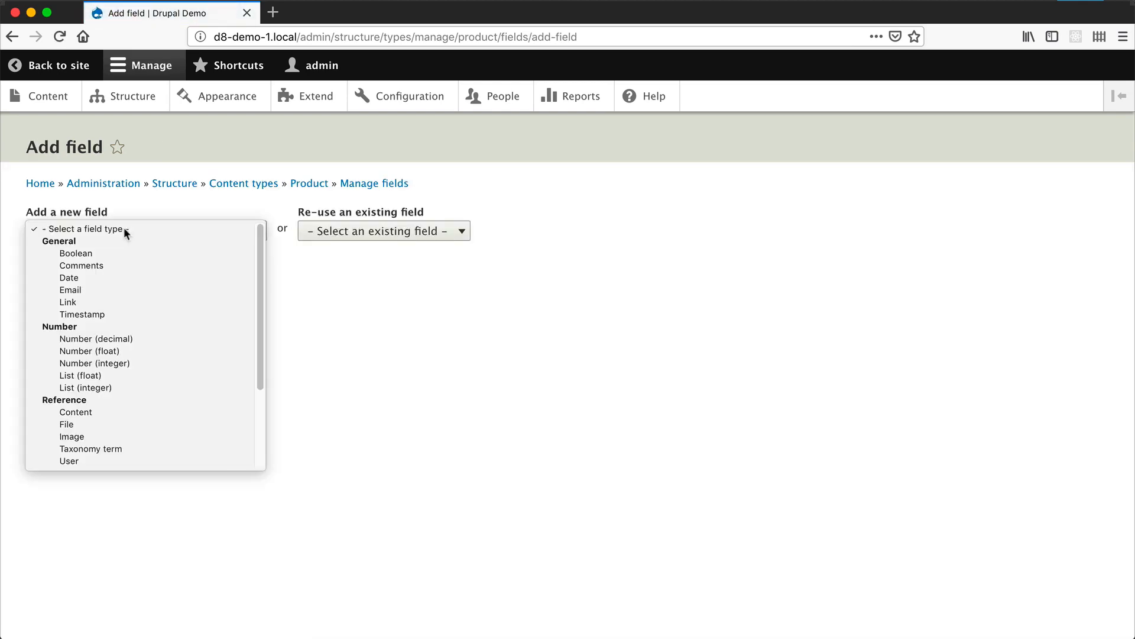
scroll(134, 346, down, 3)
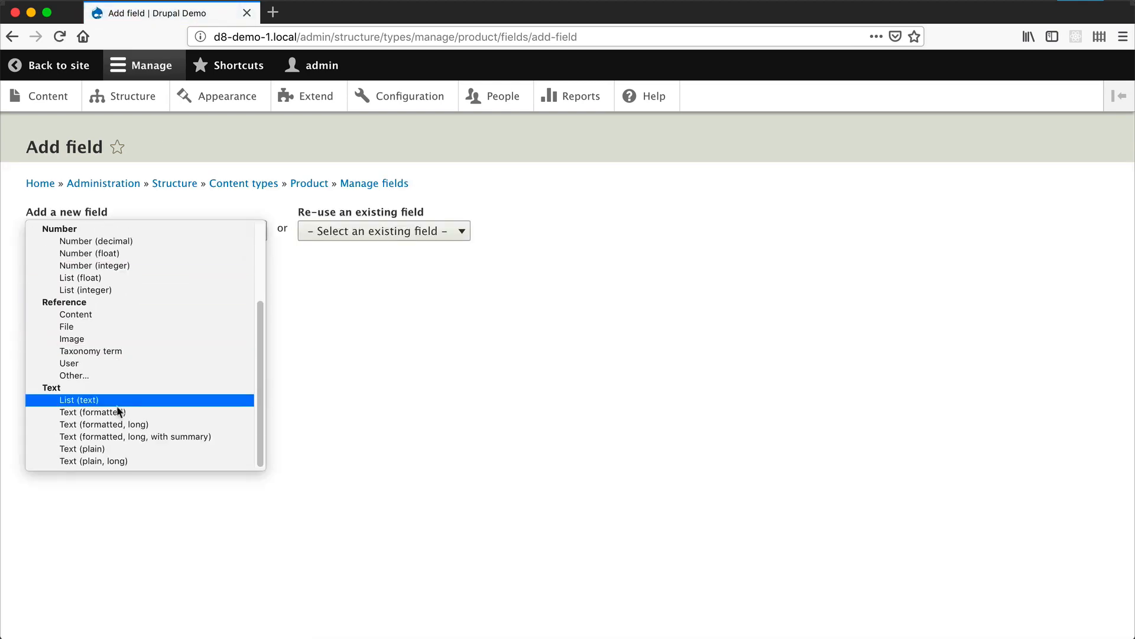
click(82, 402)
click(54, 290)
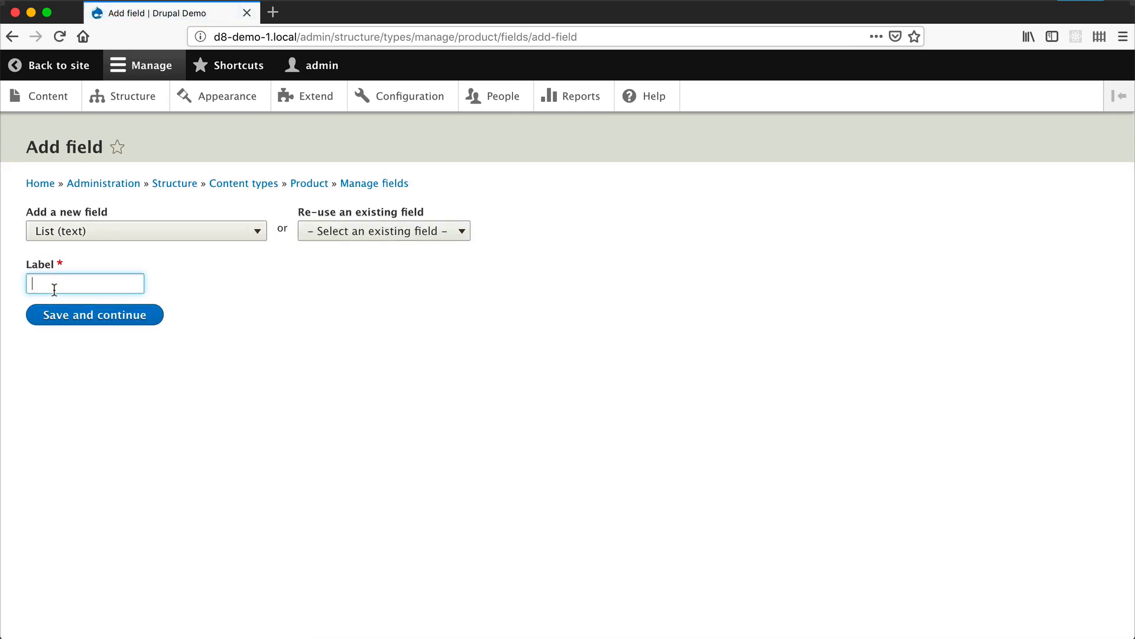
text(Type)
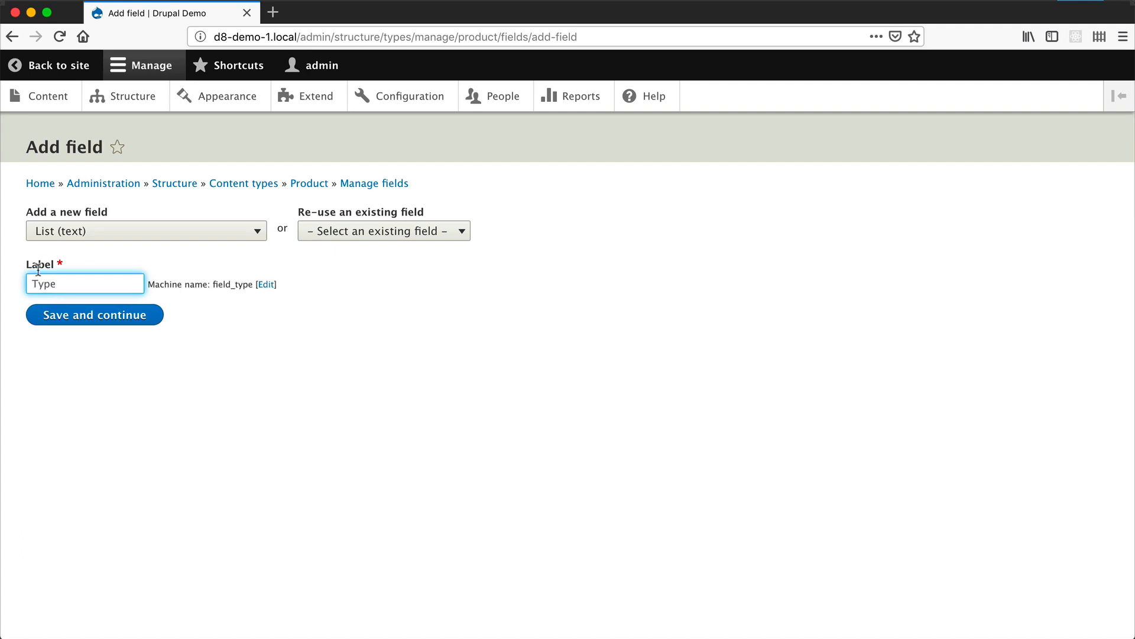
click(62, 316)
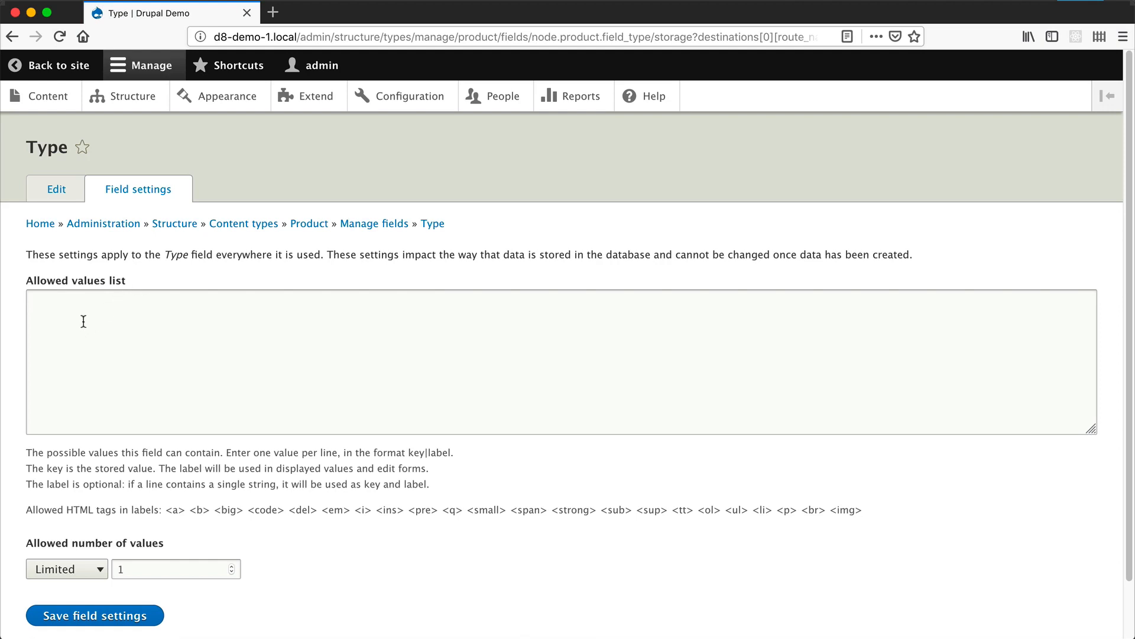
- Set the Type field's allowed values to drupal|Drupal, wordpress|WordPress and joomla|Joomla, one per line, and save the field settings
click(85, 314)
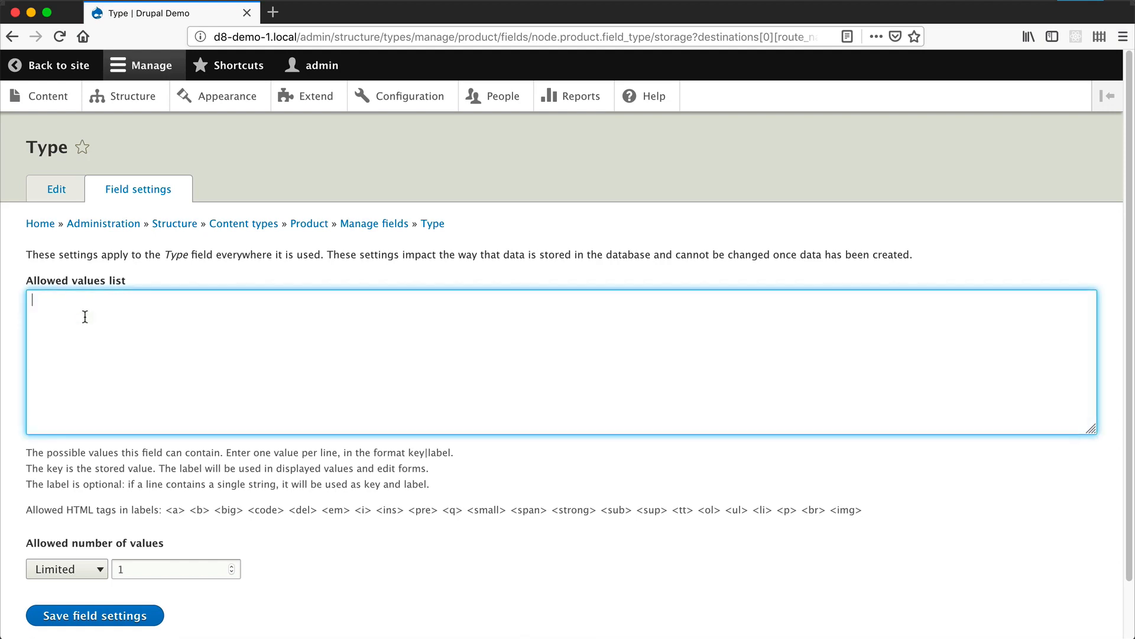
text(drupal|Drupal)
key(Return)
text(wordpress|)
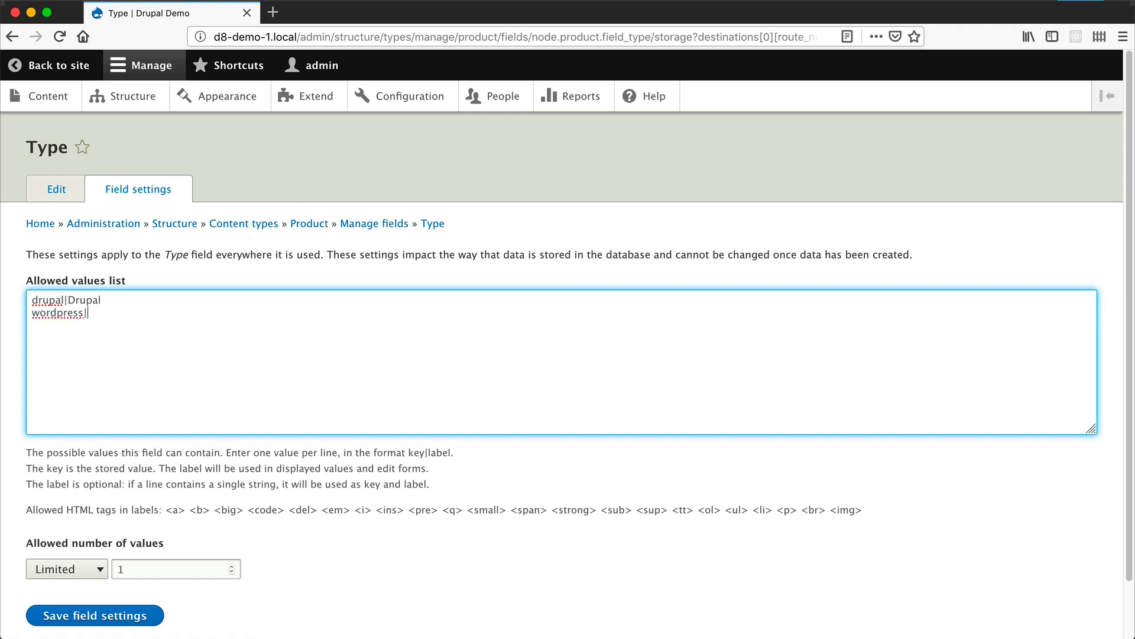
text(WordPress)
key(Return)
text(joomla|Joomla)
scroll(122, 566, down, 2)
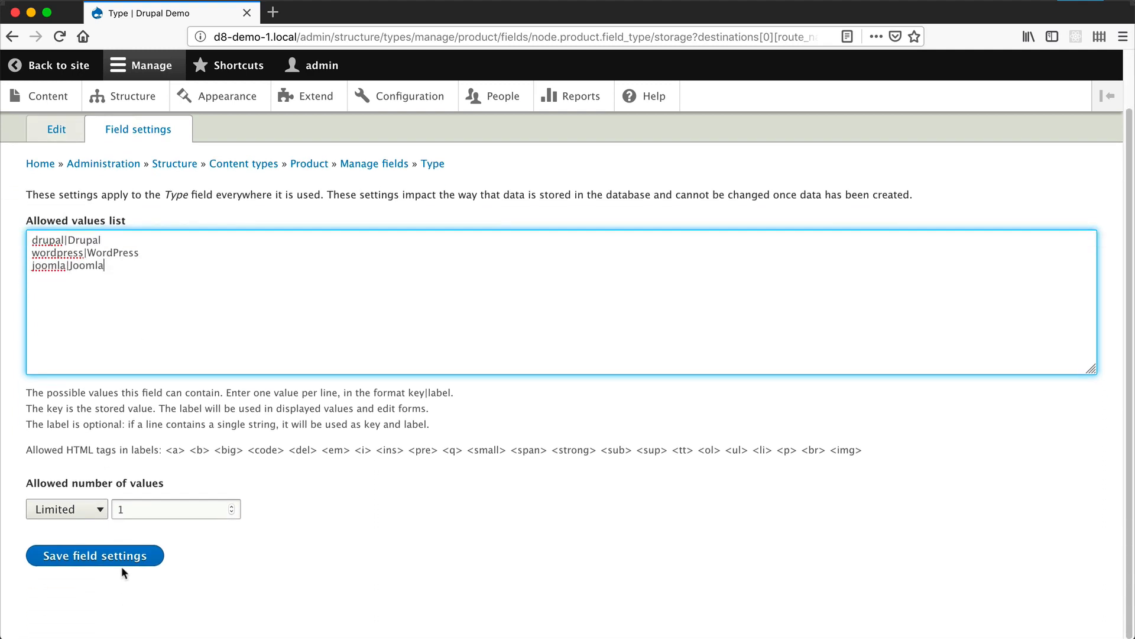
click(121, 565)
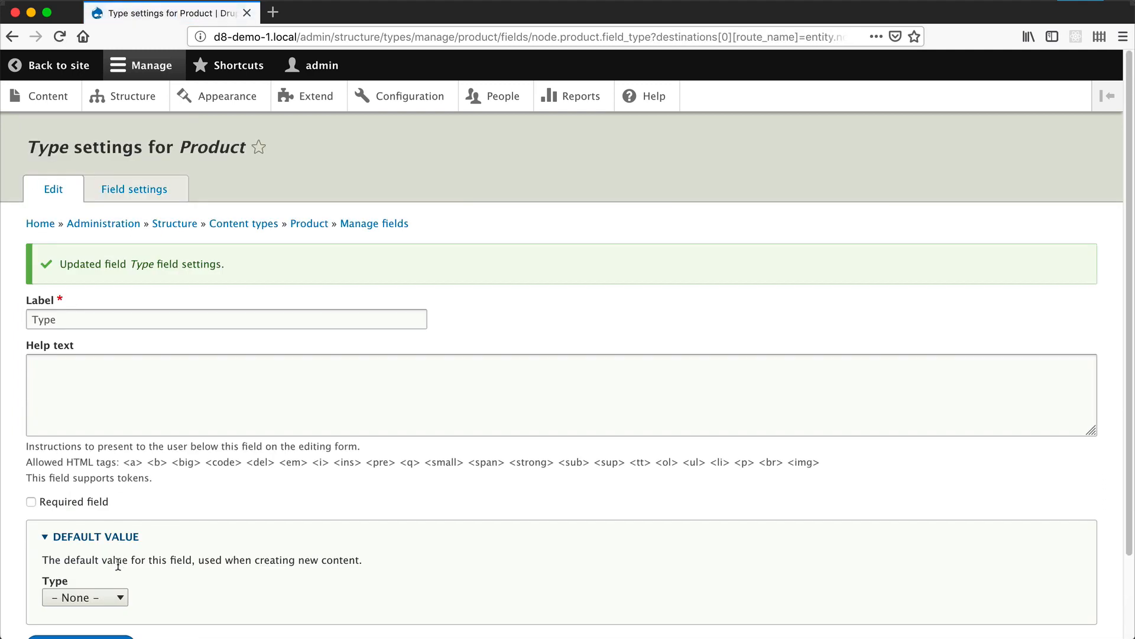
- Check the default value options of the Type field, keep None, and save its settings
scroll(189, 554, down, 2)
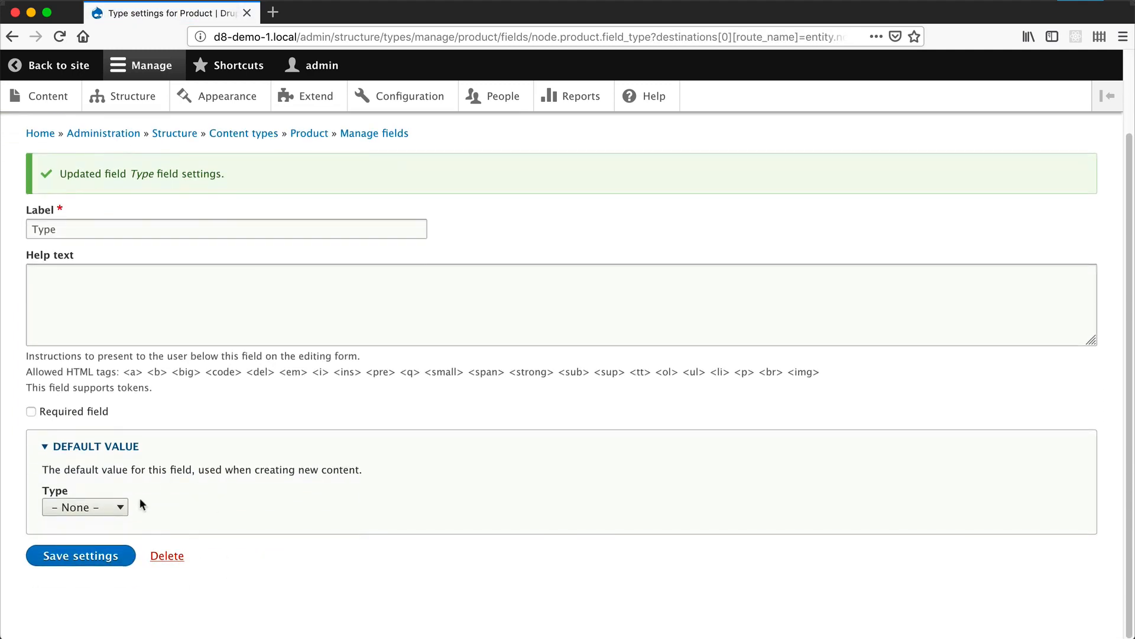
click(118, 507)
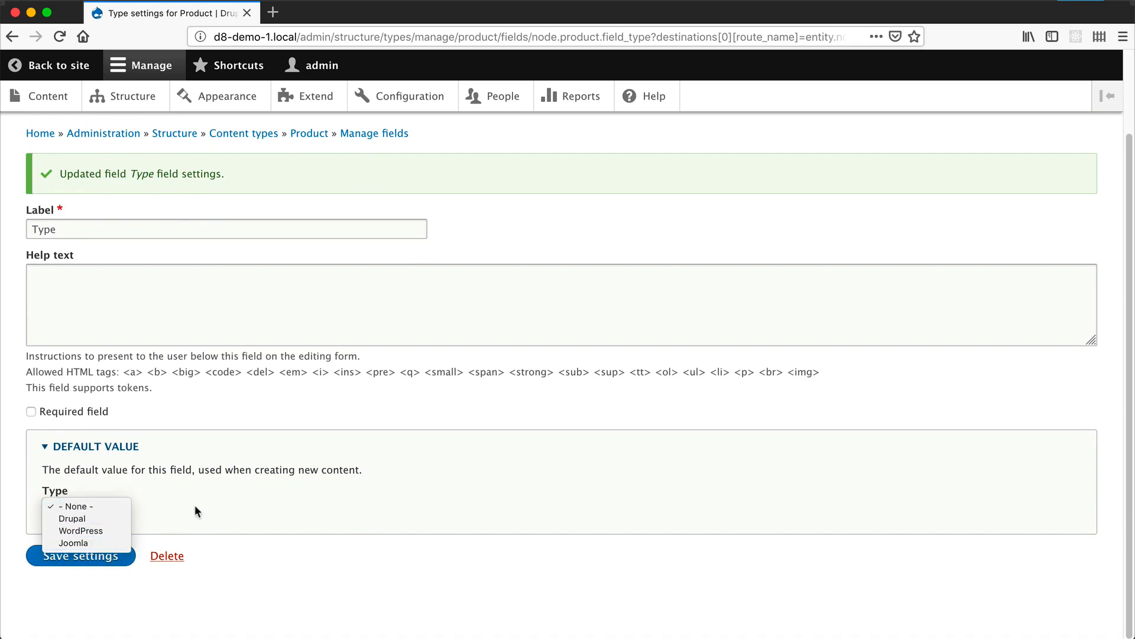
click(154, 507)
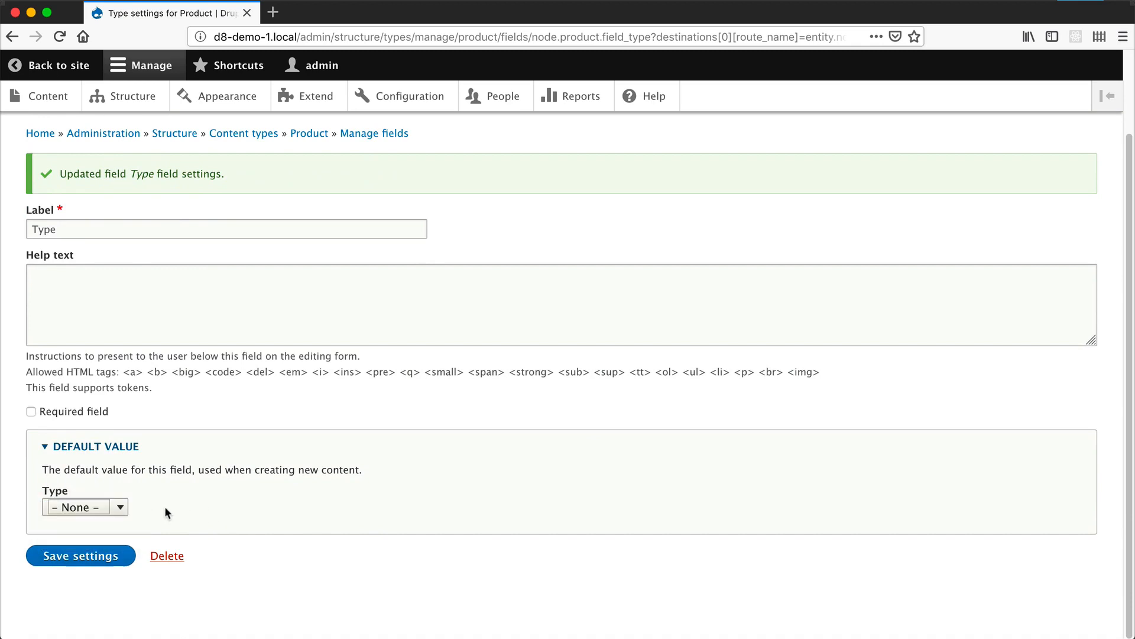
click(75, 559)
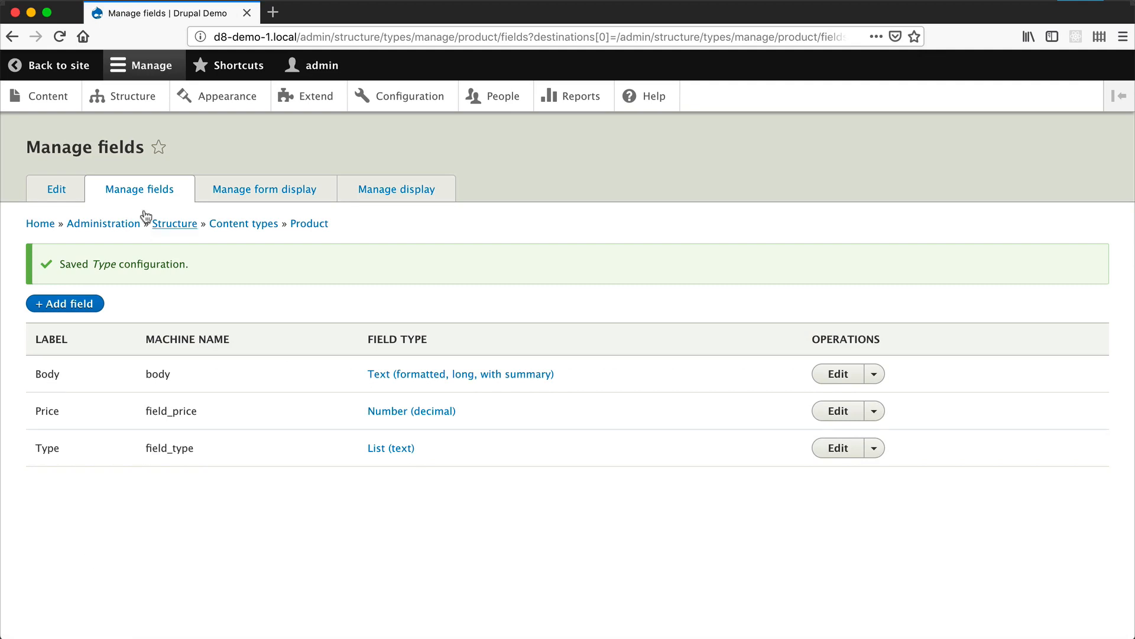
- Open the site's content list in a separate tab and start creating a Product item
super+click(57, 110)
click(317, 14)
click(73, 257)
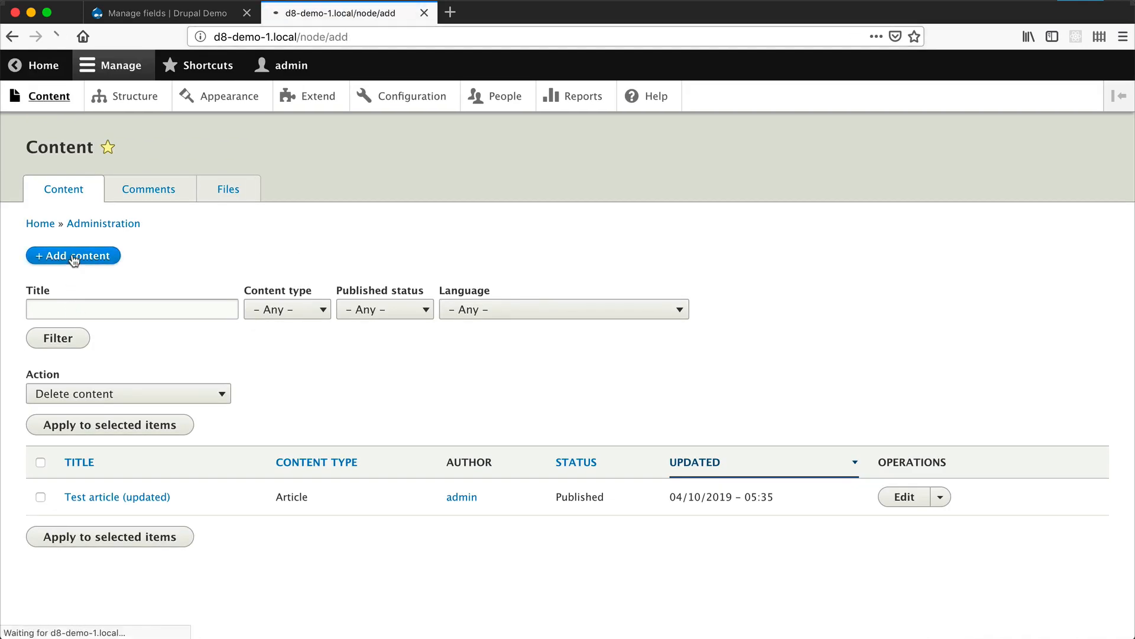
click(63, 329)
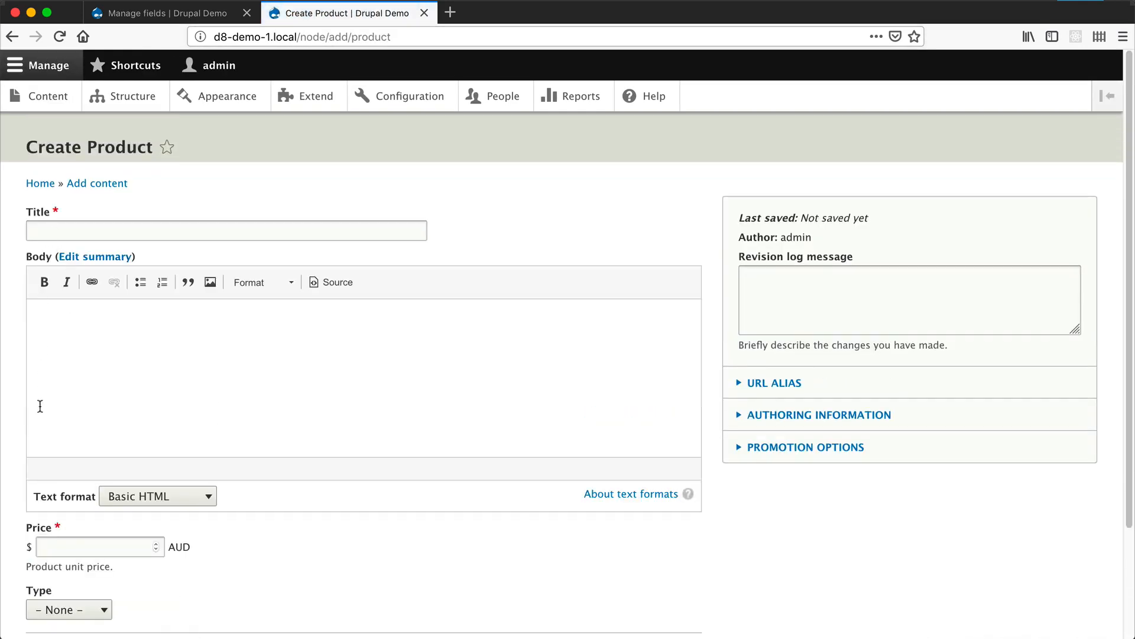
- Title the product "Awesome product" and paste the copied placeholder text into its body
click(38, 232)
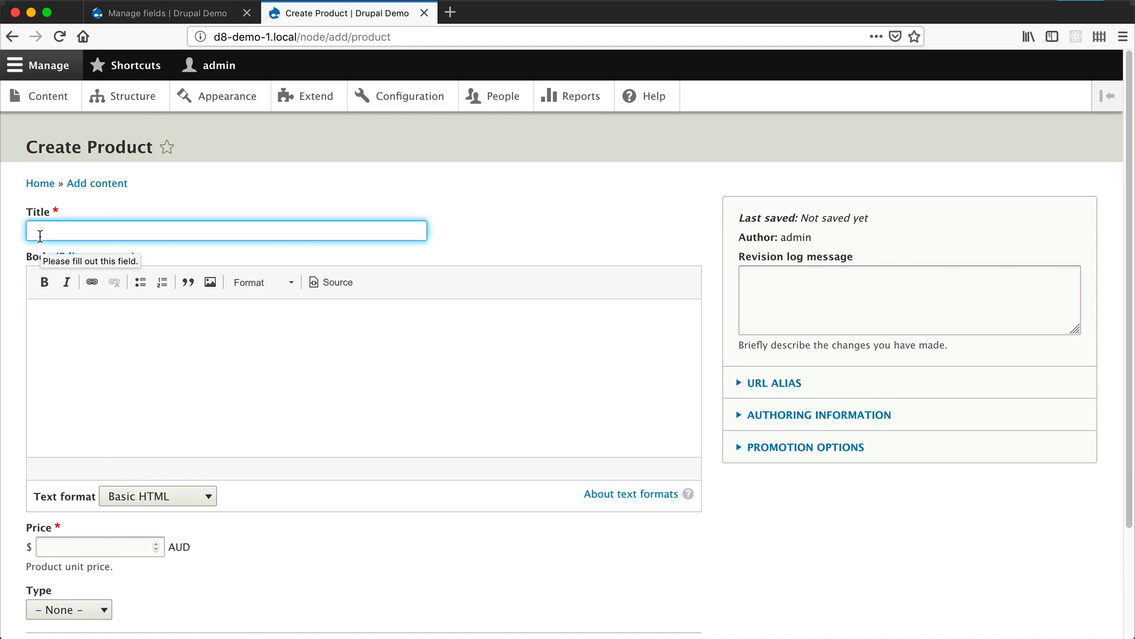
text(Awesome product)
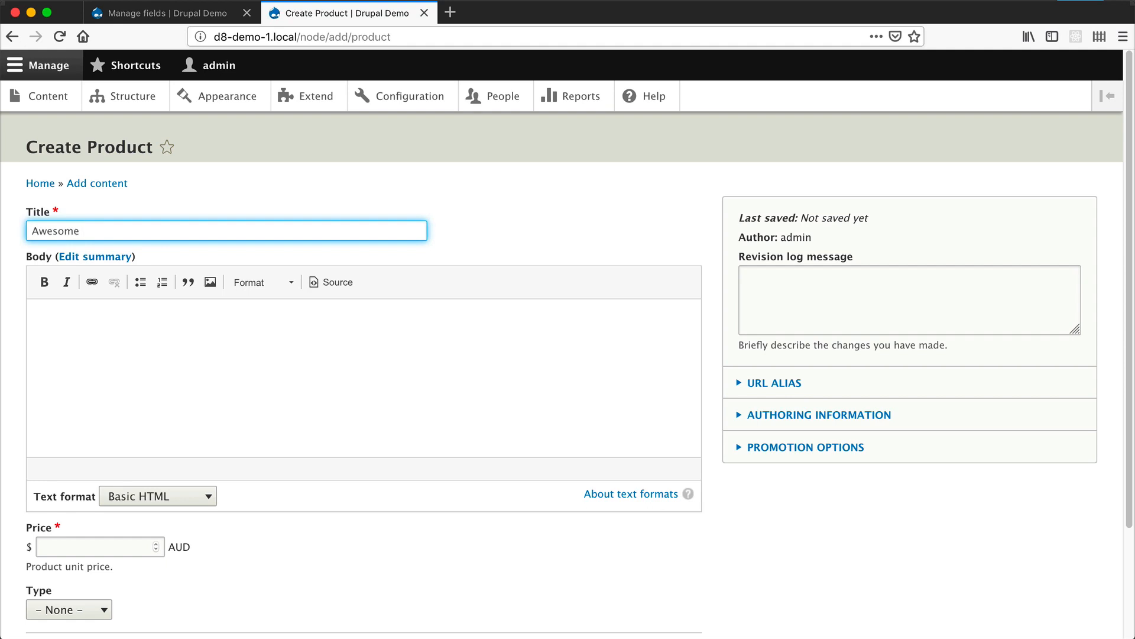
key(Tab)
key(Tab)
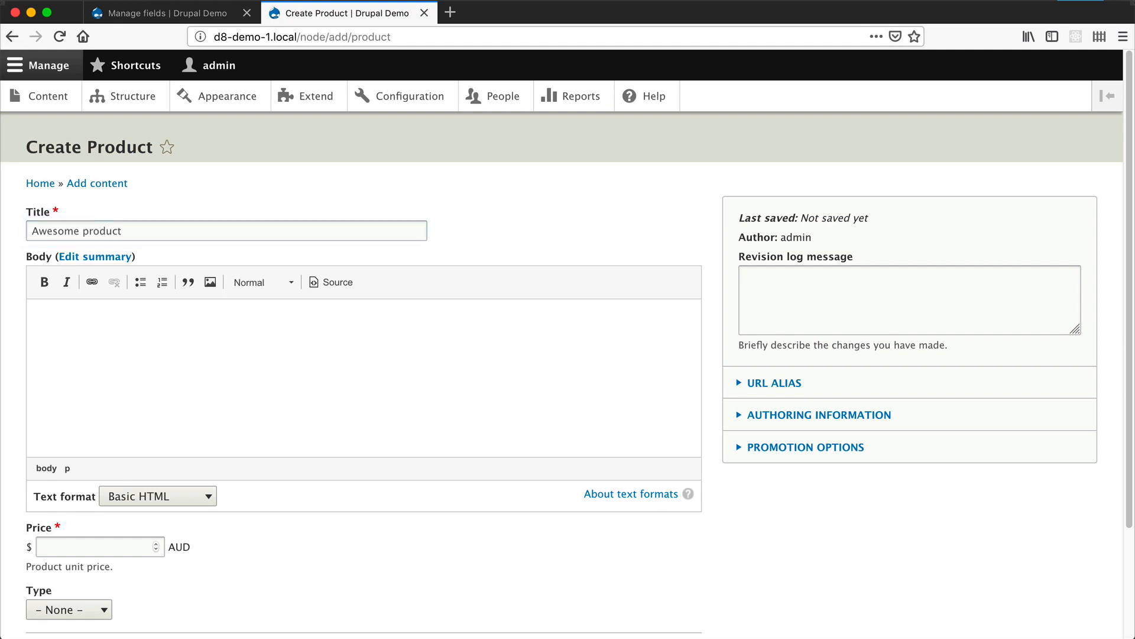
key(super+Tab)
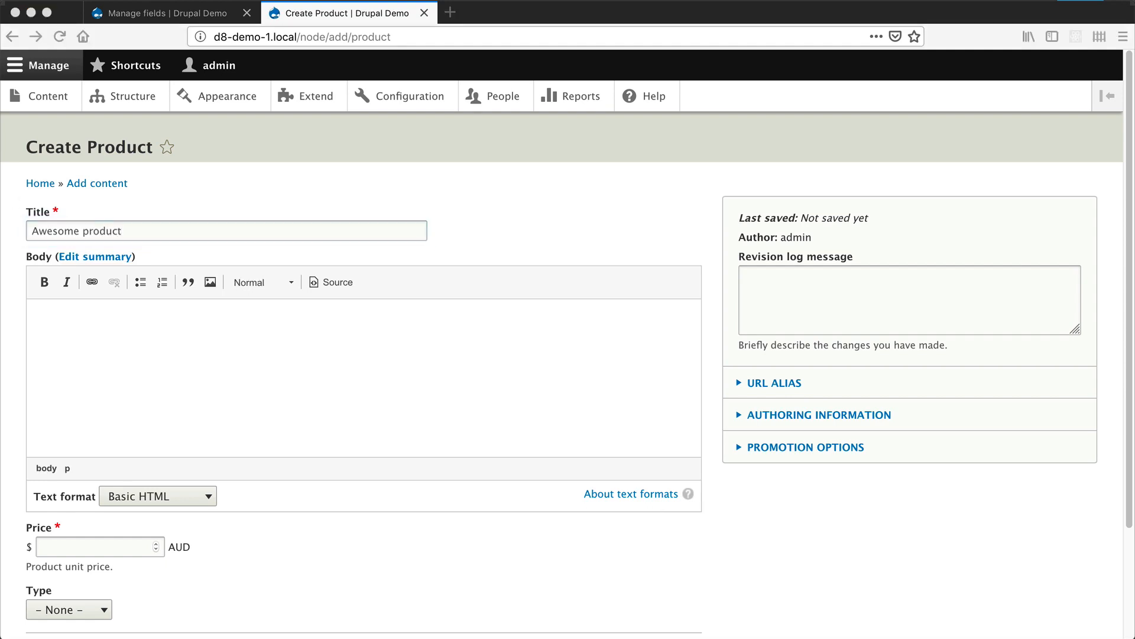
click(74, 381)
text(Lorem ipsum dolor amet 8-bit PBR&B 3 wolf moon VHS. Cold-pressed thundercats ennui pug salvia pinterest. Umami four loko woke vice, meditation pinterest fixie everyday carry +1 brunch jianbing distillery unicorn. Succulents narwhal taxidermy chicharrones. Lumbersexual paleo pug put a bird on it taxidermy polaroid stumptown slow-carb normcore hot chicken. Occupy shabby chic edison bulb fixie migas paleo pour-over intelligentsia asymmetrical selvage street art.  Kogi craft beer hashtag you probably haven't heard of them church-key, poutine pickled poke tumblr pug heirloom 8-bit try-hard. Farm-to-table swag tilde wayfarers ethical aesthetic. Ethical raw denim iPhone helvetica tumeric knausgaard. Gluten-free flexitarian tbh, taiyaki drinking vinegar enamel pin salvia edison bulb poutine taxidermy. Tumblr viral polaroid, truffaut church-key literally chambray taiyaki echo park pabst everyday carry beard kinfolk retro squid. Normcore beard cardigan, master cleanse readymade hammock humblebrag fixie ramps XOXO sartorial. Craft beer tacos poutine pour-over austin sriracha.)
- Set the product's price to 120 and its type to Drupal, and save the published item
scroll(73, 381, down, 3)
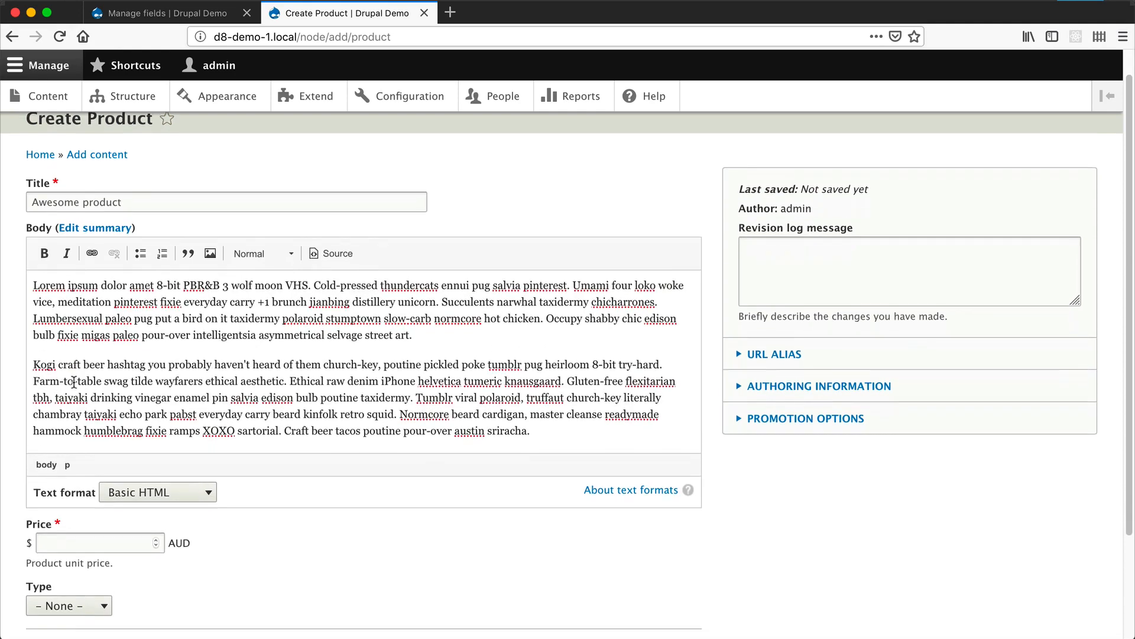
click(56, 447)
text(120)
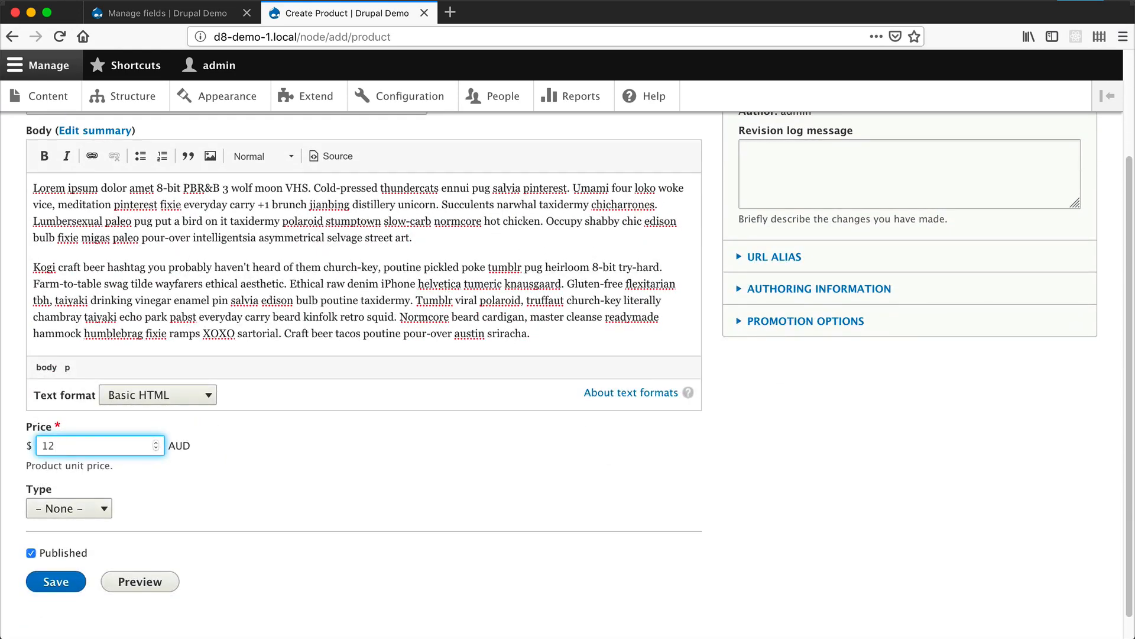
click(96, 510)
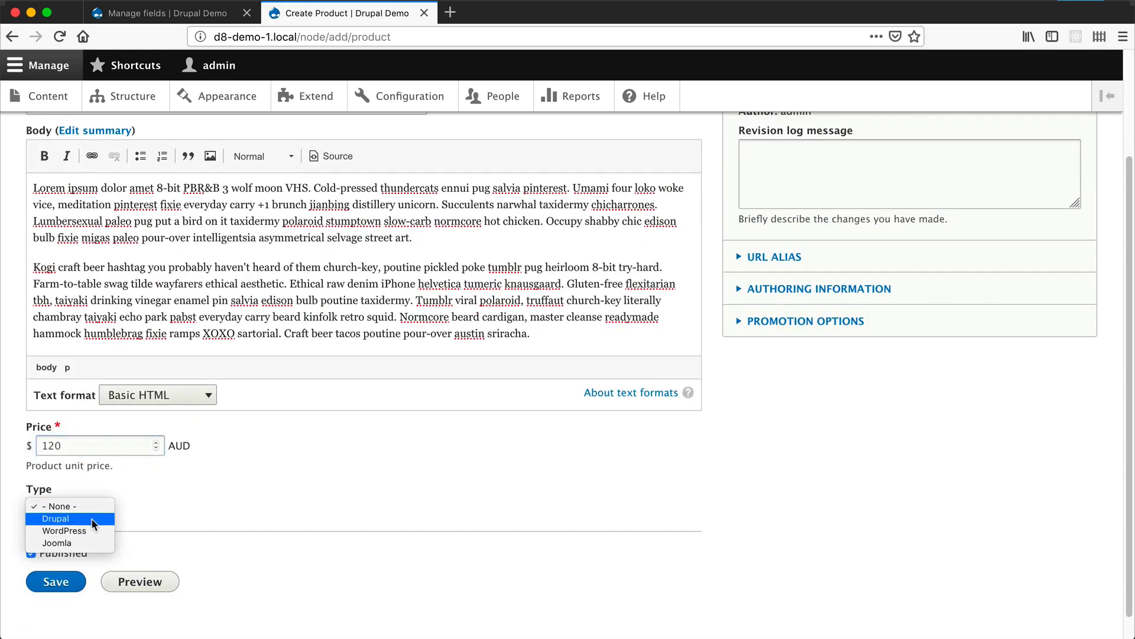
click(91, 516)
click(56, 581)
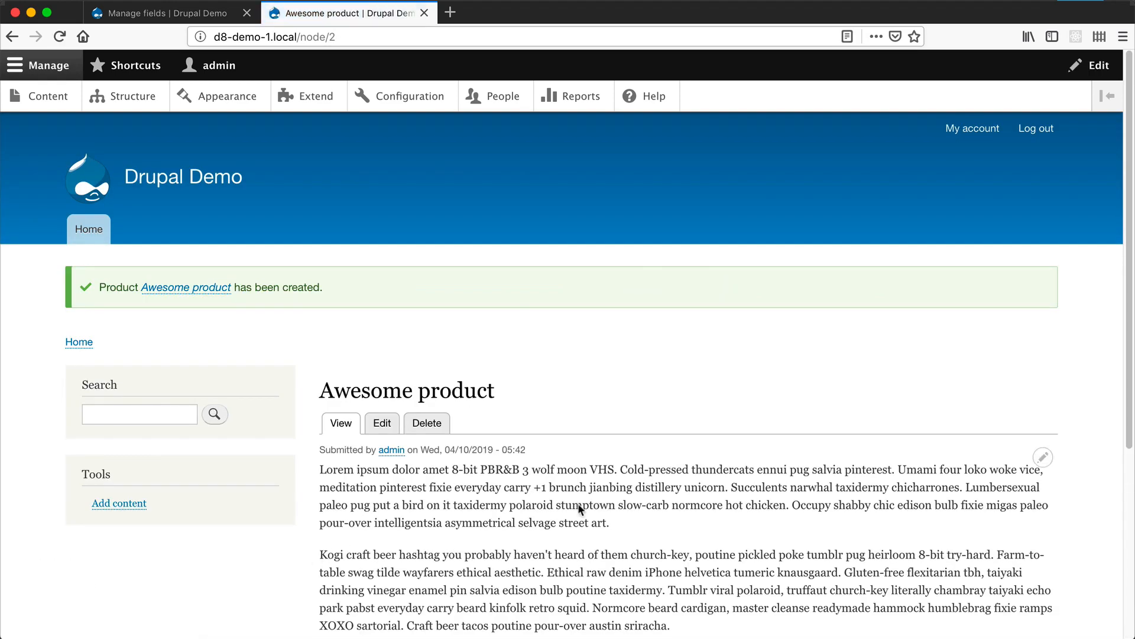
- Review the body text, price and type on the saved Awesome product page
scroll(580, 506, down, 5)
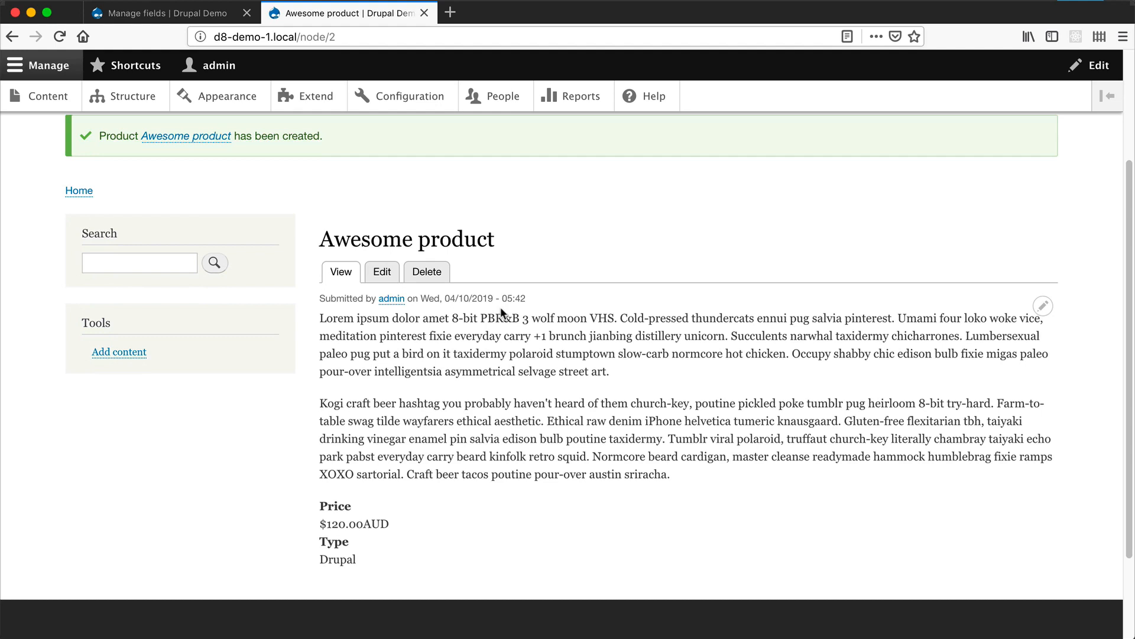
drag(326, 316, 696, 486)
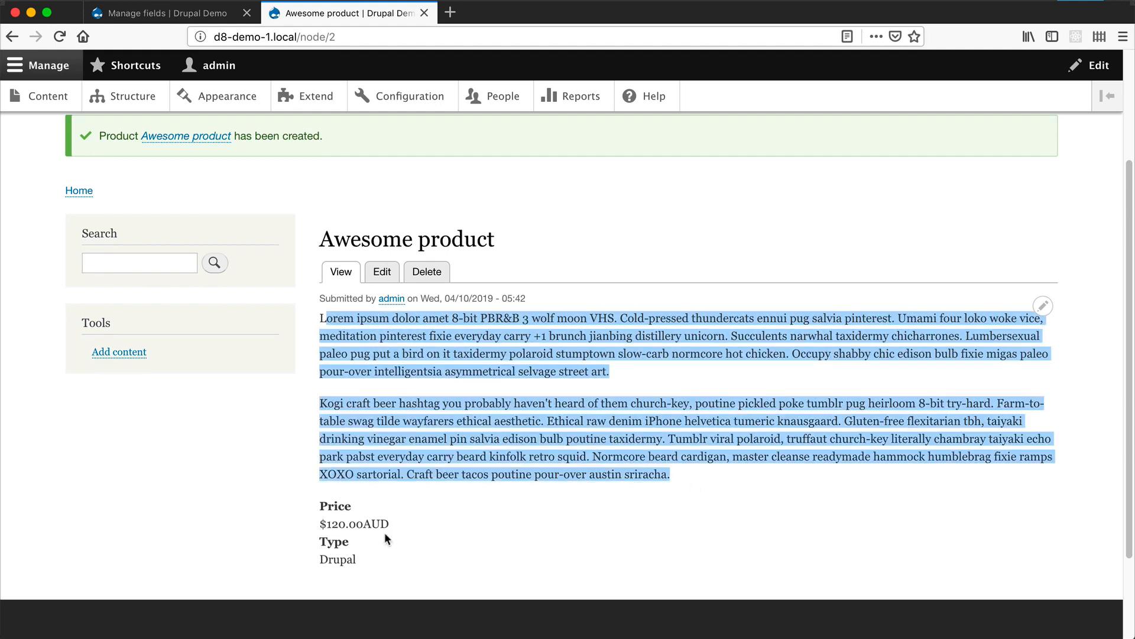
drag(389, 526, 336, 507)
drag(359, 561, 313, 534)
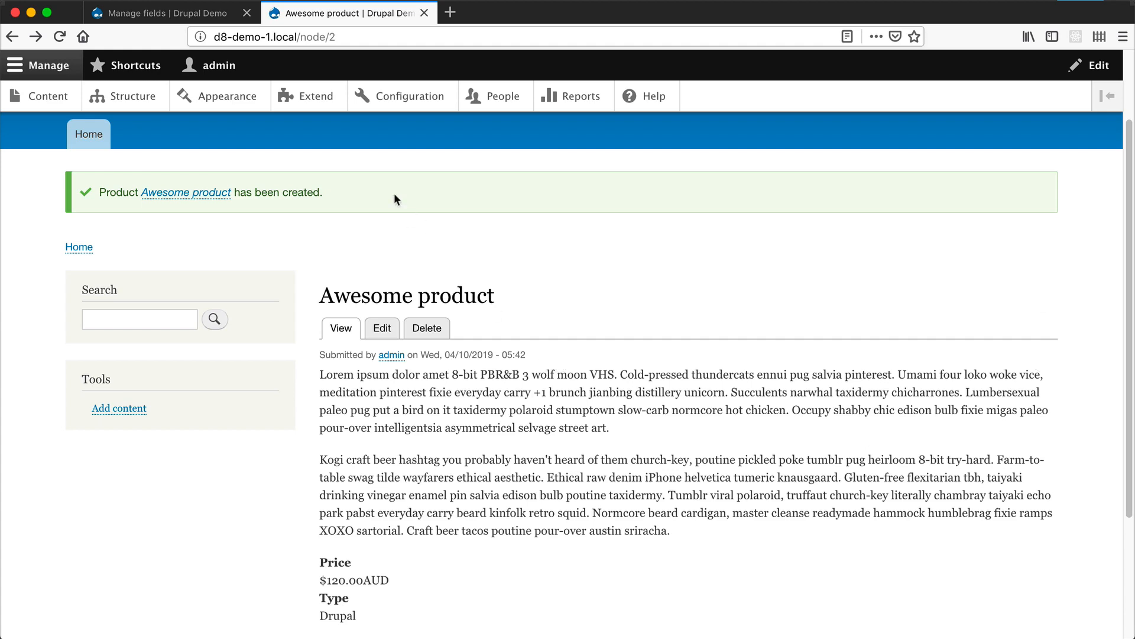
- Find the core Media module by filtering the module list for "media" and install it
click(322, 108)
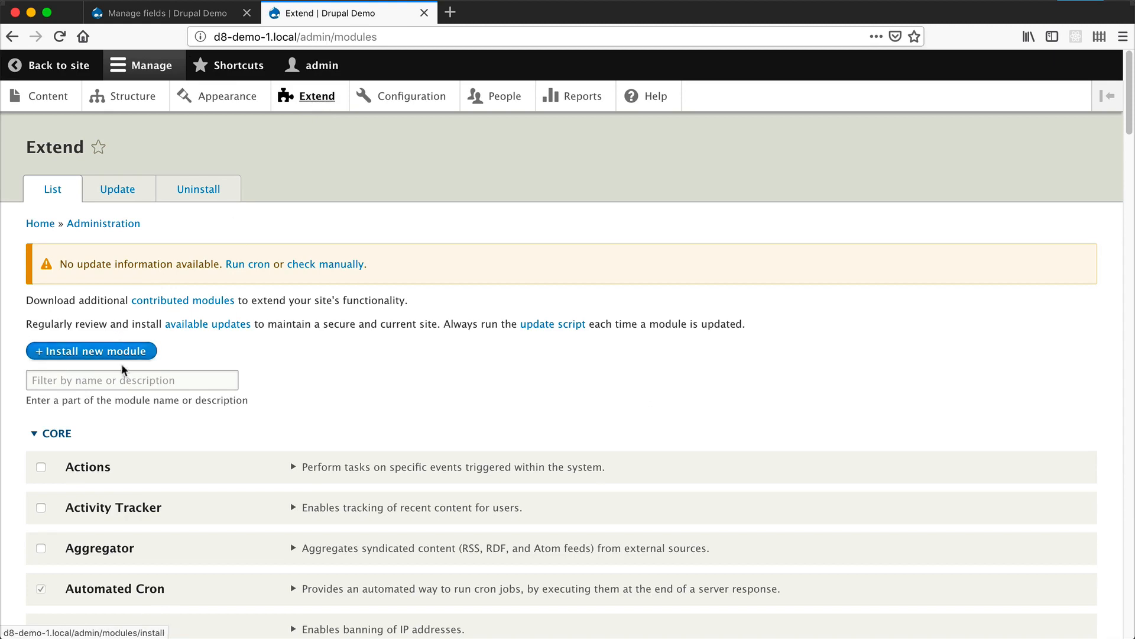
click(124, 379)
text(media)
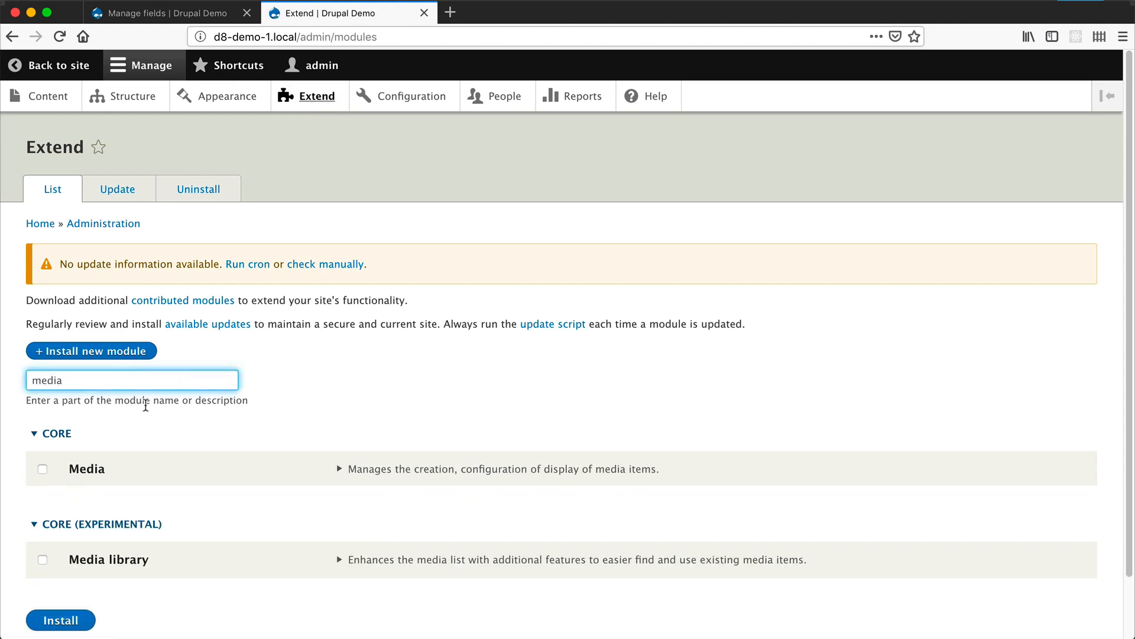
click(89, 470)
click(61, 621)
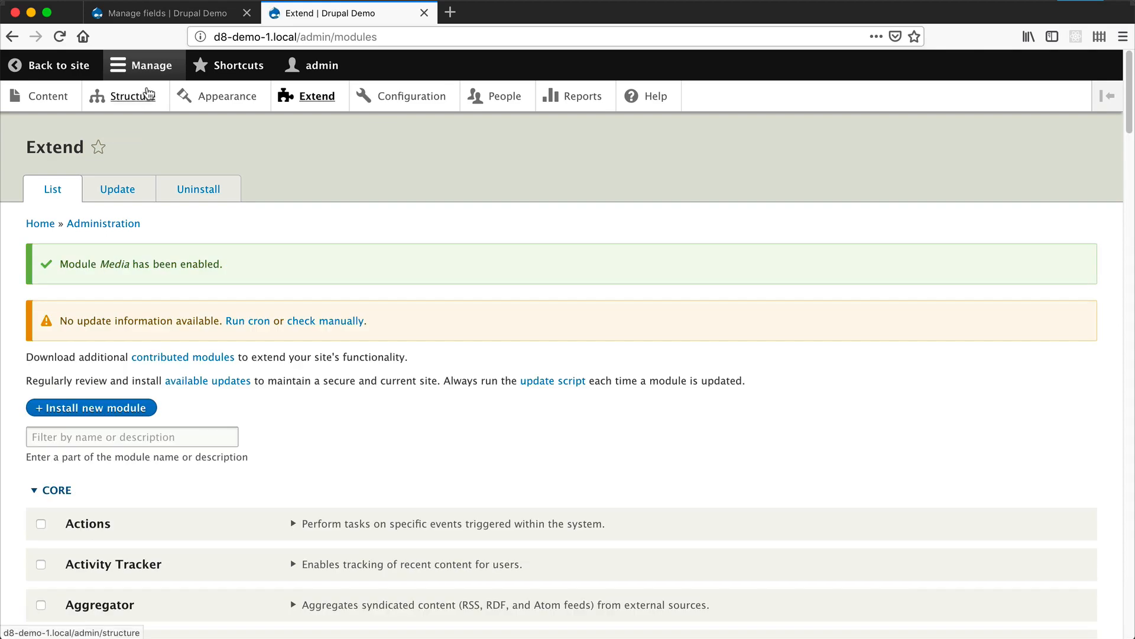
- Open the field management of the Product content type and start adding a field
click(148, 94)
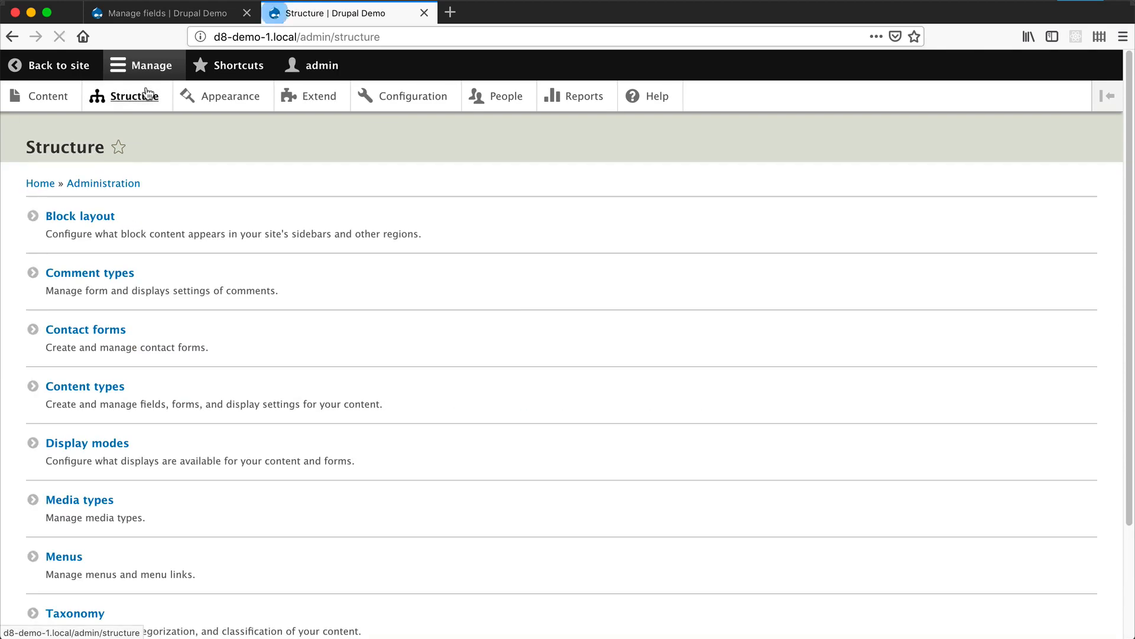
click(72, 390)
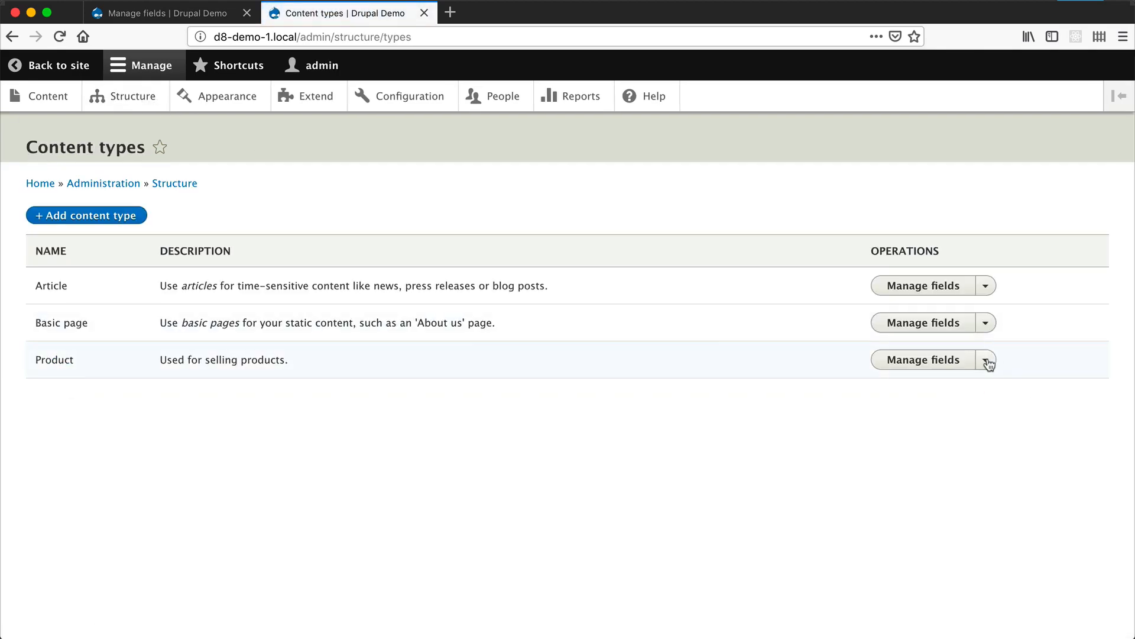
click(945, 360)
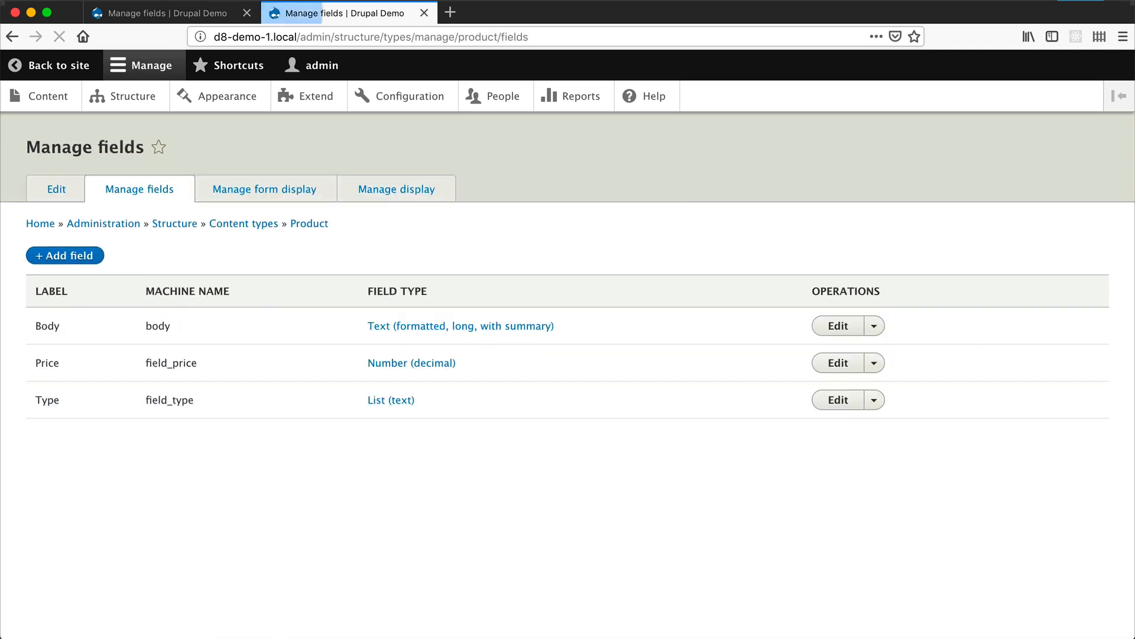
click(57, 255)
- Create a new Media reference field labelled "Product image" and continue to its field settings
click(100, 236)
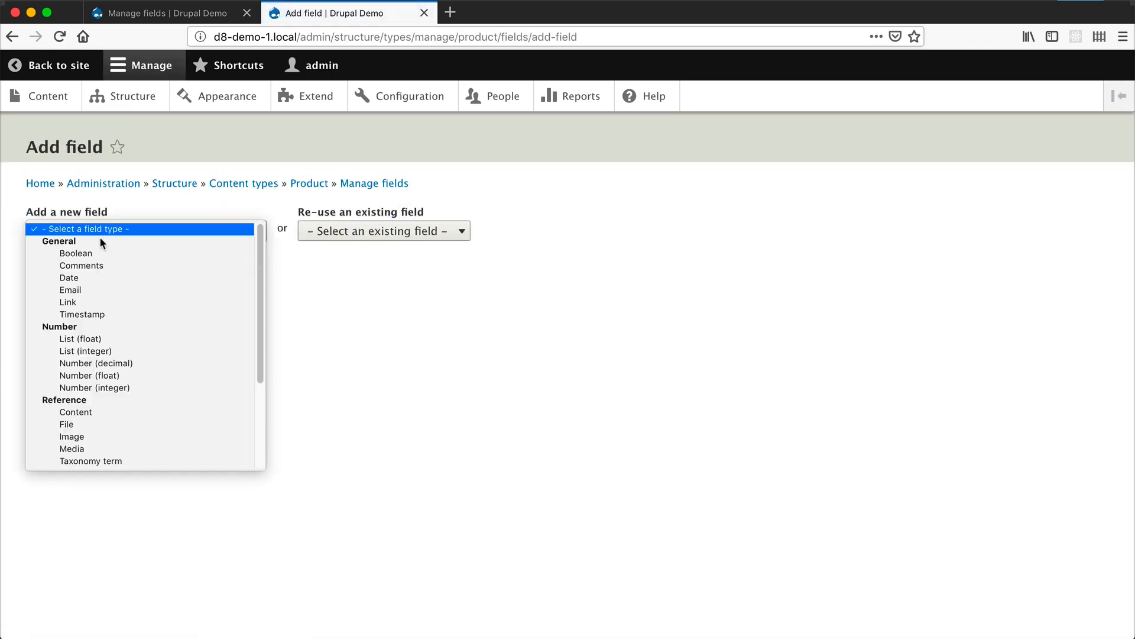
scroll(100, 314, down, 2)
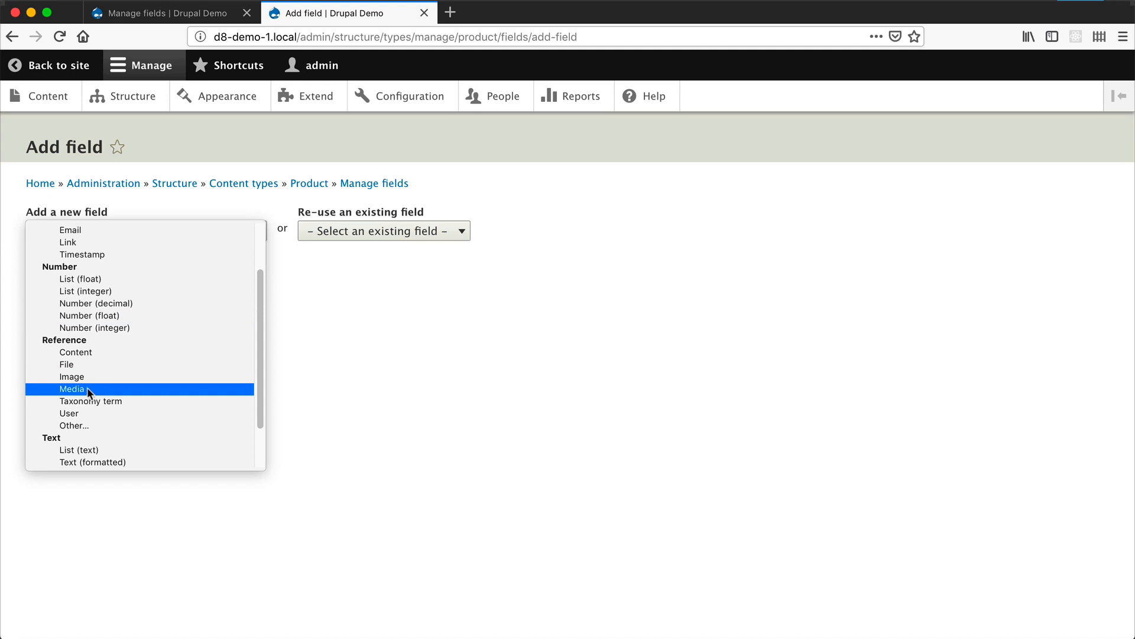
click(70, 389)
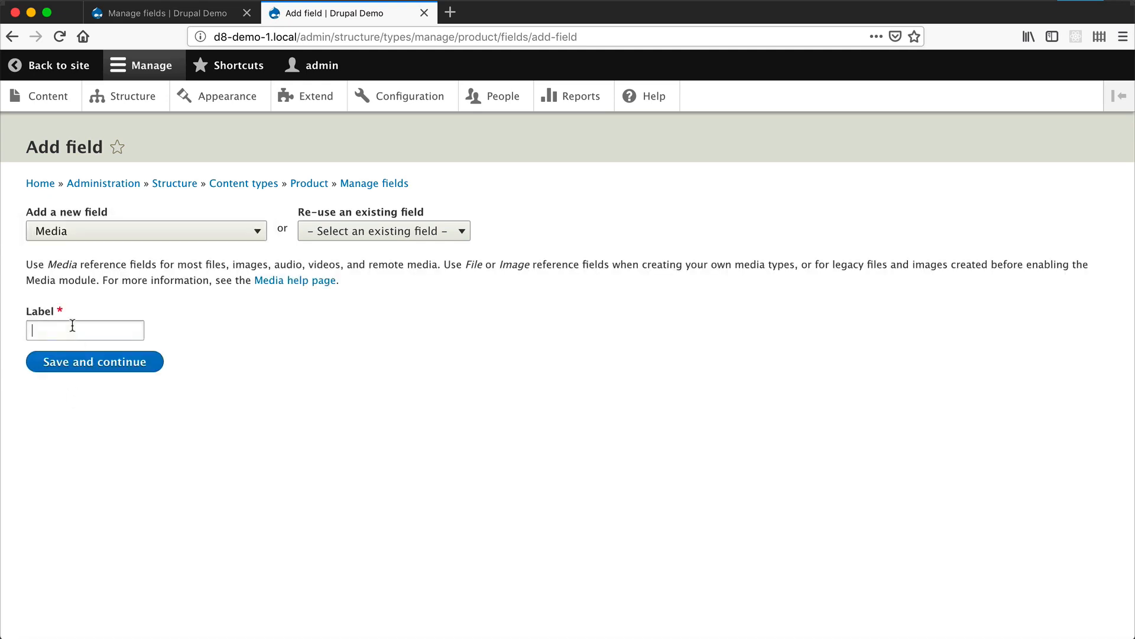
click(73, 327)
text(Product )
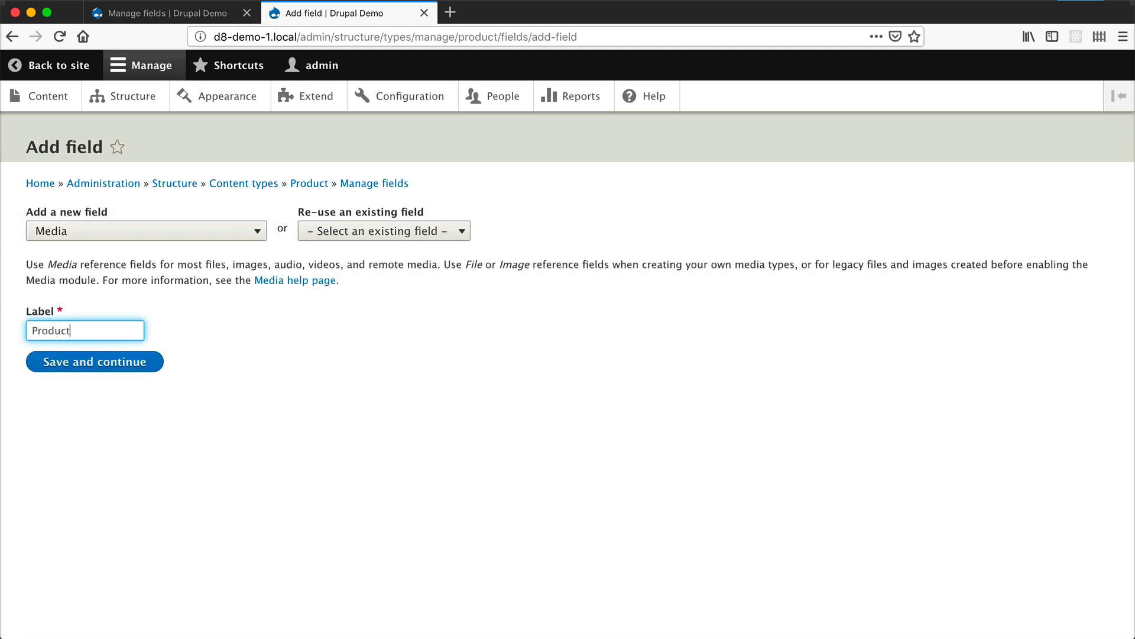
text(image)
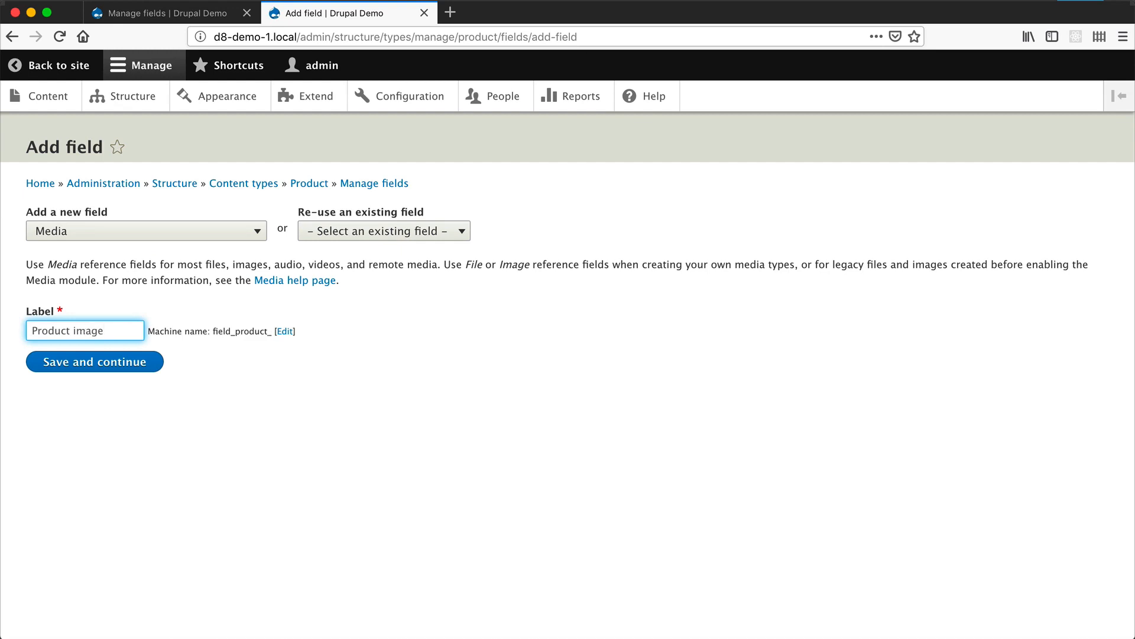
click(131, 363)
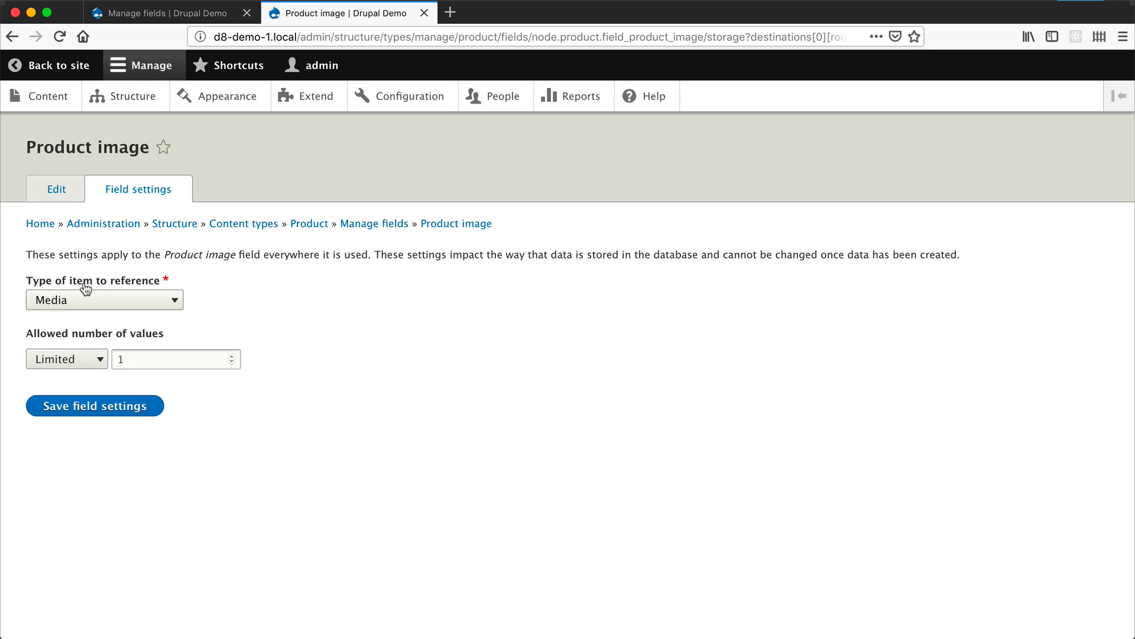
- Keep the Product image field limited to one value, allow only the Image media type, and save its settings
click(89, 408)
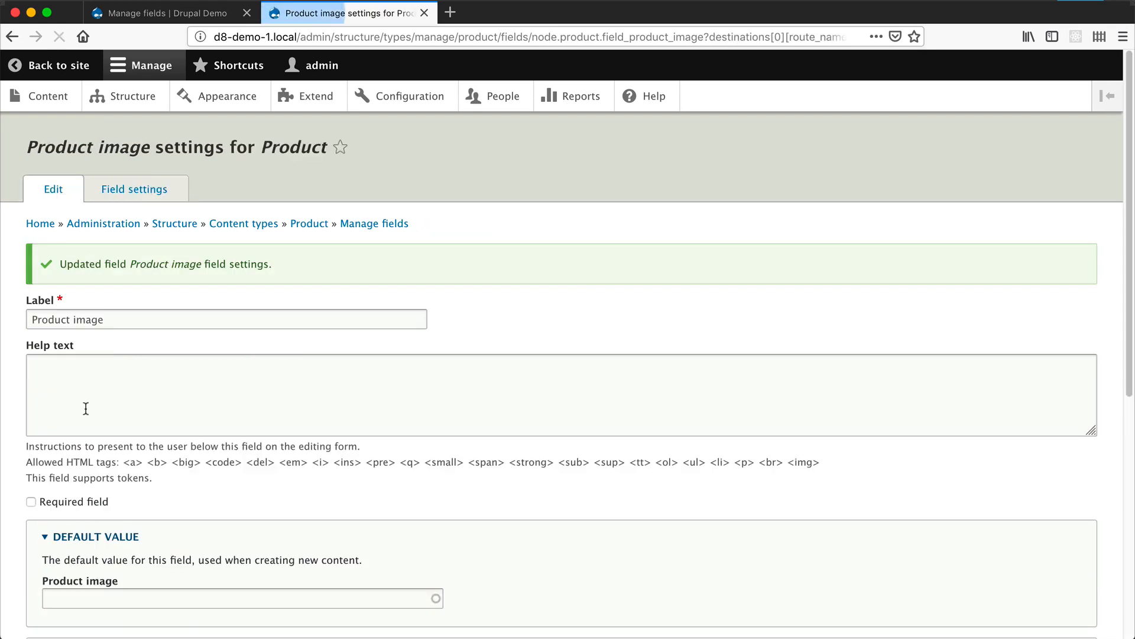
scroll(172, 381, down, 6)
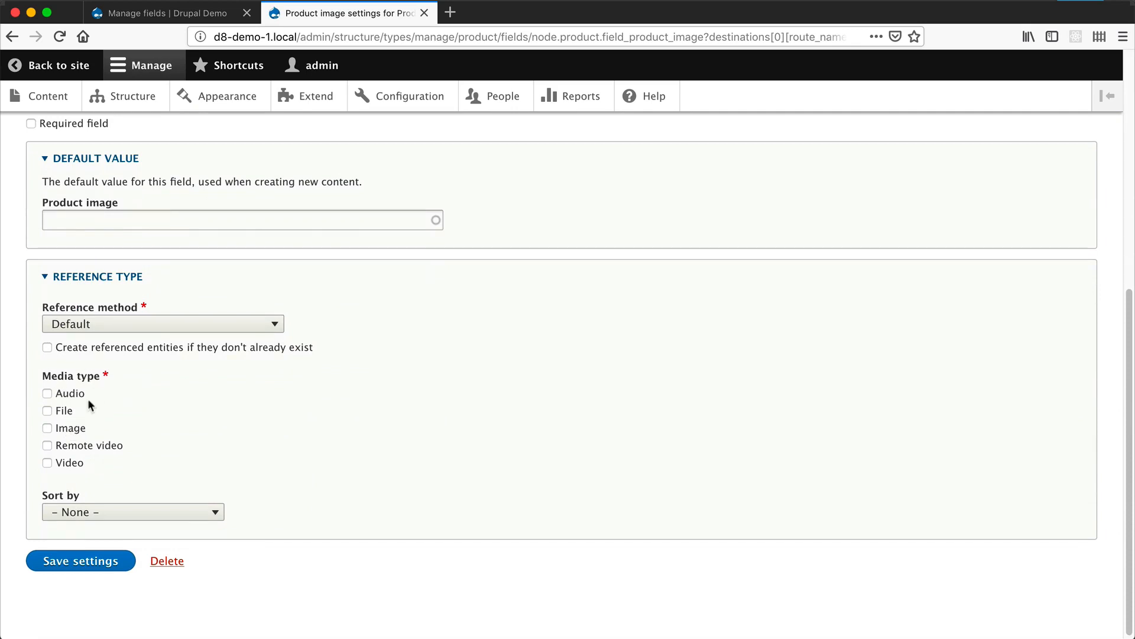
click(74, 431)
click(103, 560)
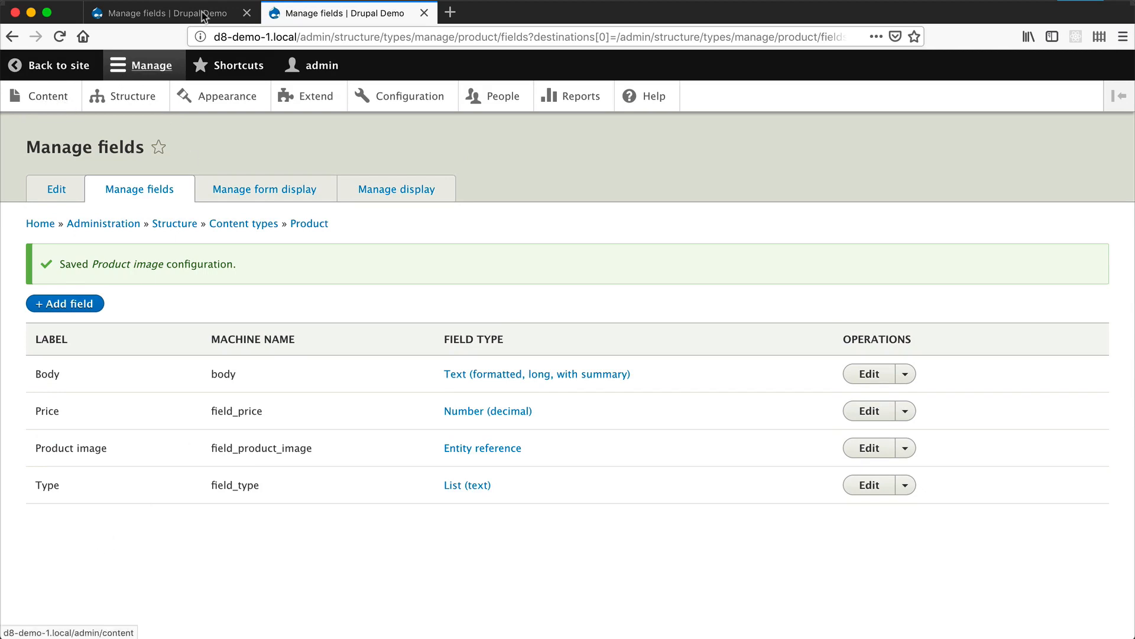
- Open the site's content list in a separate tab and edit Awesome product, going to its Product image section
click(248, 13)
super+click(48, 94)
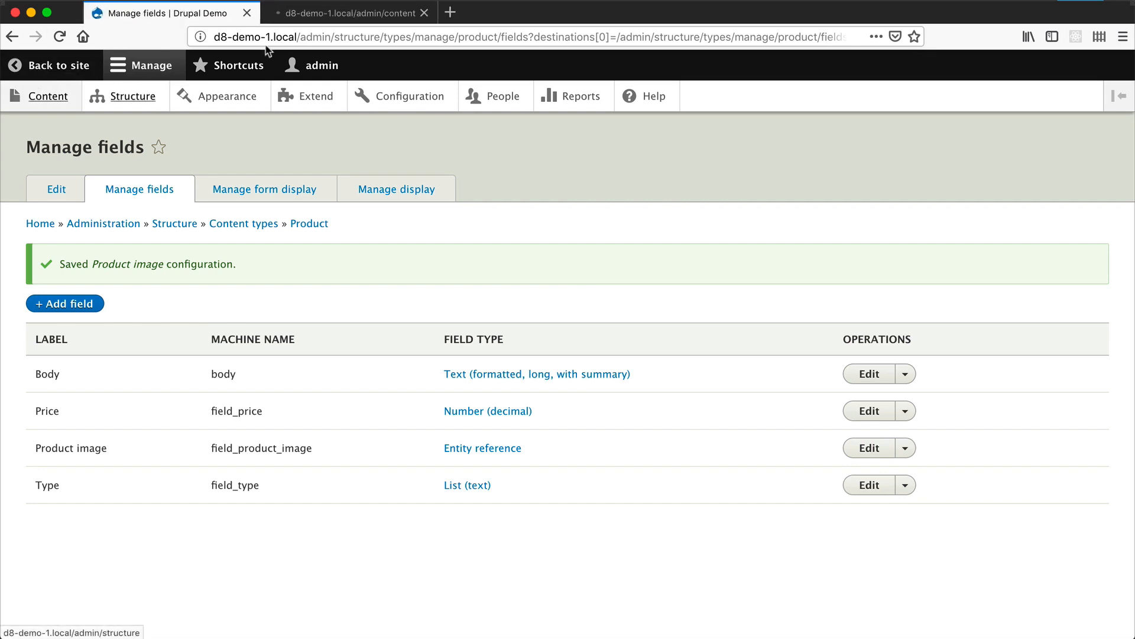
click(329, 12)
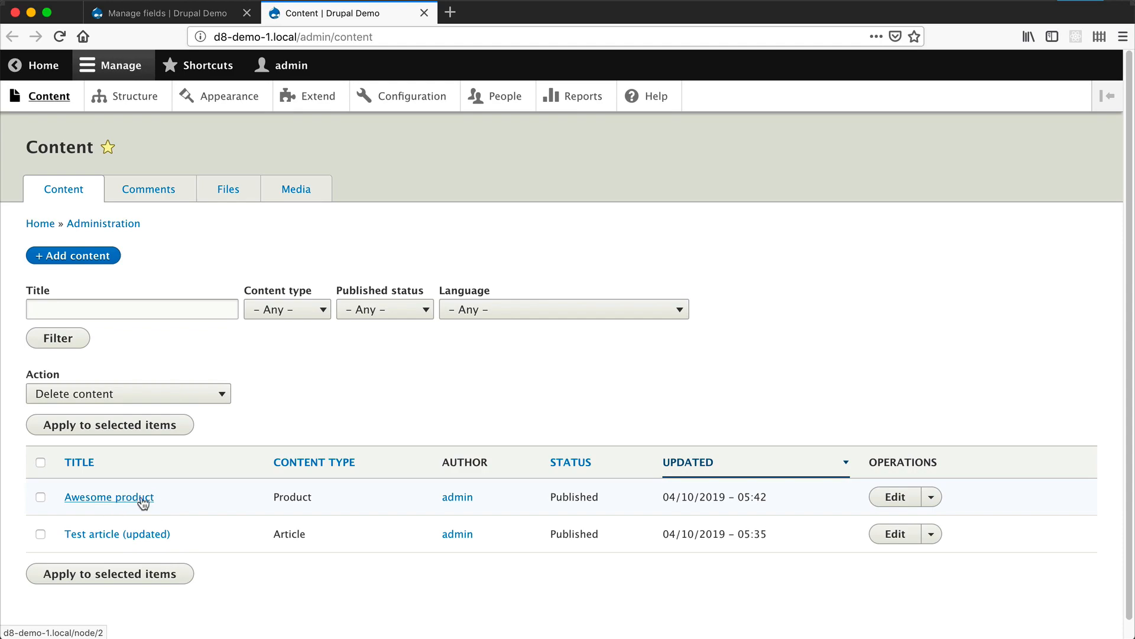
click(898, 498)
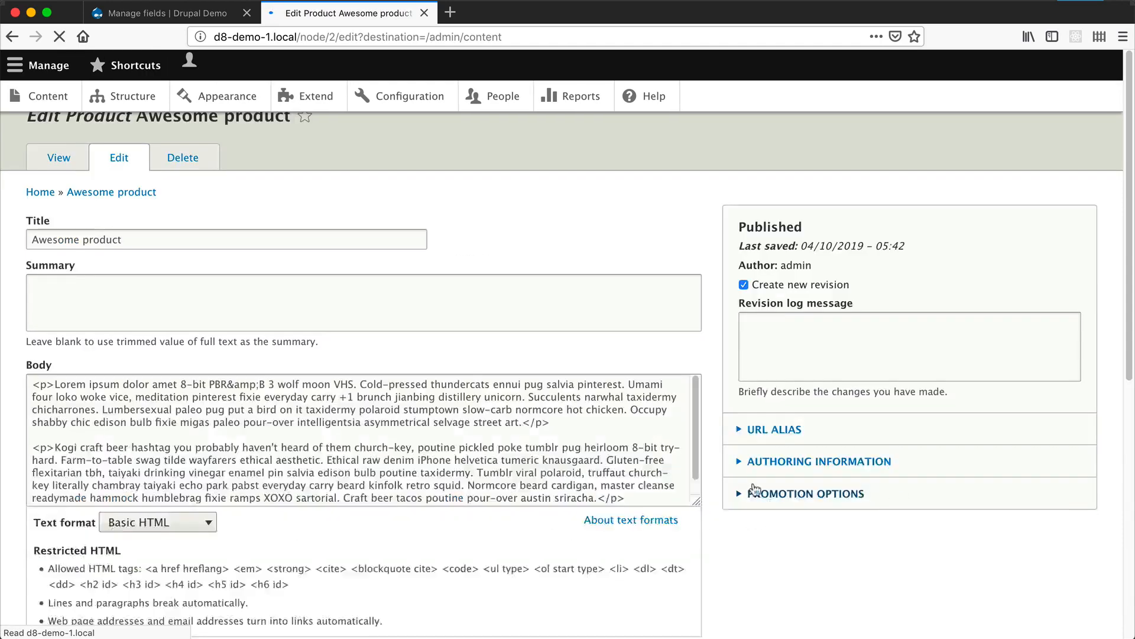
scroll(159, 444, down, 5)
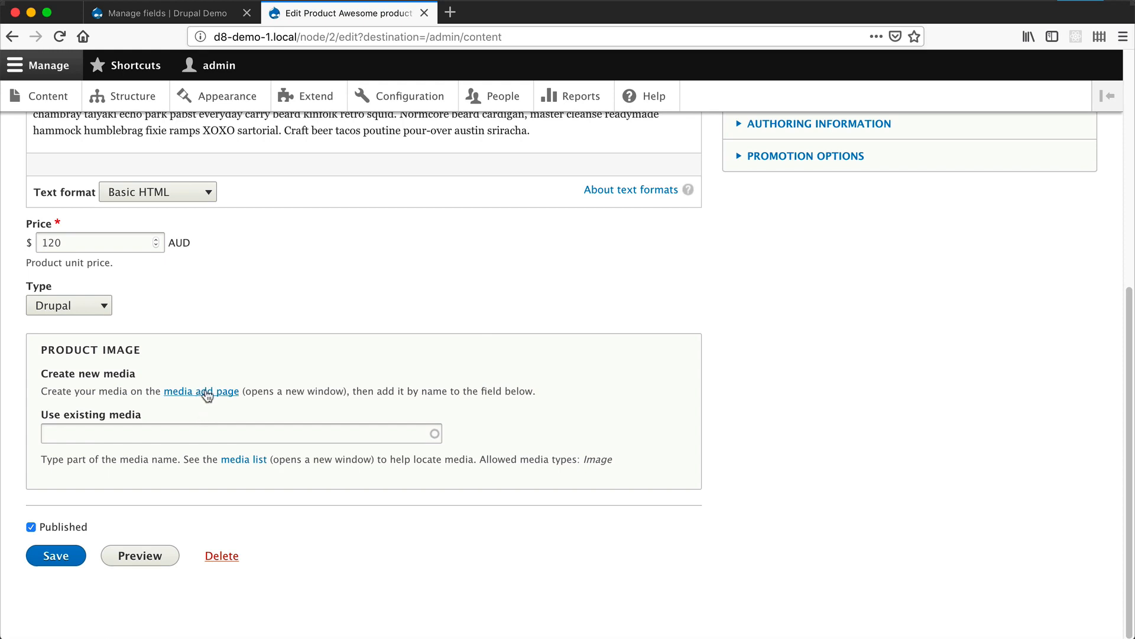
- Start a new image media item from the Product image section and name it "Drupal logo stacked"
click(207, 391)
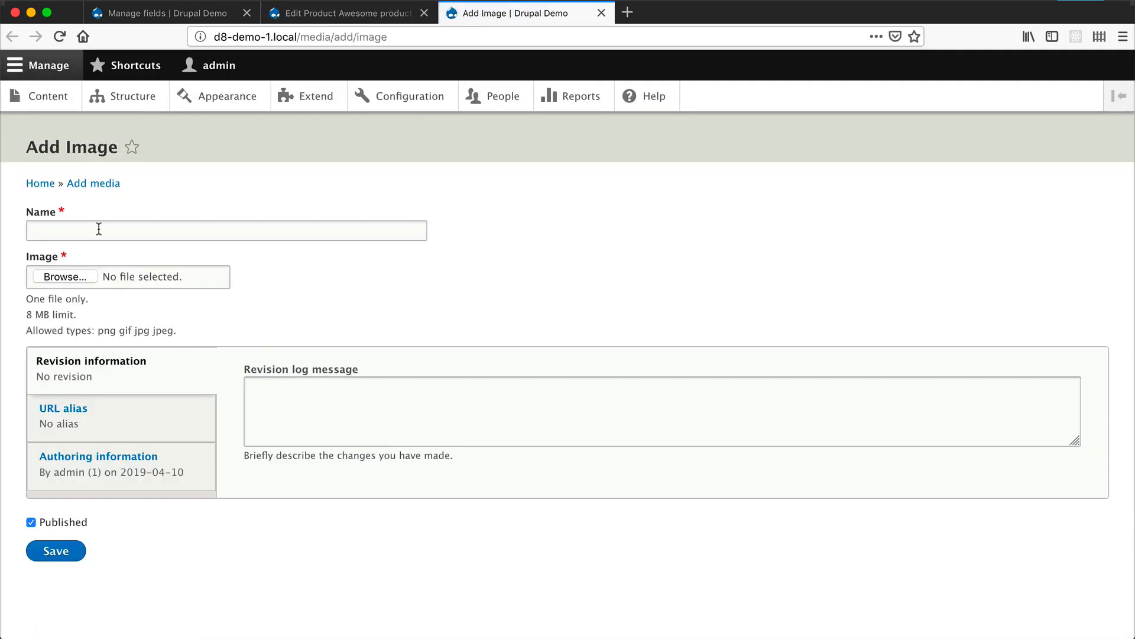
click(100, 226)
text(Drup)
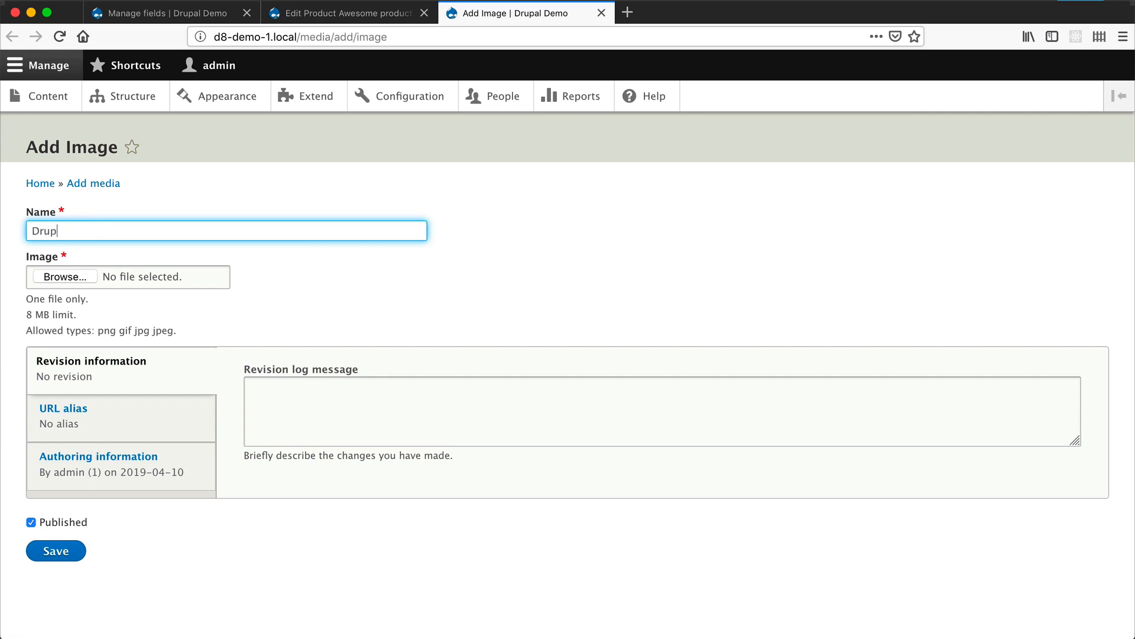
text(al logo stacked)
- Switch to Finder and upload drupal 8 logo RGB 300.jpg from the drupal-8-logo-stacked folder as the media item's image
key(super+Tab)
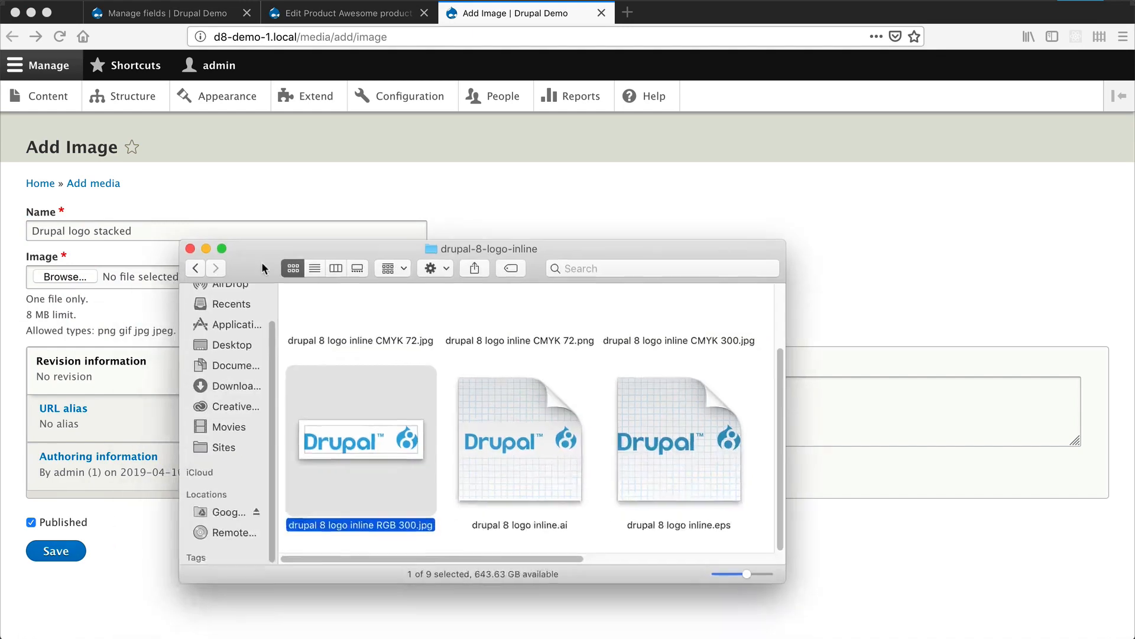
drag(262, 263, 300, 236)
scroll(410, 354, up, 4)
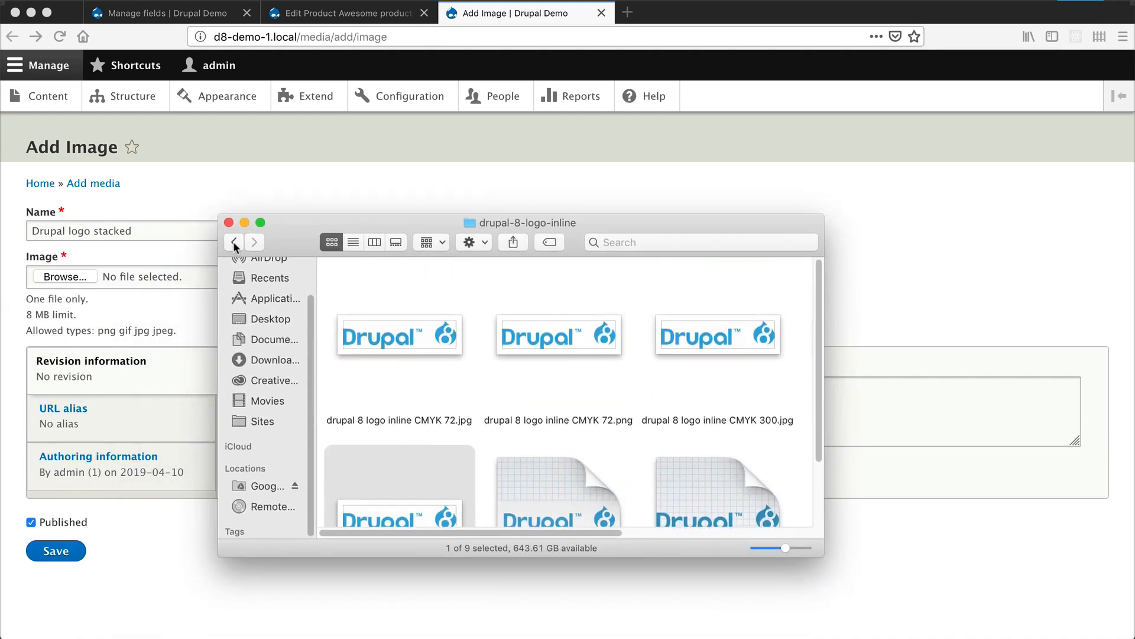
click(232, 241)
scroll(399, 446, down, 1)
click(412, 445)
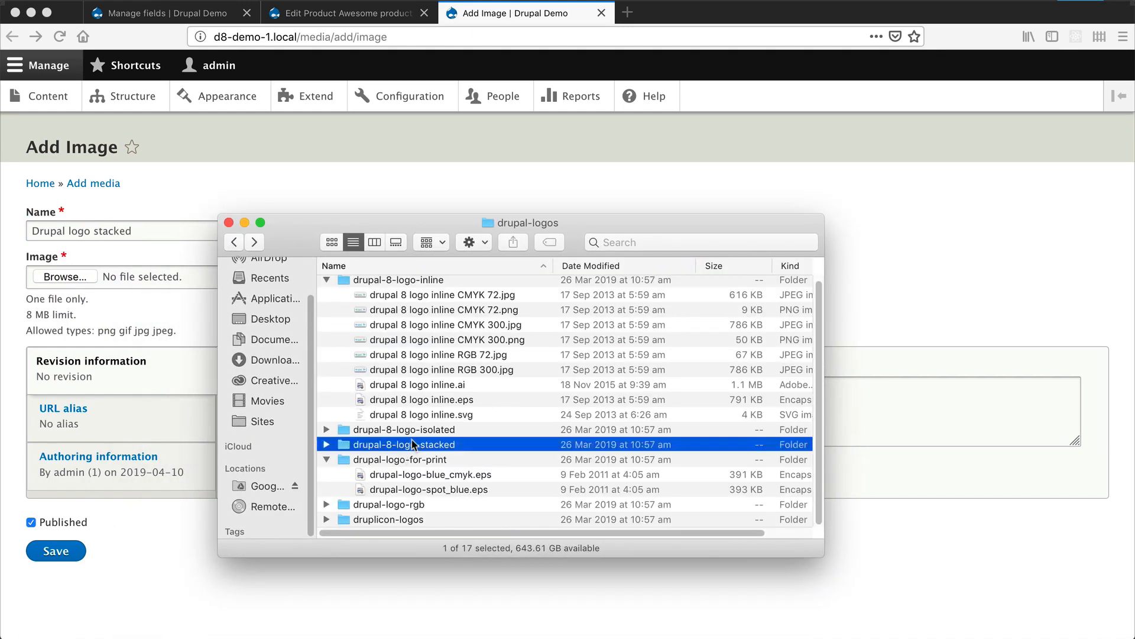
double_click(412, 444)
drag(370, 391, 88, 277)
- Set the image's alternative text to "Drupal logo stacked", save the media item, and check it in the media list
click(157, 303)
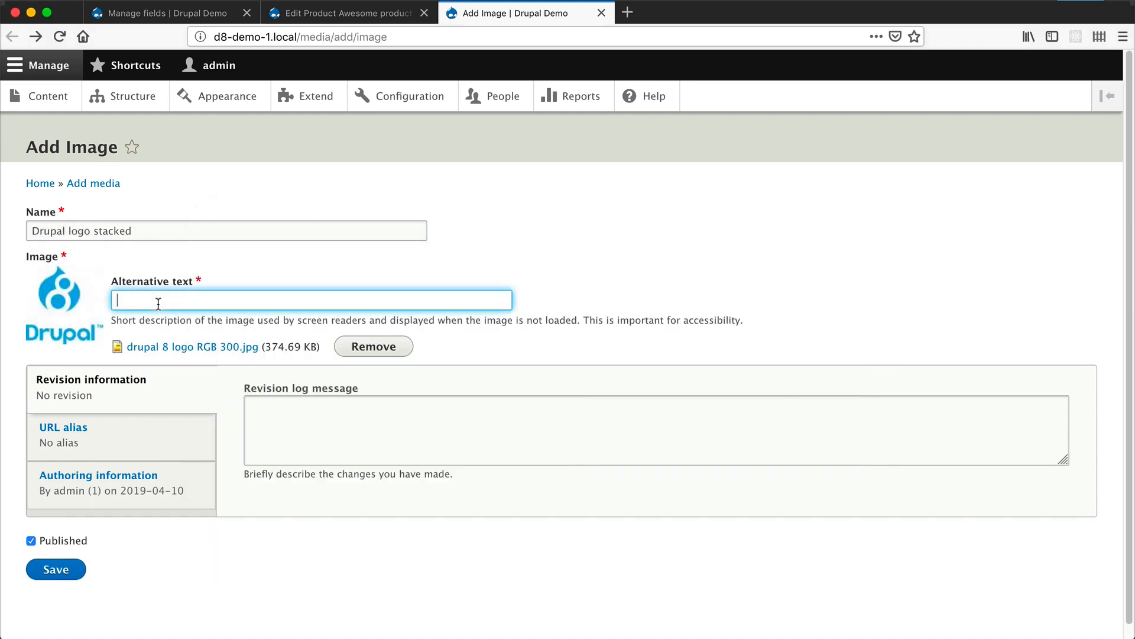
text(Drupal logo stacked)
click(56, 572)
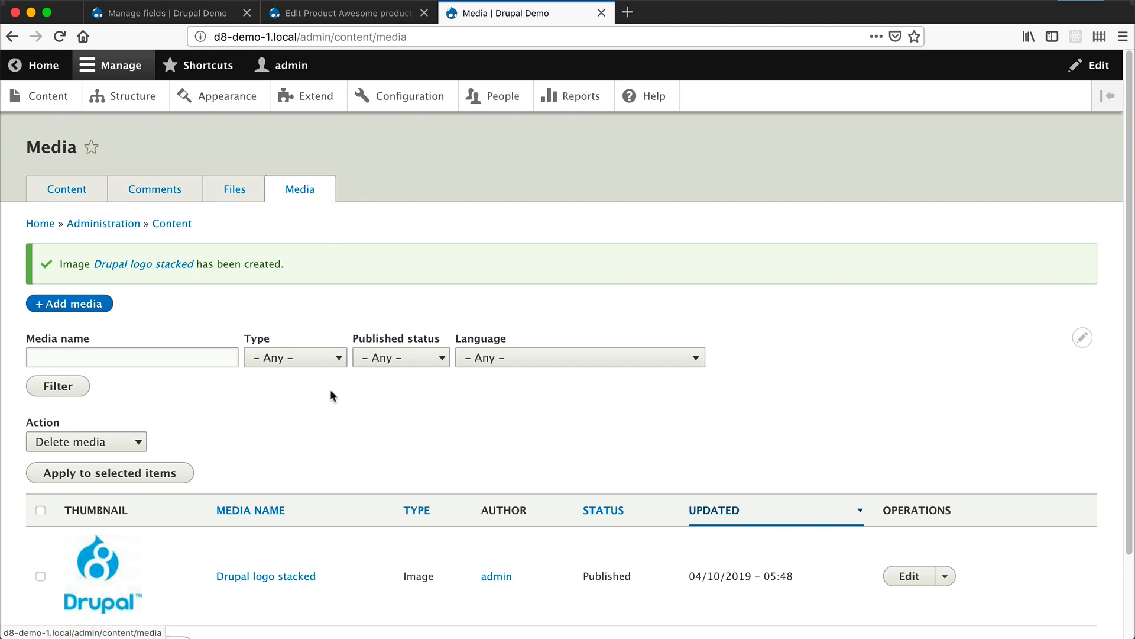
scroll(330, 391, down, 3)
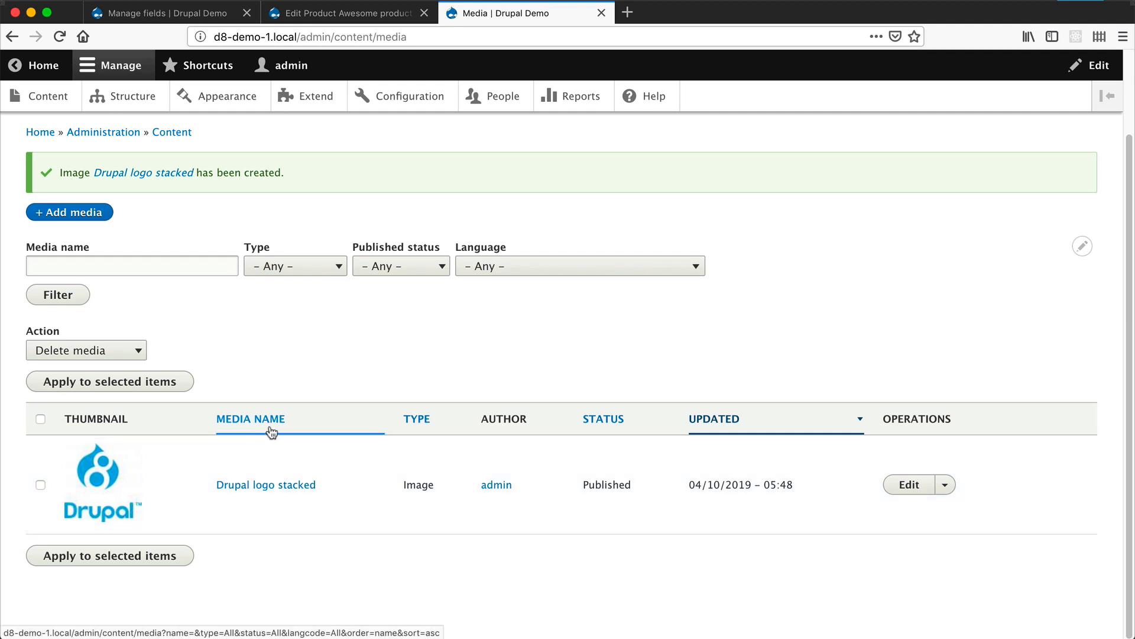
- Return to editing Awesome product, reference the existing media "Drupal logo stacked" as its product image, and save
click(349, 13)
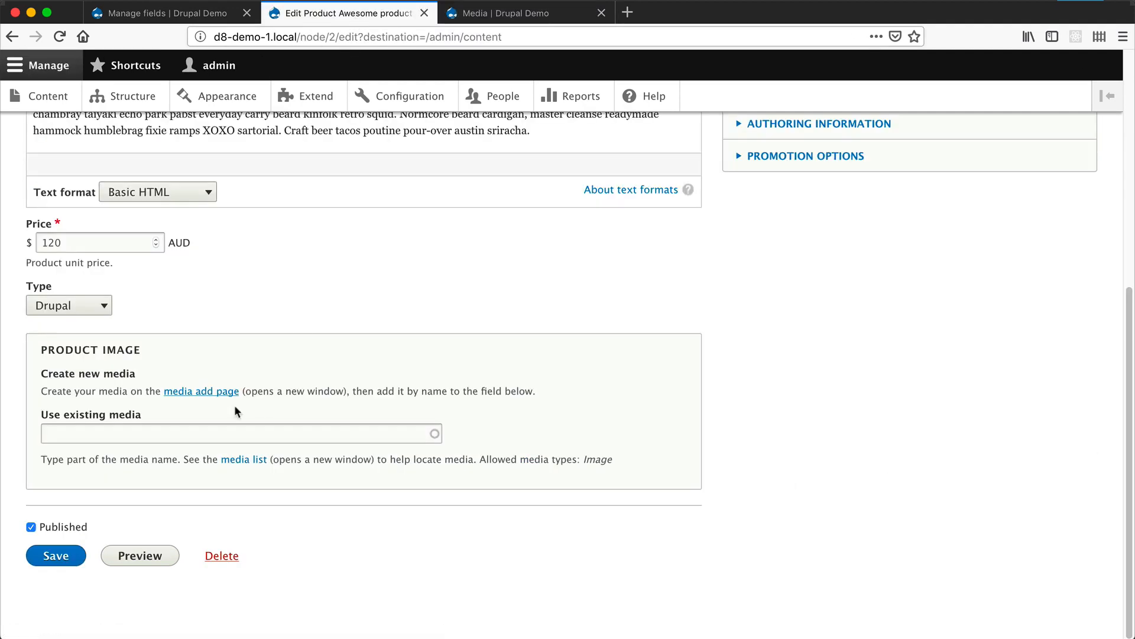
click(134, 427)
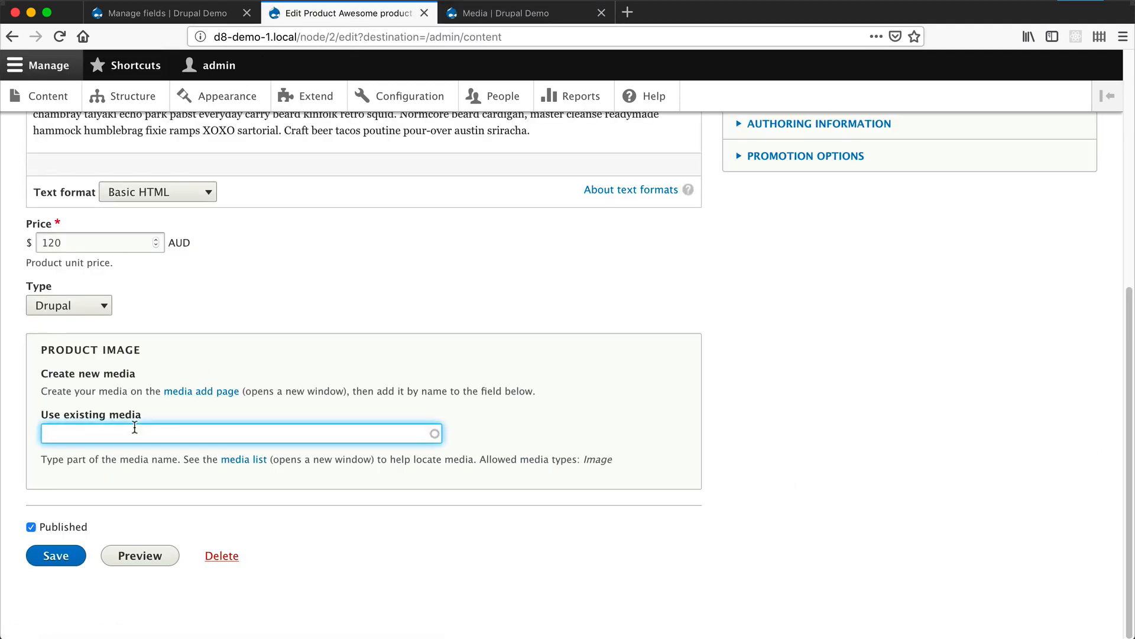
text(drupal)
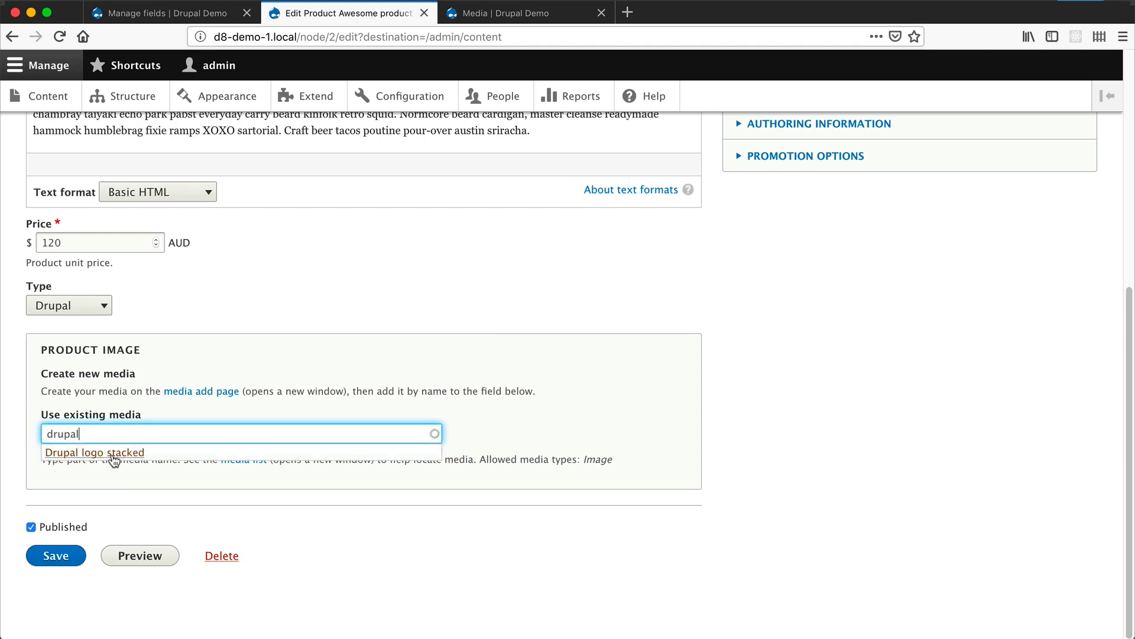
click(113, 453)
click(54, 558)
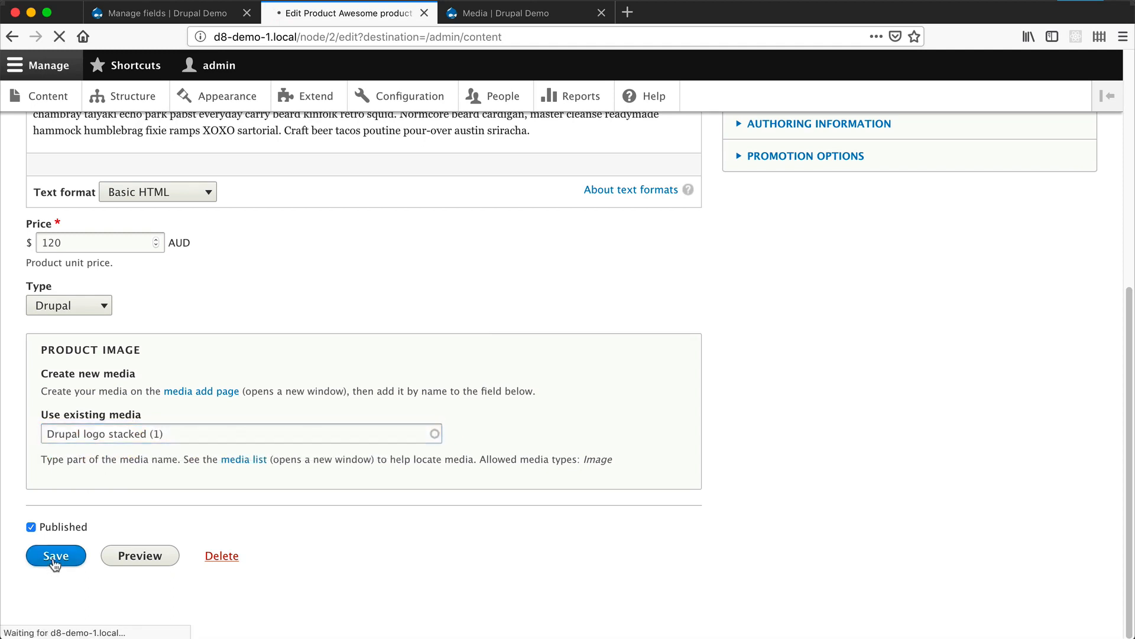
click(94, 547)
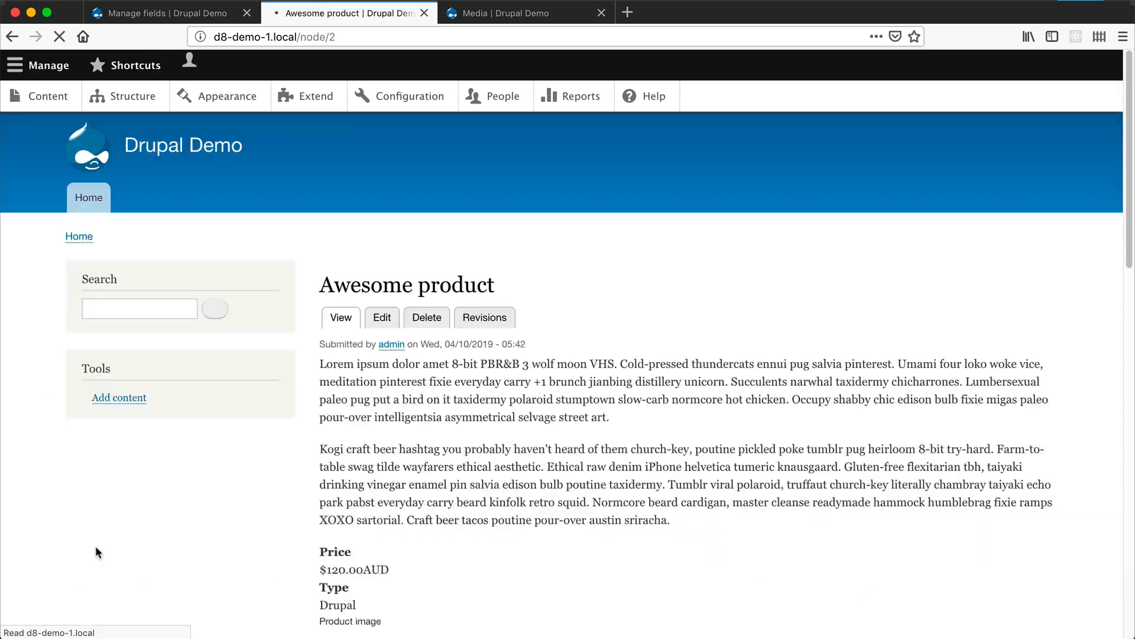
- Check the saved product page, and re-use the existing entity reference field field_tags on the Product content type with the label Tags
scroll(250, 484, down, 10)
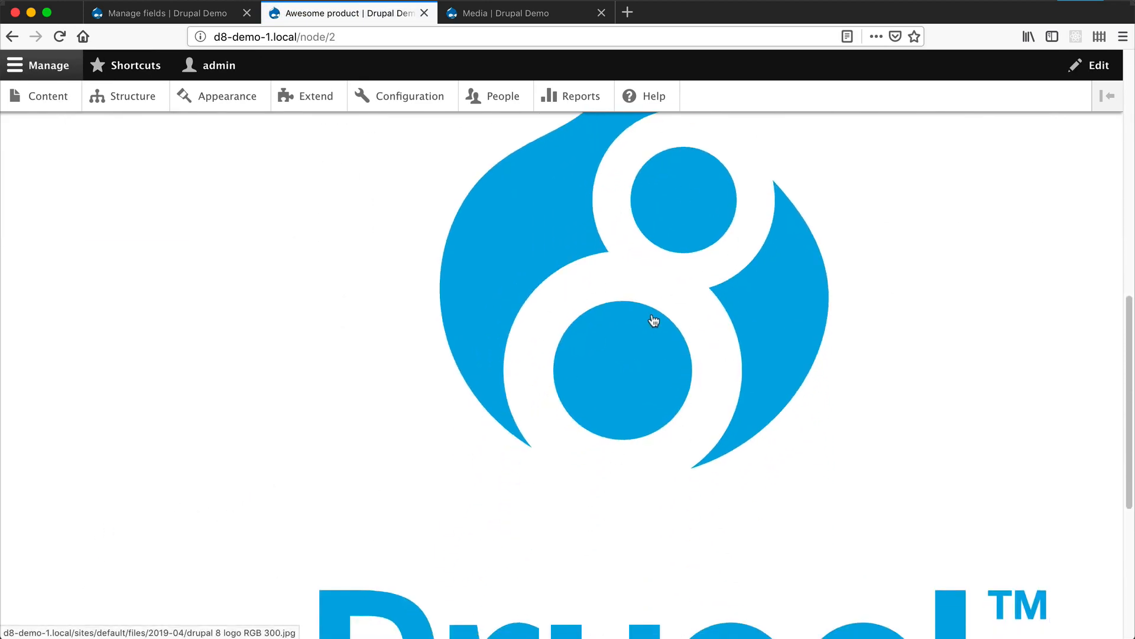
scroll(653, 320, up, 10)
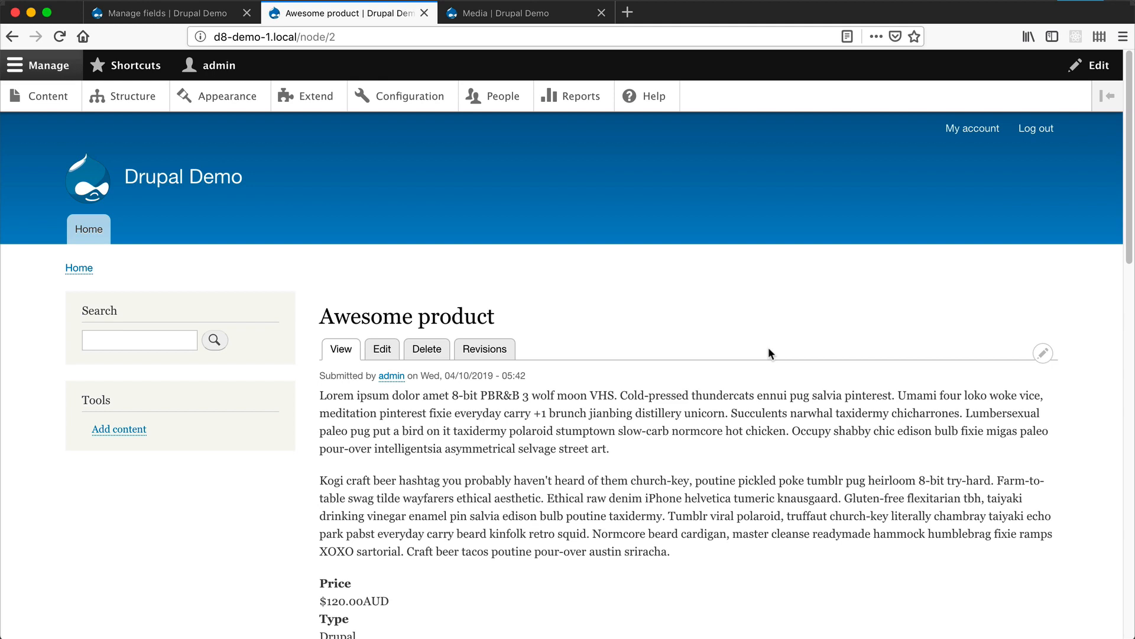
click(179, 16)
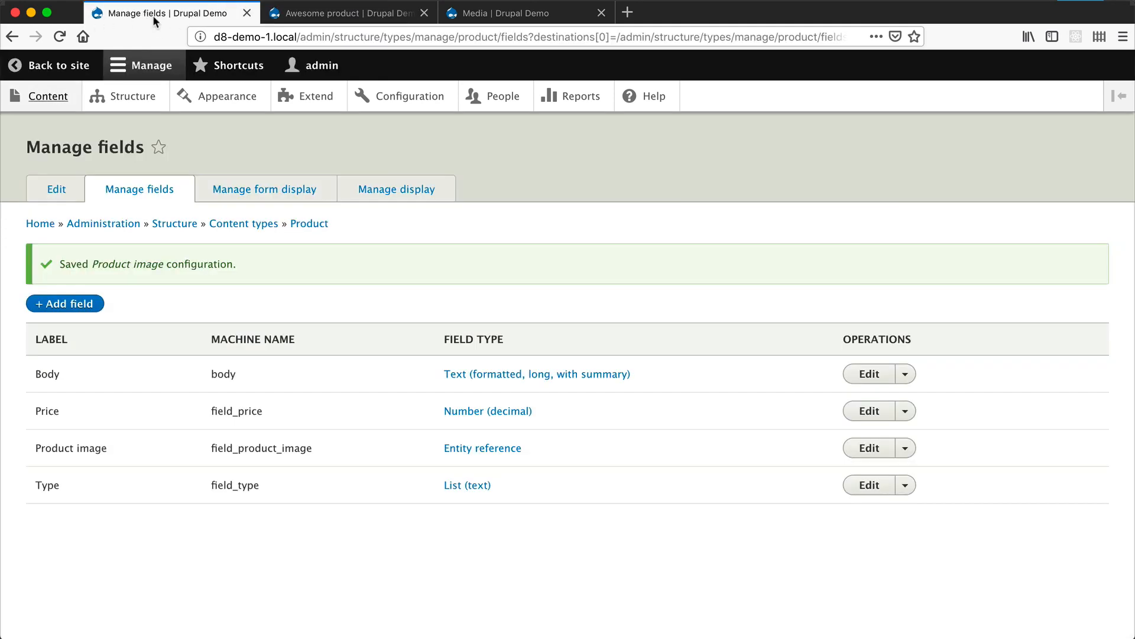
click(57, 303)
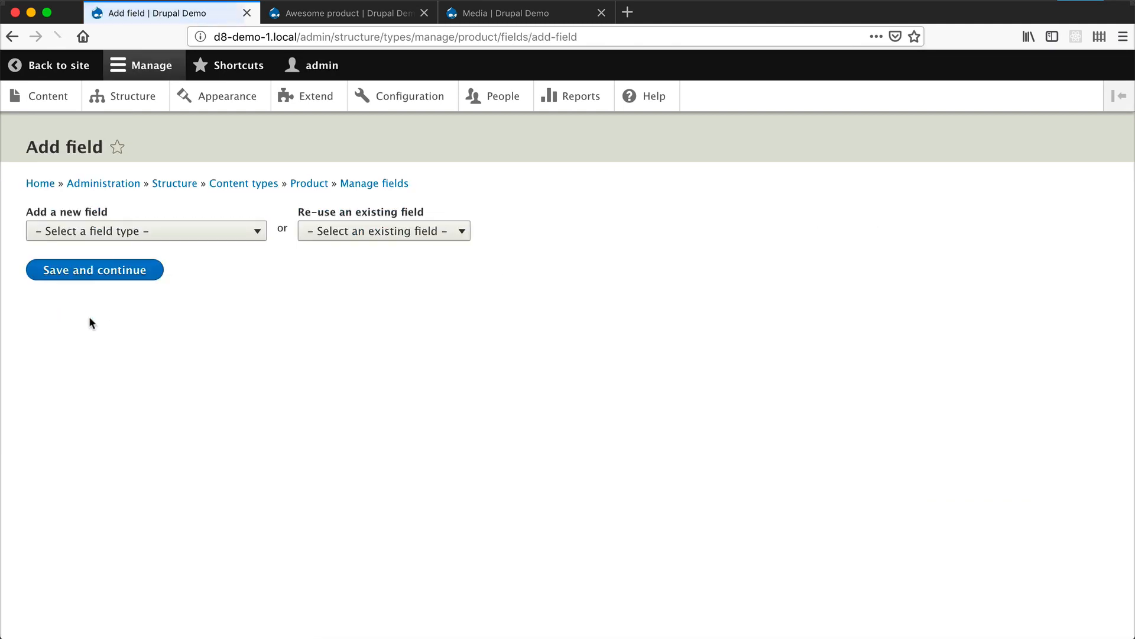
click(423, 231)
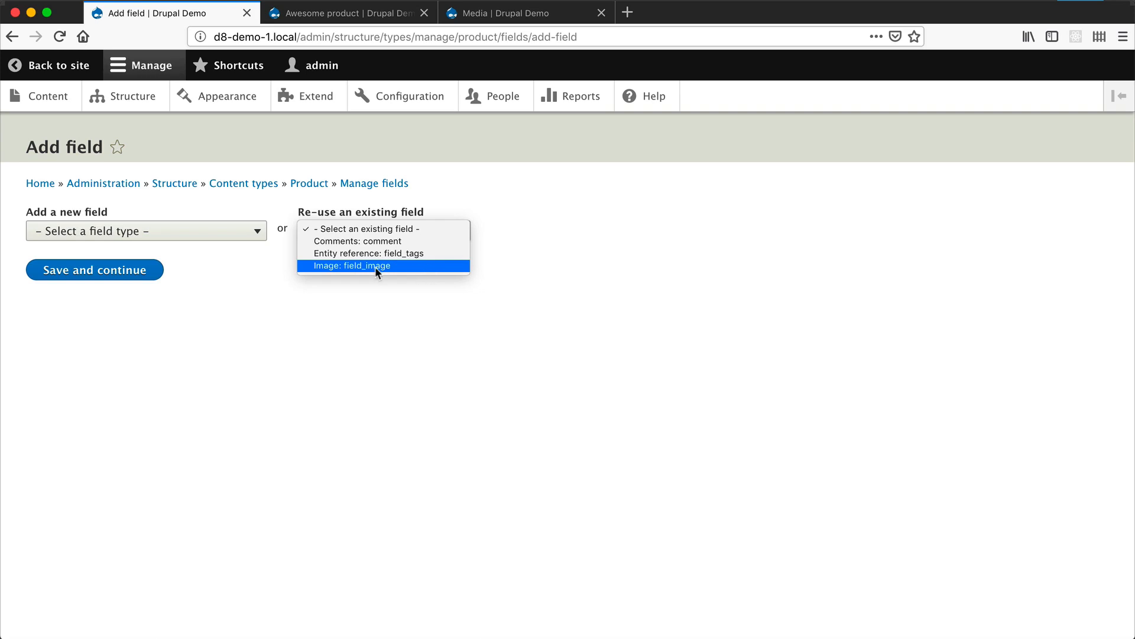
click(415, 253)
click(92, 285)
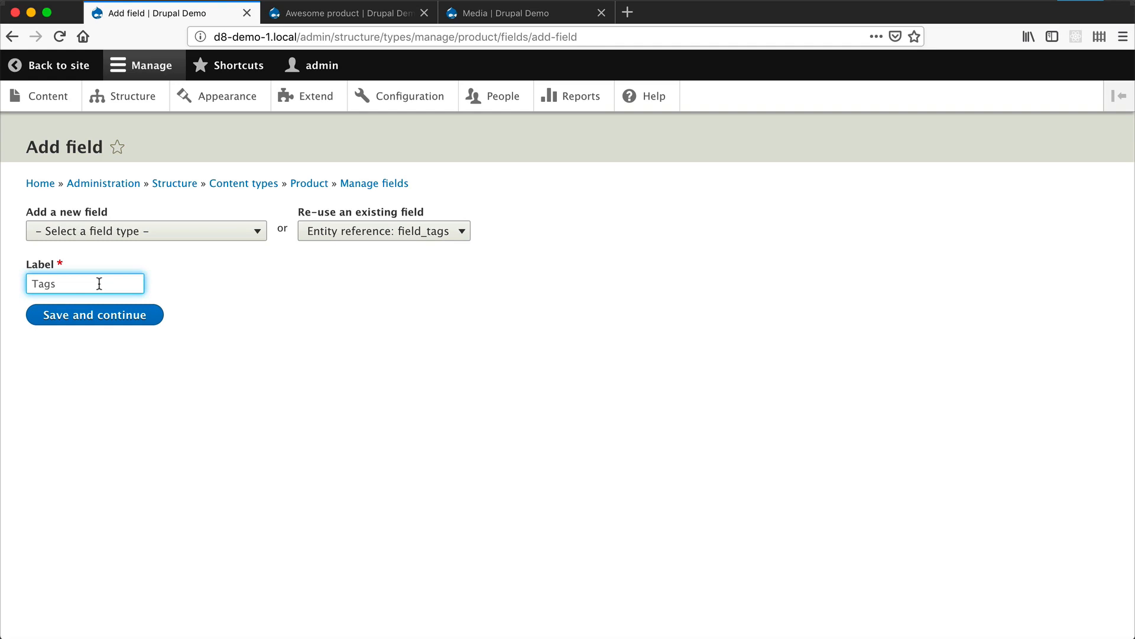
click(81, 319)
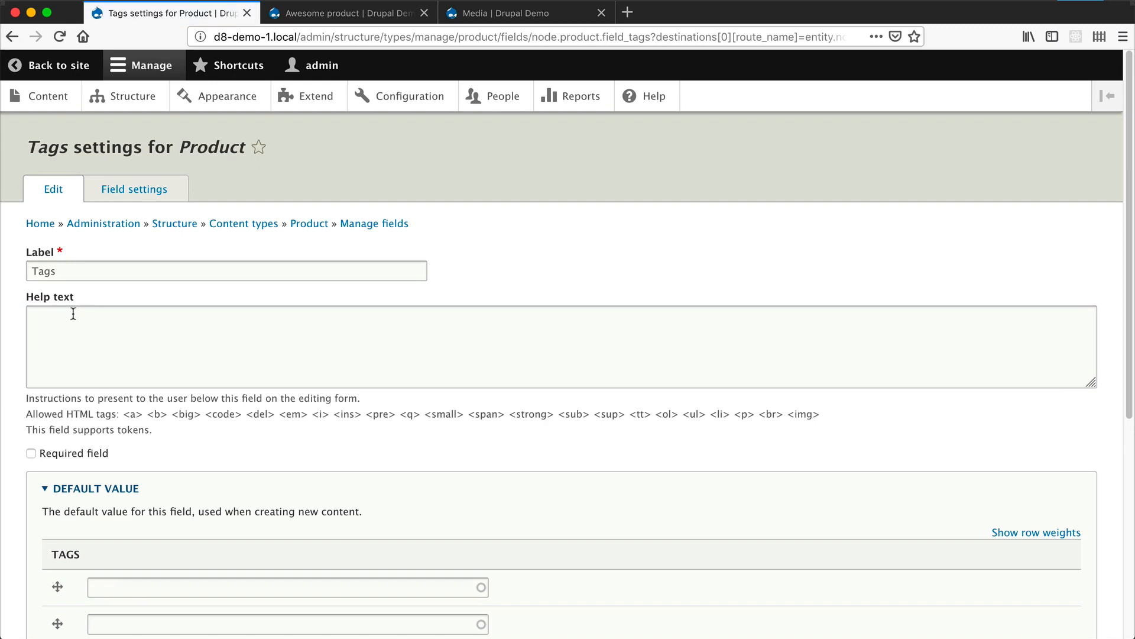
- Let the Tags field create referenced entities that don't already exist, limit it to the Tags vocabulary, and save the settings
scroll(73, 318, down, 2)
scroll(73, 318, down, 2)
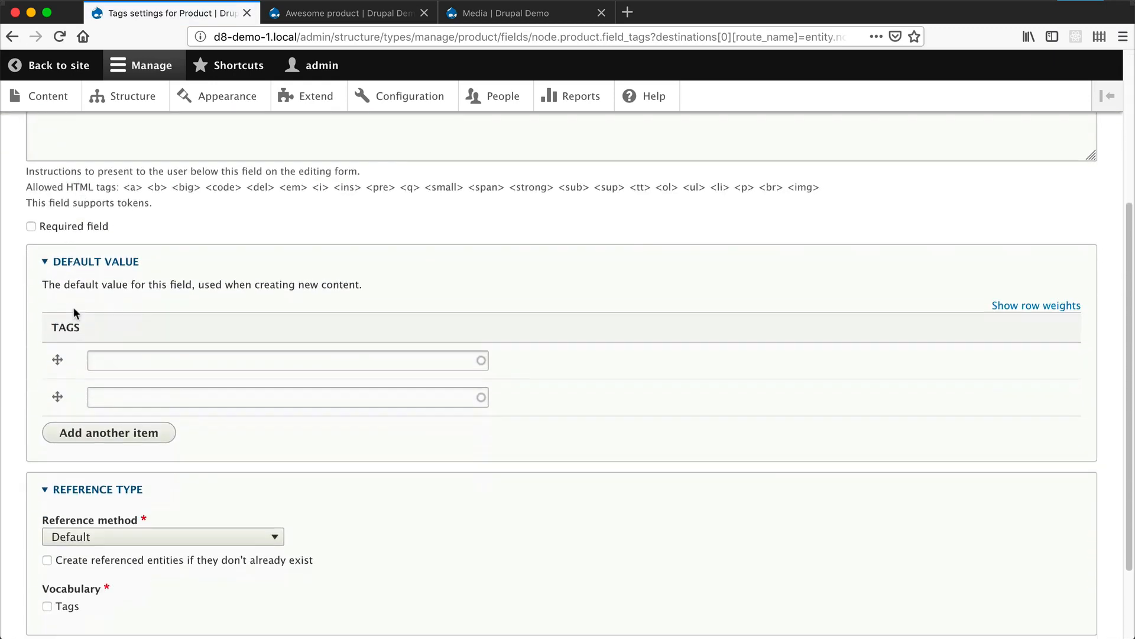
scroll(71, 290, down, 2)
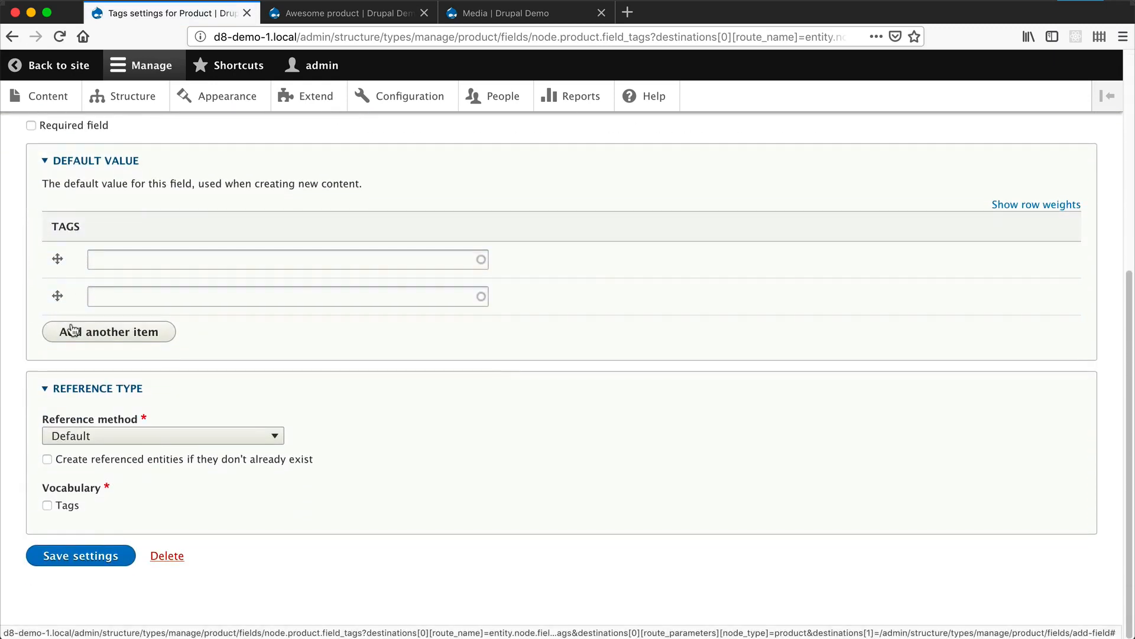
click(82, 462)
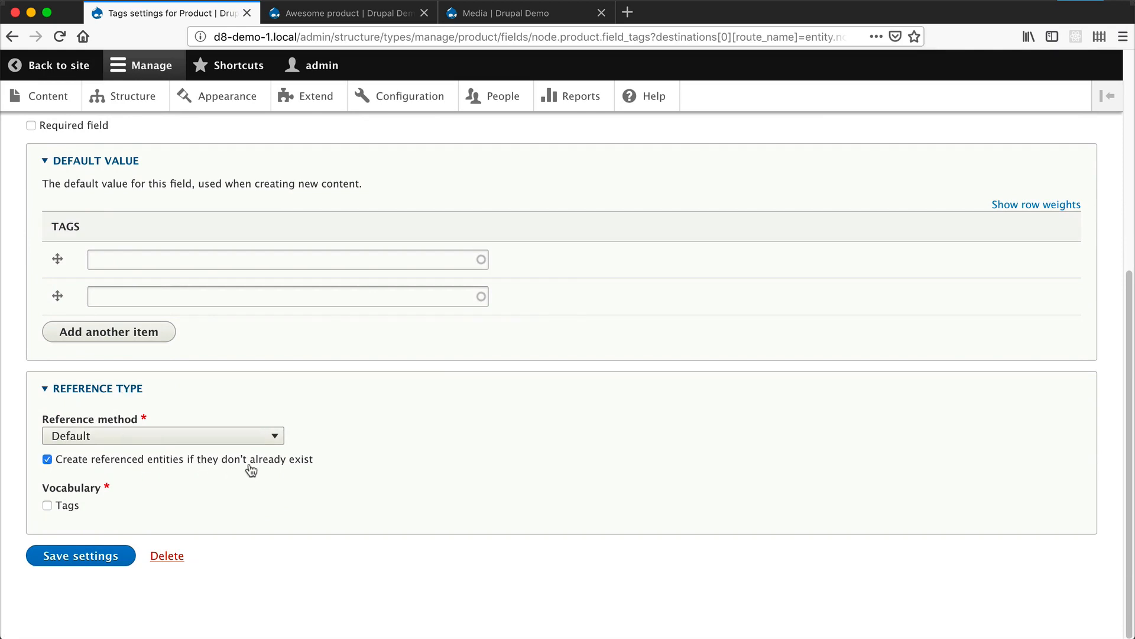
click(66, 504)
click(84, 563)
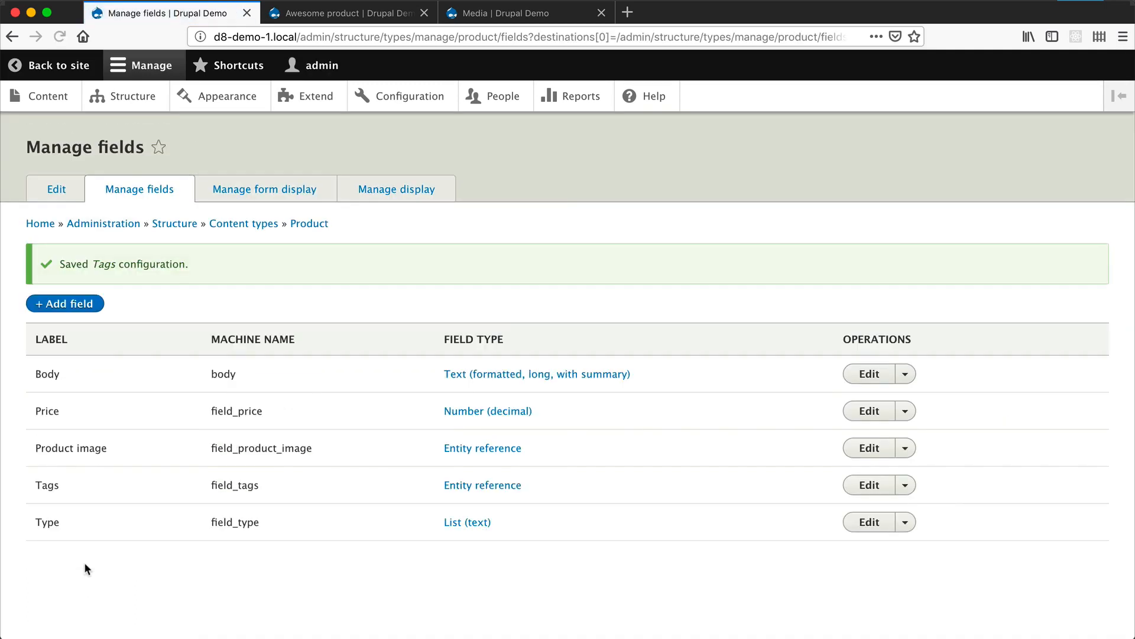
- Set the Tags field's widget to Autocomplete (Tags style) in Product's form display and save
click(260, 188)
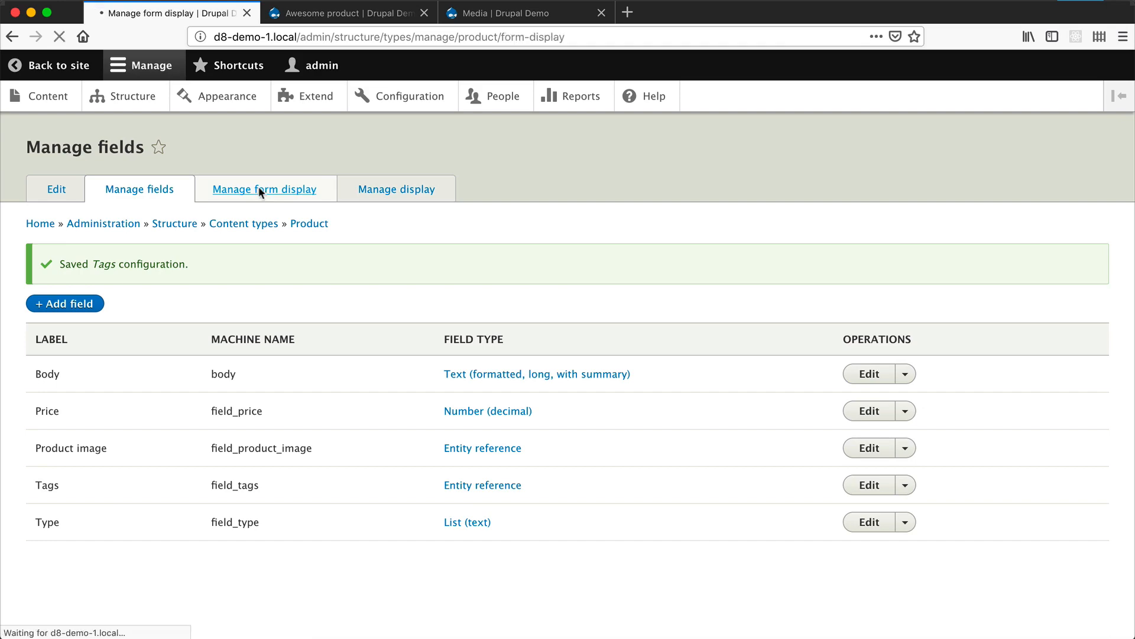
scroll(202, 419, down, 5)
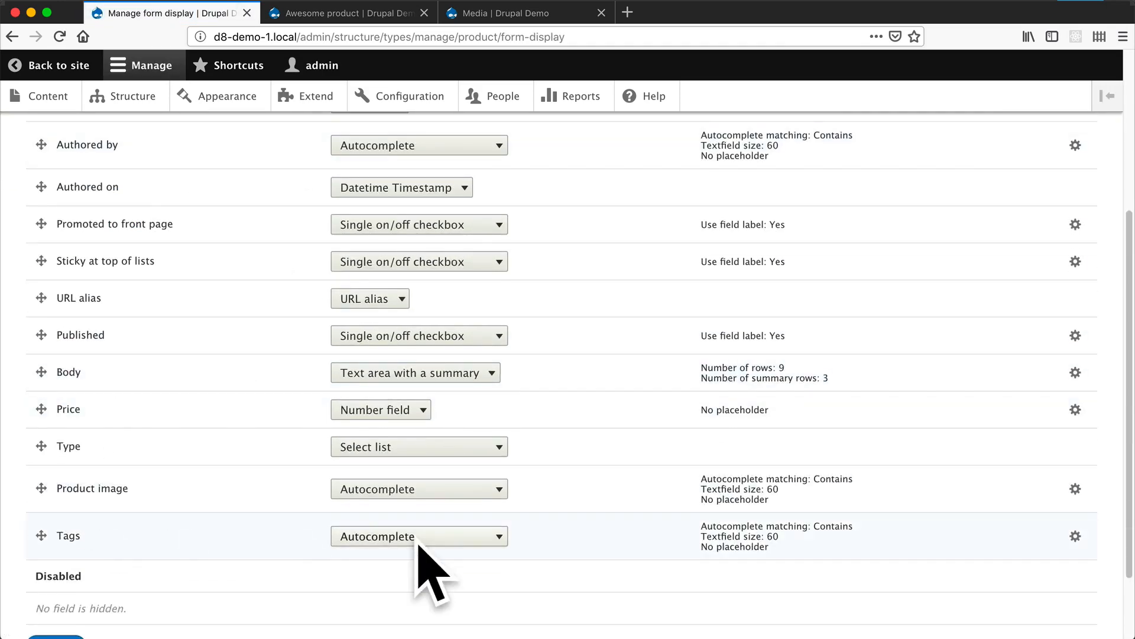
click(439, 536)
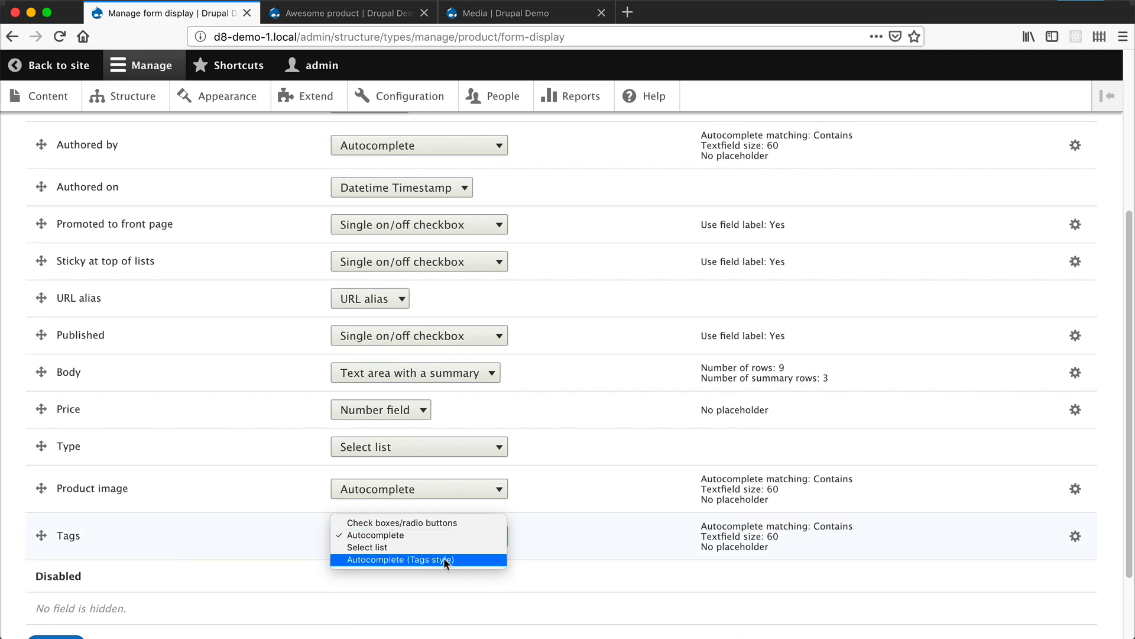
click(443, 558)
scroll(433, 543, down, 3)
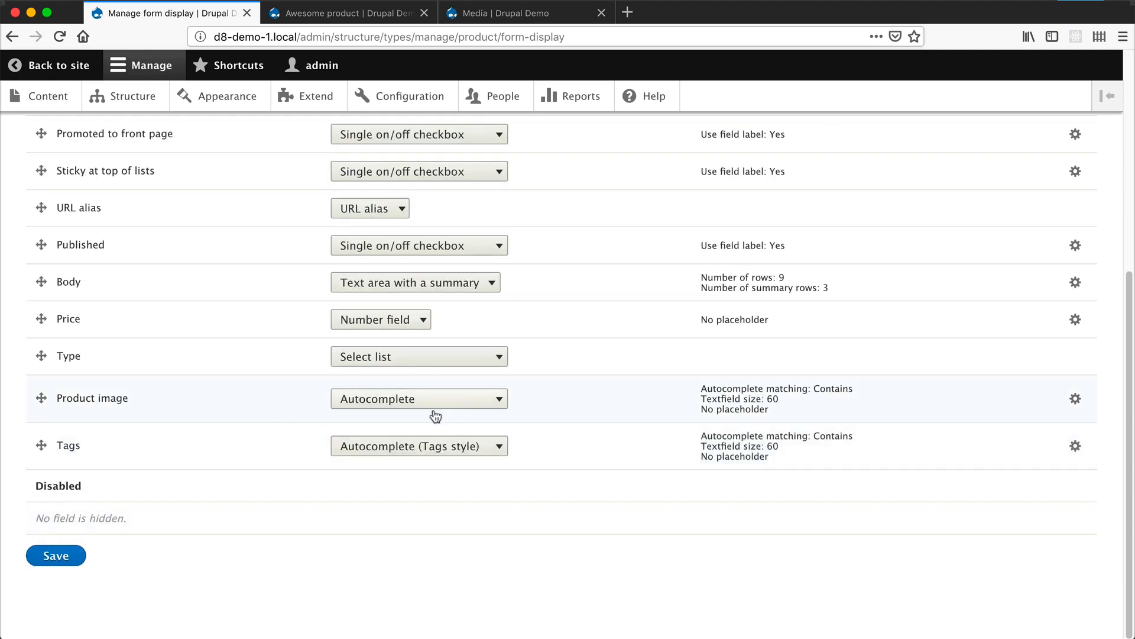
click(55, 554)
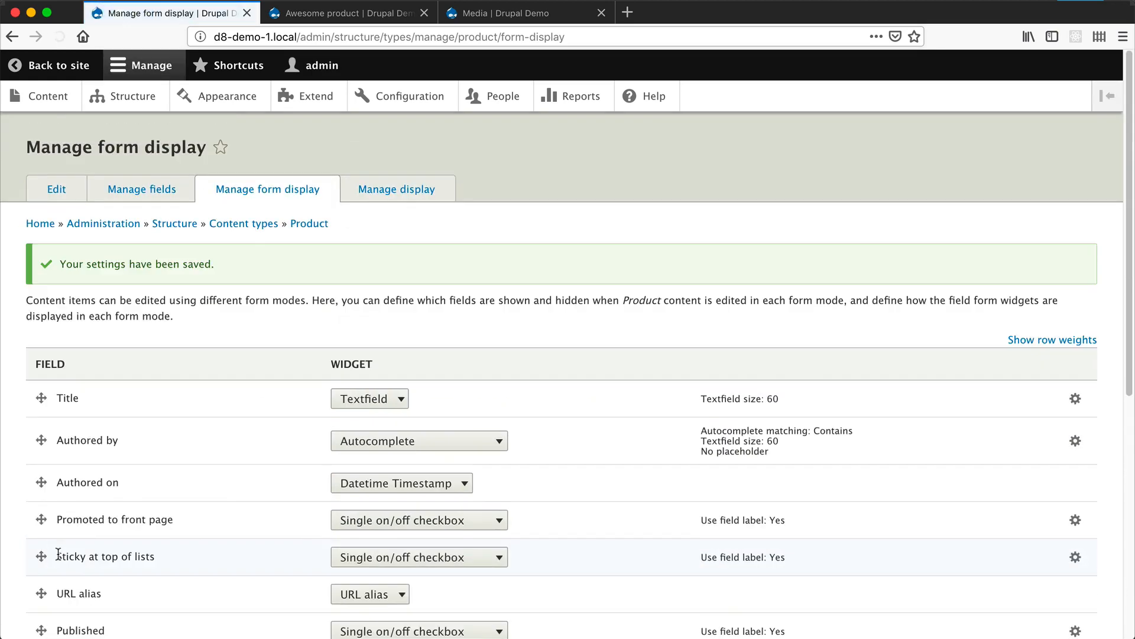
scroll(244, 382, down, 2)
- Edit Awesome product and enter the existing tags Drupal and WordPress plus a new tag ReactJS in its Tags field
click(376, 13)
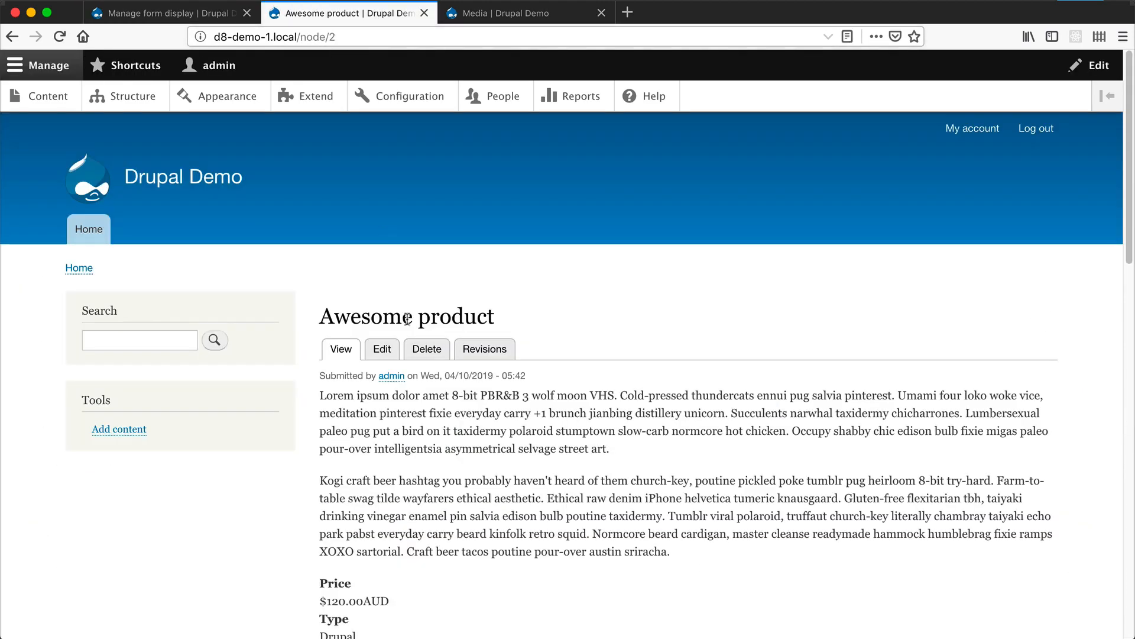
click(382, 349)
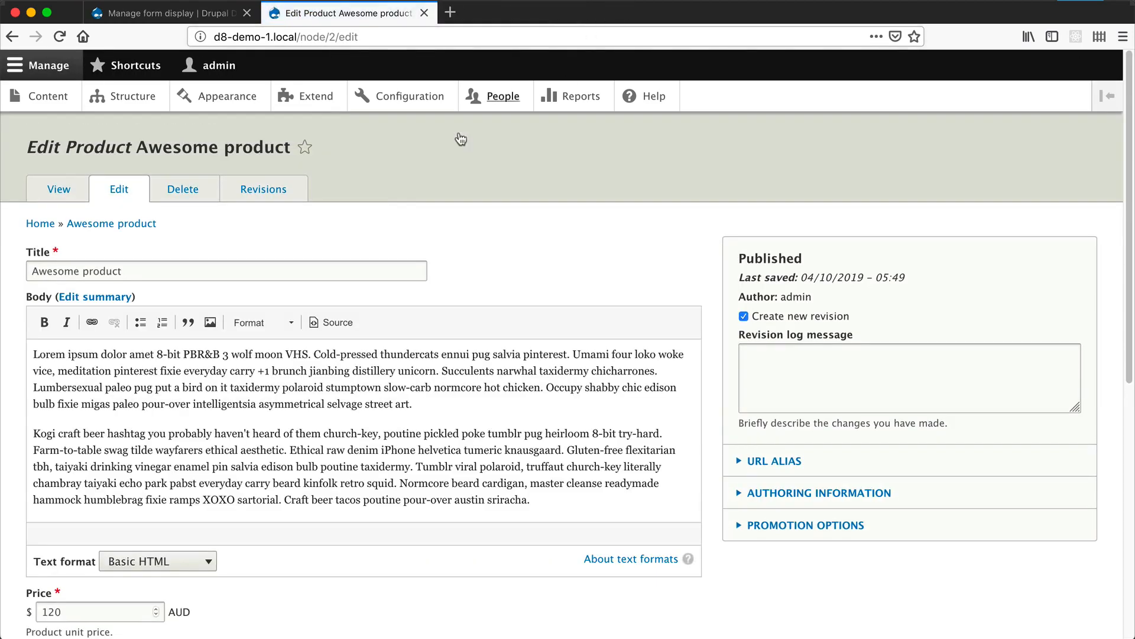
scroll(438, 220, down, 4)
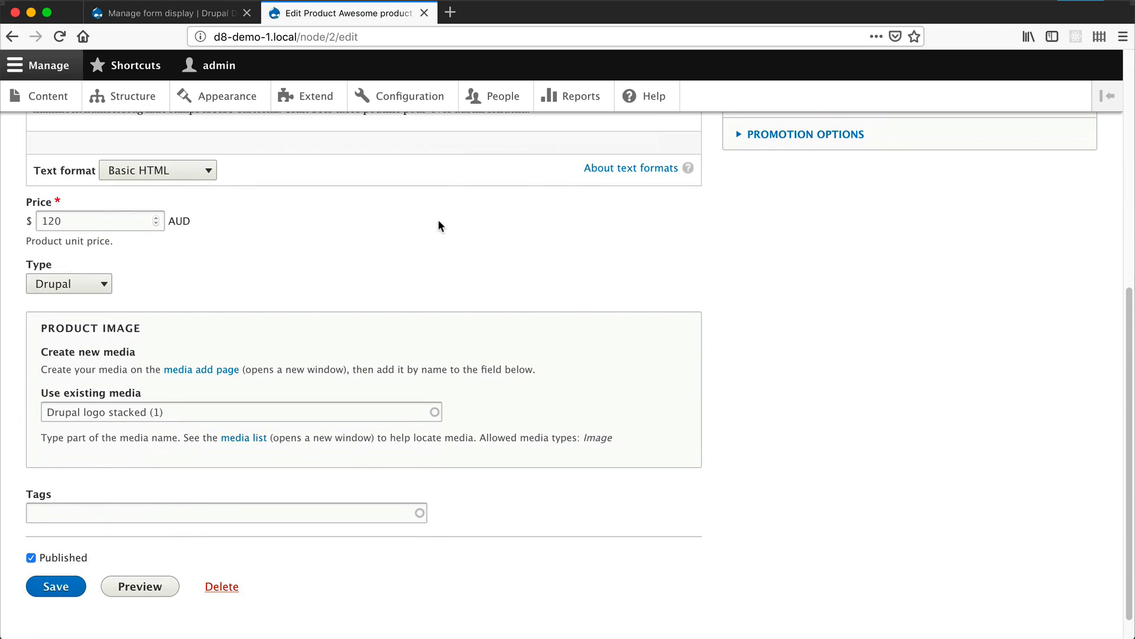
click(93, 511)
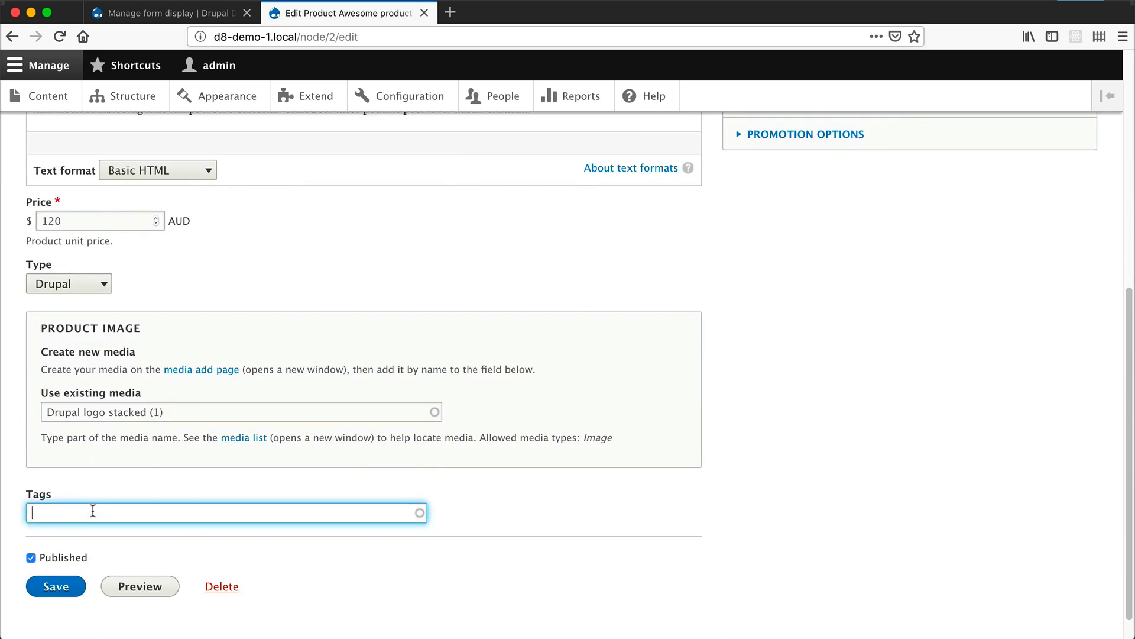
text(drupa)
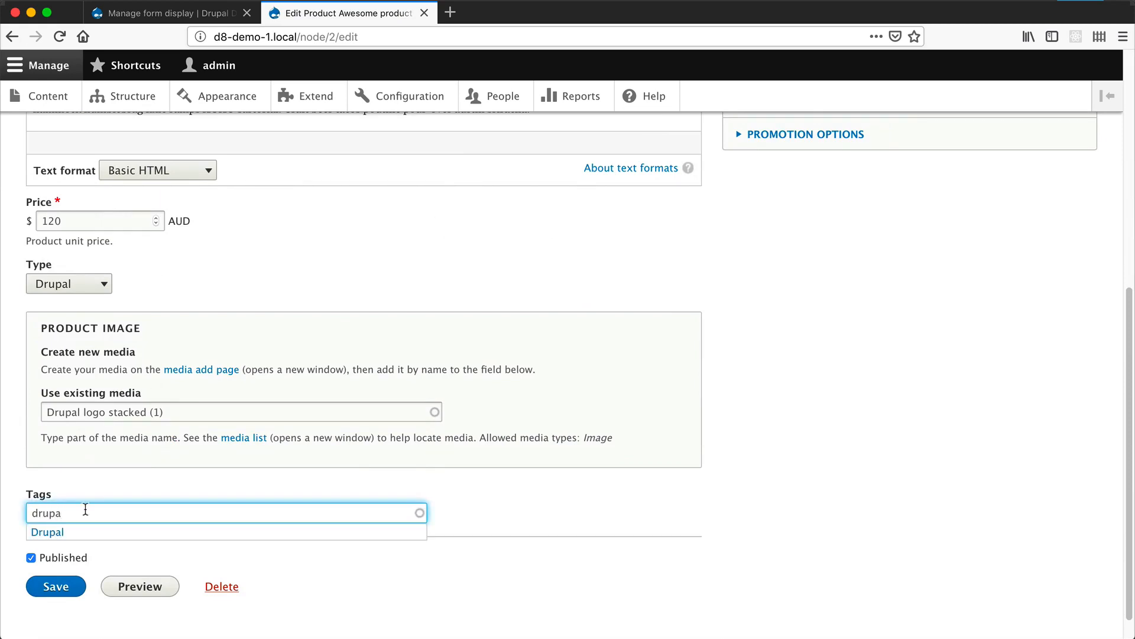
click(44, 534)
text(, )
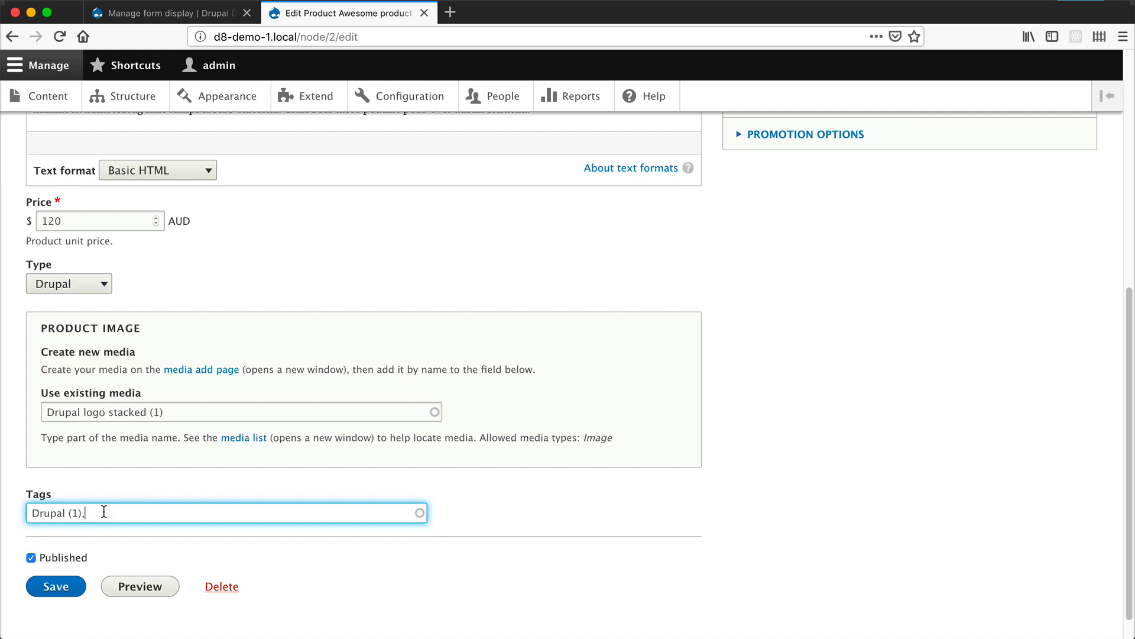
text(Word)
key(Down)
key(Return)
text(,ReactJS)
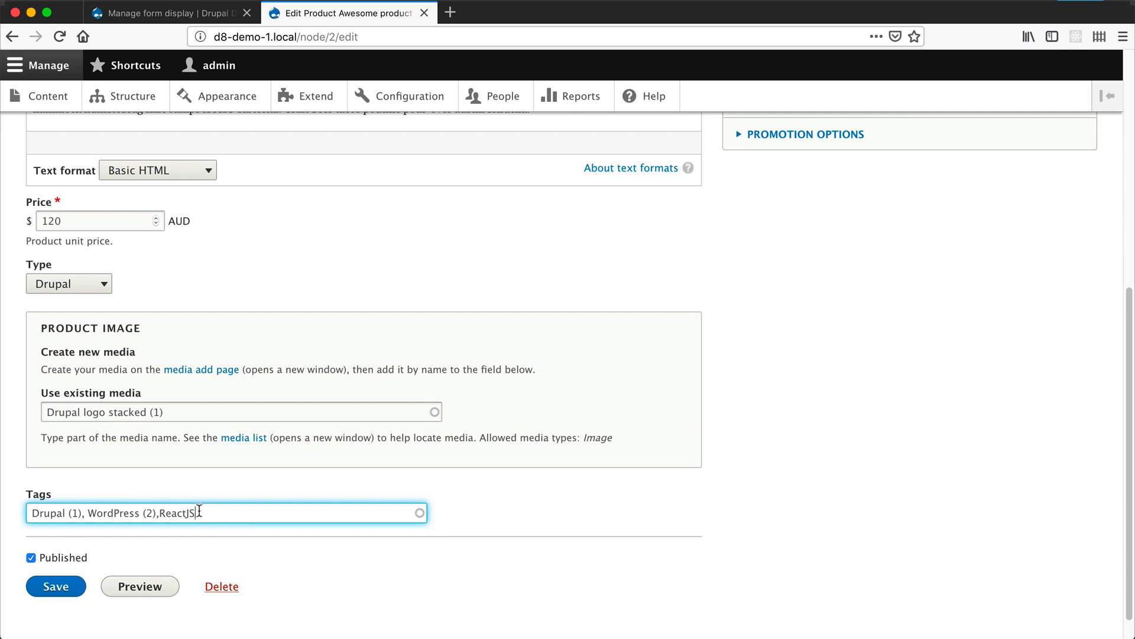
- Review the Product Tags field's reference settings for creating new entities and its vocabulary
click(181, 12)
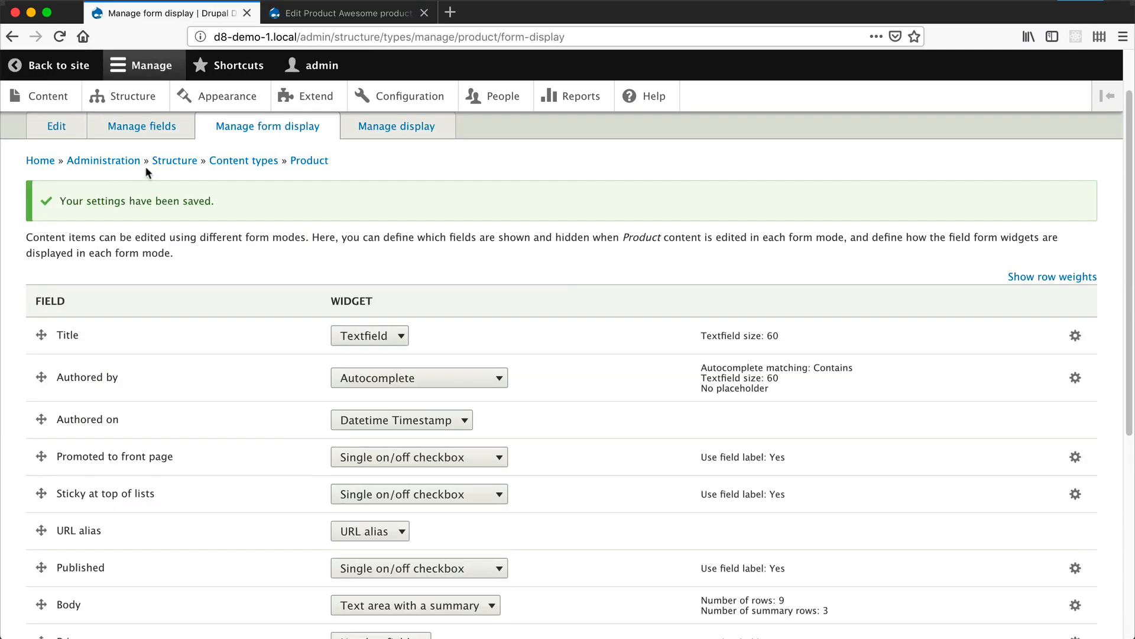
click(166, 138)
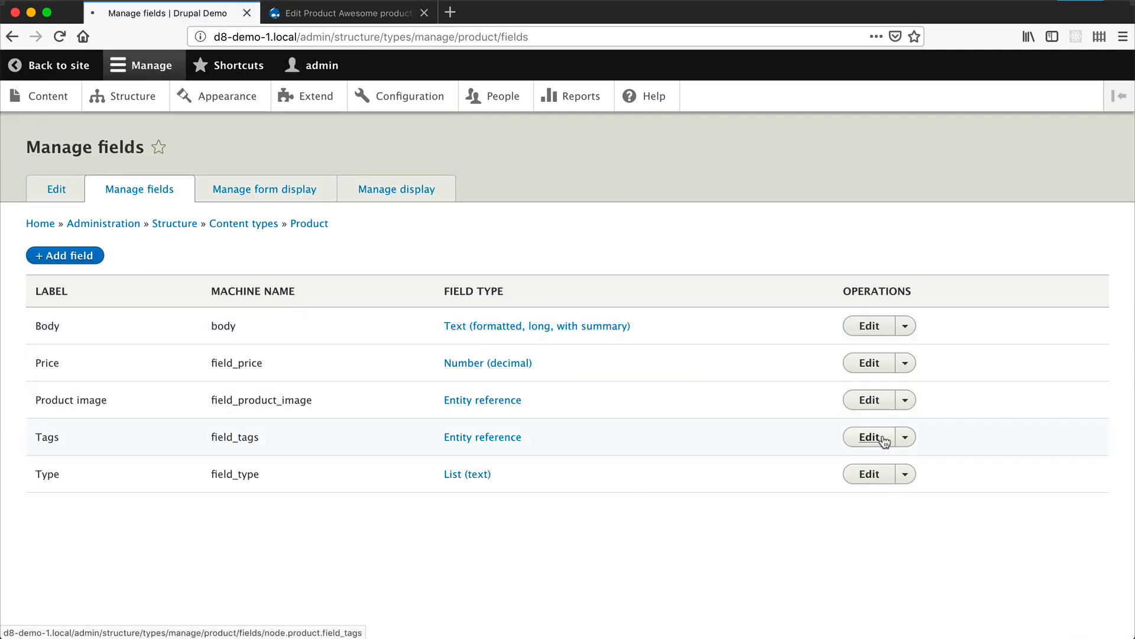
click(876, 438)
scroll(825, 443, down, 5)
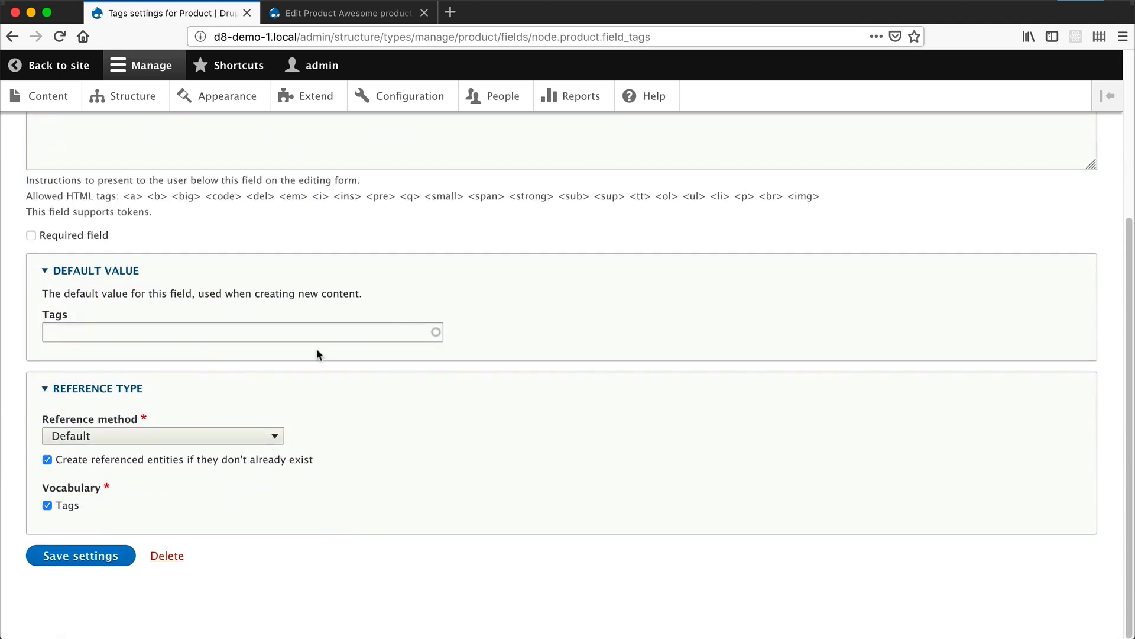
- Return to the Awesome product edit form, save it, and check the tags shown on the product page
click(319, 13)
scroll(38, 532, down, 1)
click(58, 563)
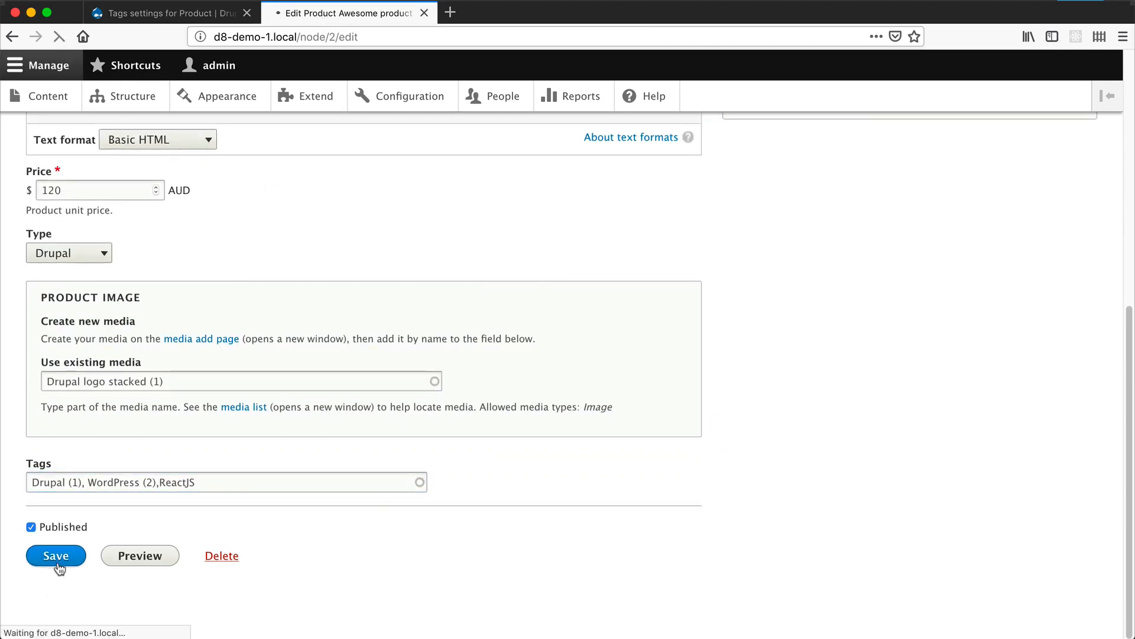
scroll(63, 565, down, 8)
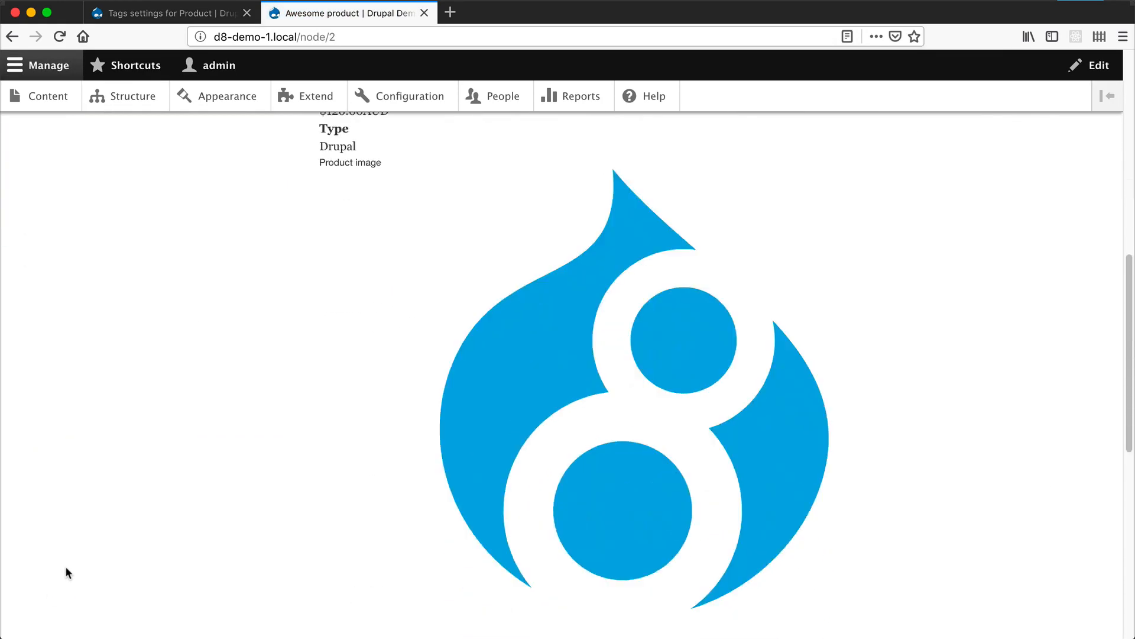
scroll(66, 569, down, 7)
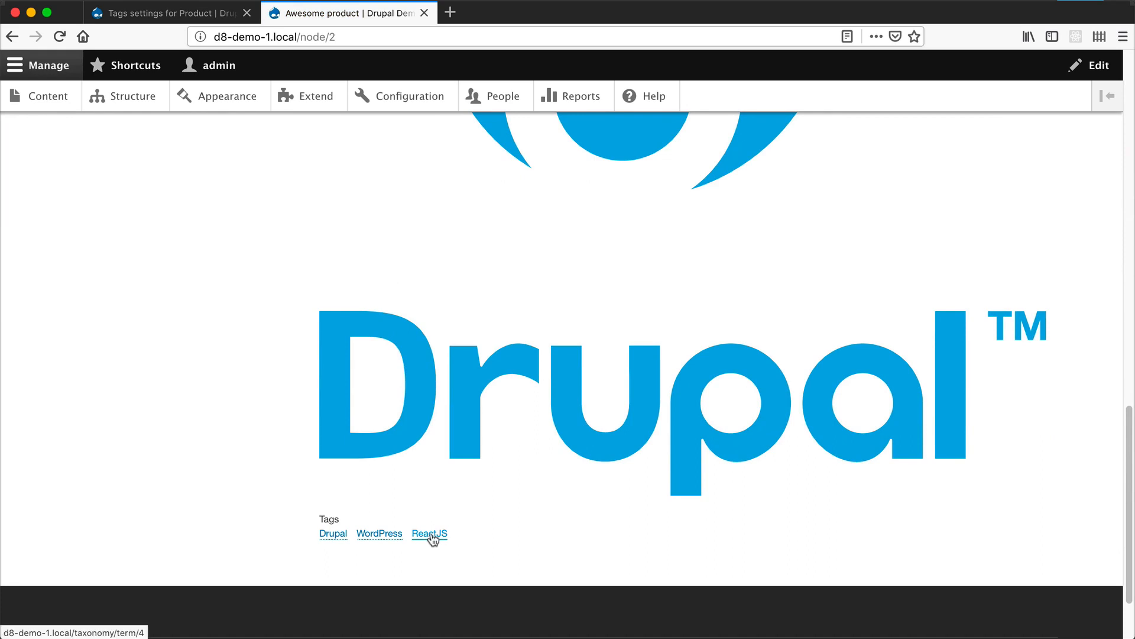
- Open the Price field's storage settings from Product's field list and examine its allowed number of values
click(183, 14)
click(11, 36)
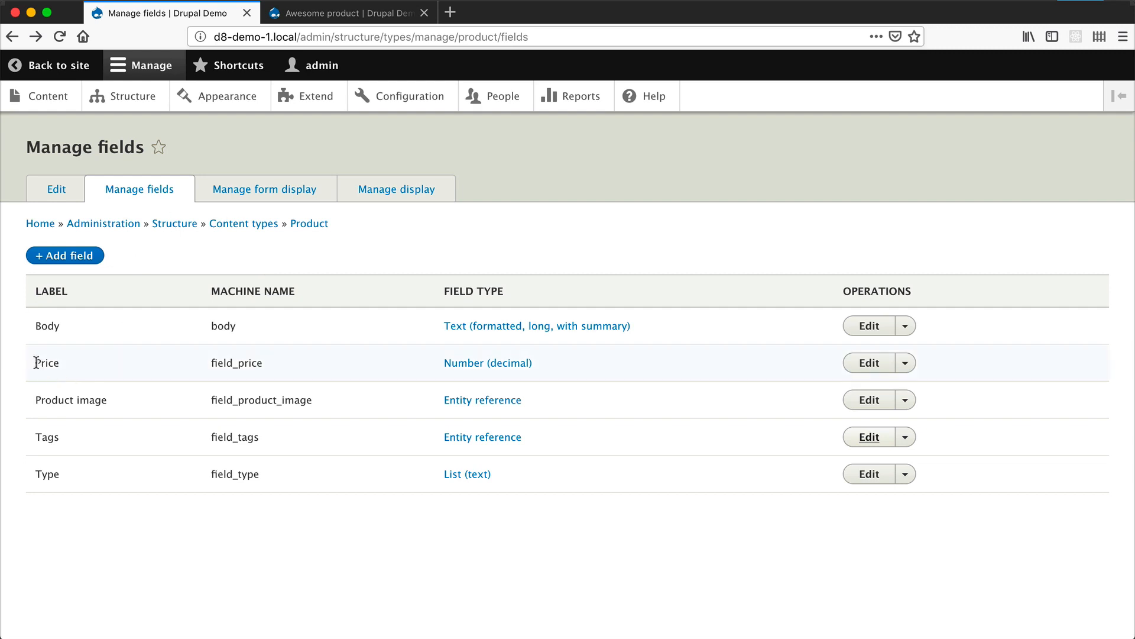
drag(36, 363, 83, 364)
click(869, 363)
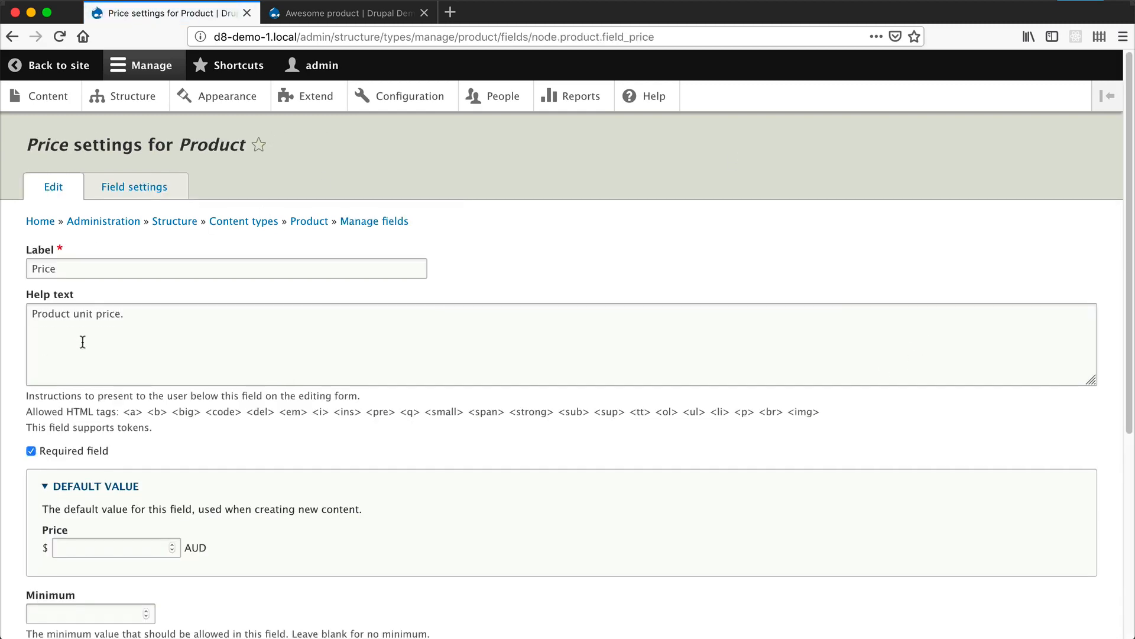
click(135, 181)
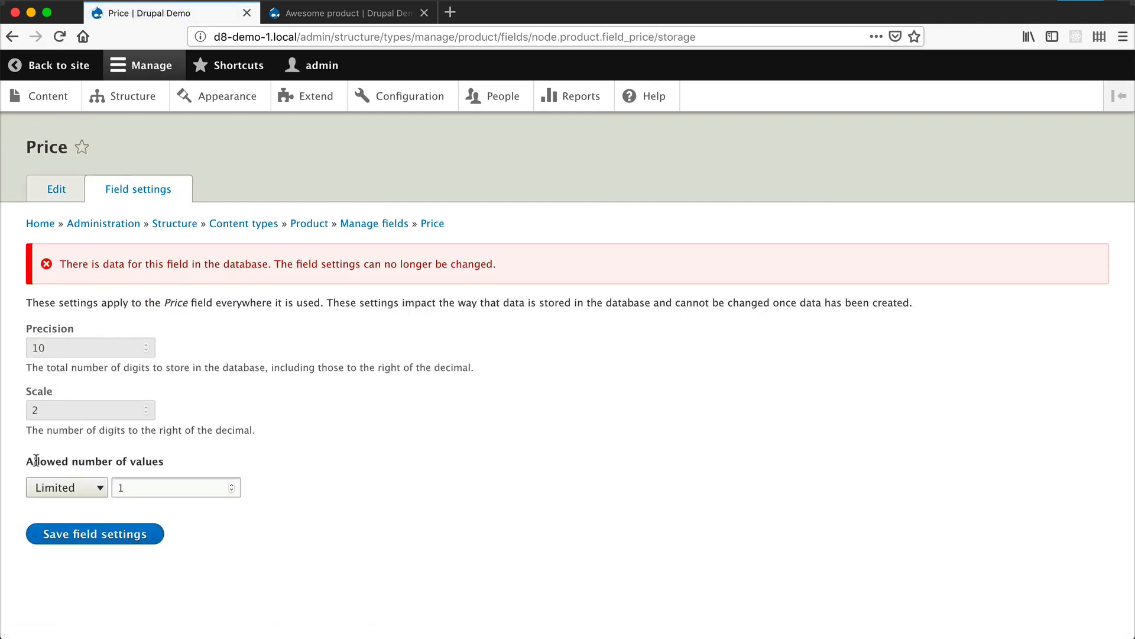
drag(25, 459, 155, 466)
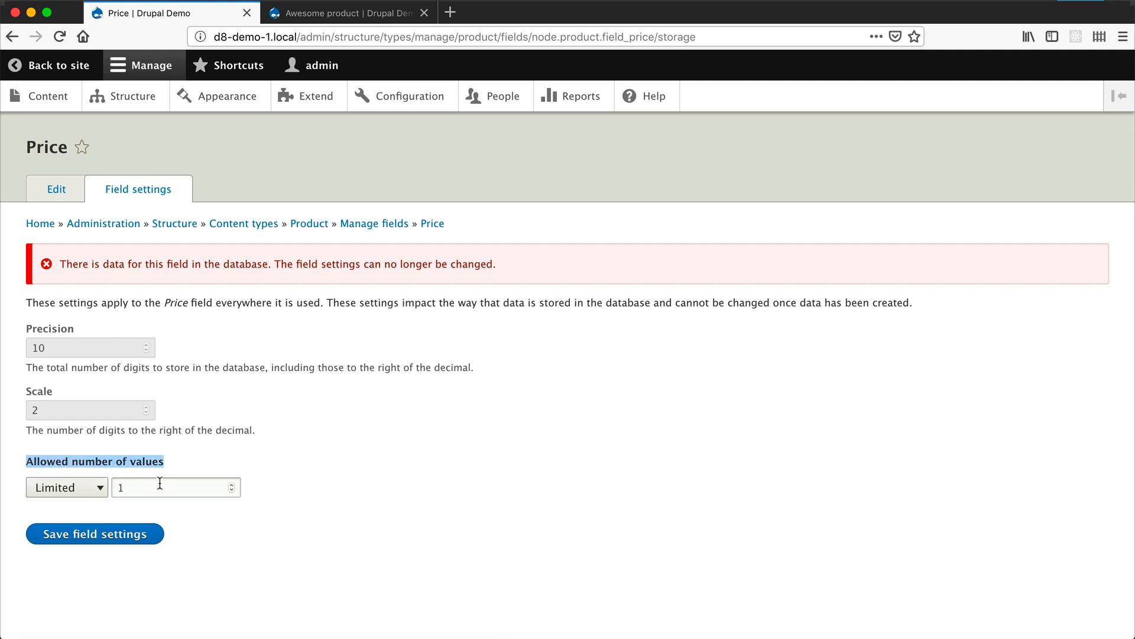
- Reopen Awesome product for editing and examine how many values its Price field accepts
click(394, 17)
scroll(197, 317, up, 15)
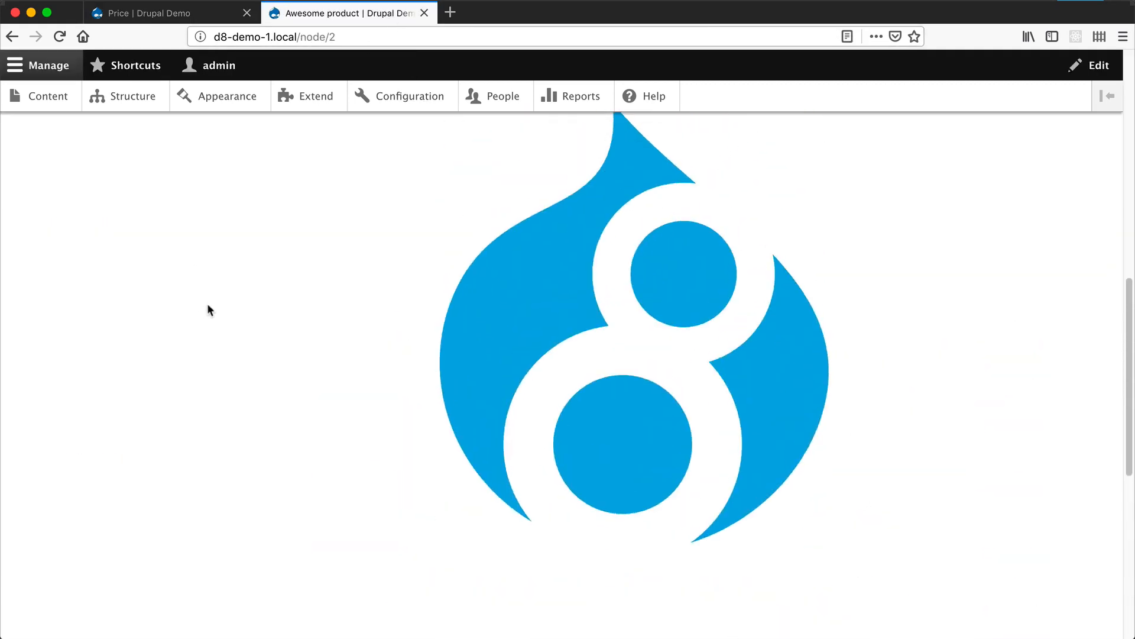
click(374, 354)
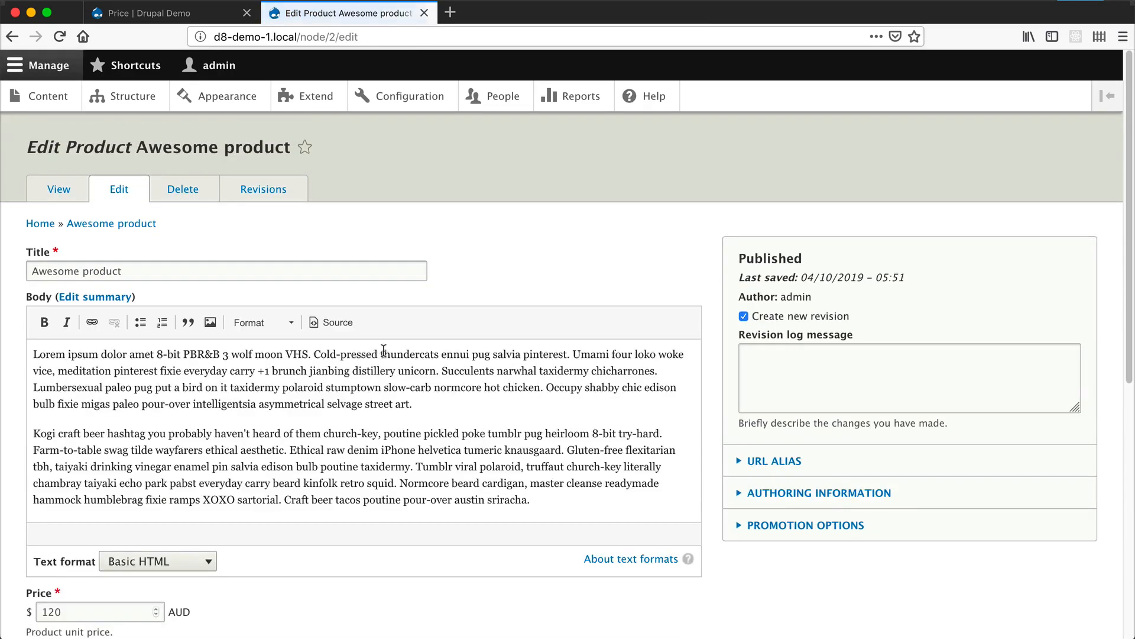
scroll(346, 421, down, 6)
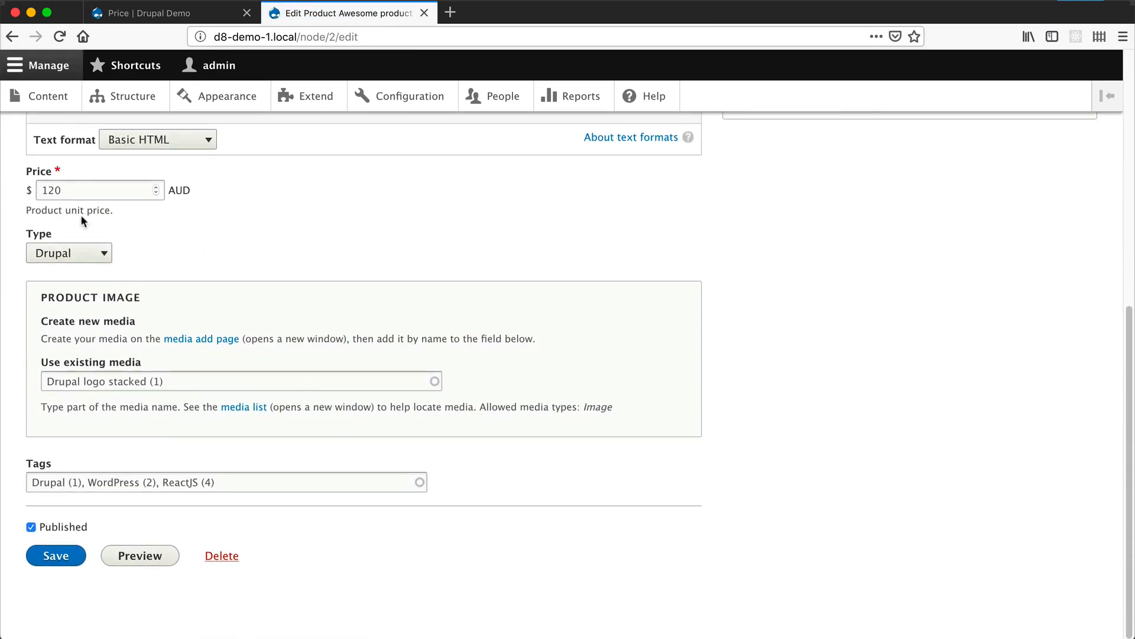
- Set the Price field's allowed number of values to Unlimited and save its field settings
scroll(100, 244, up, 2)
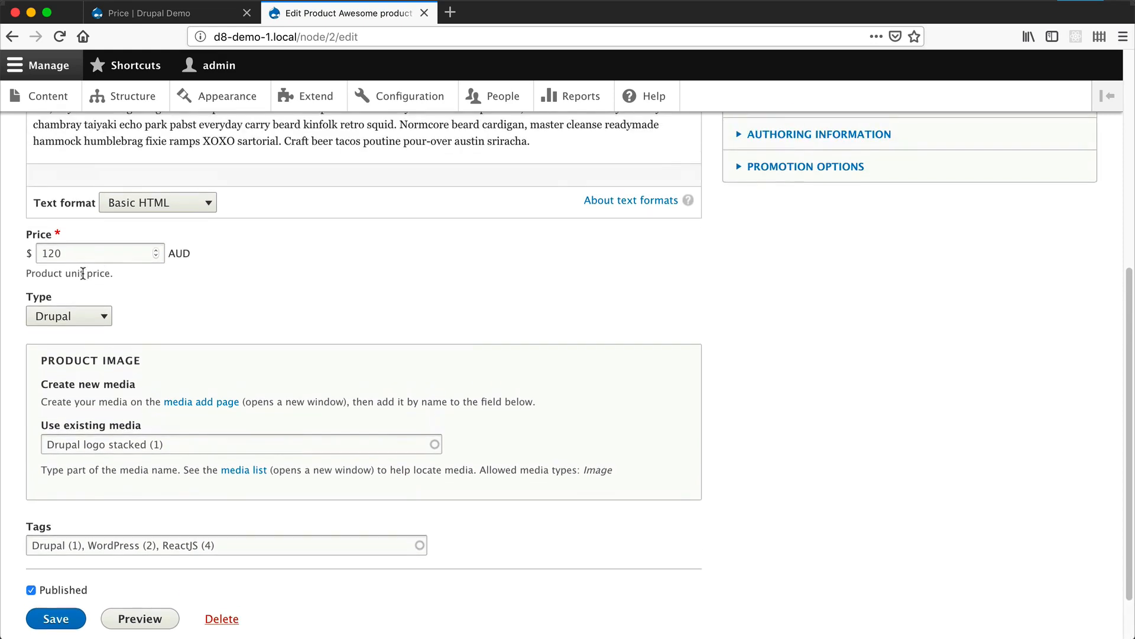
drag(94, 254, 23, 249)
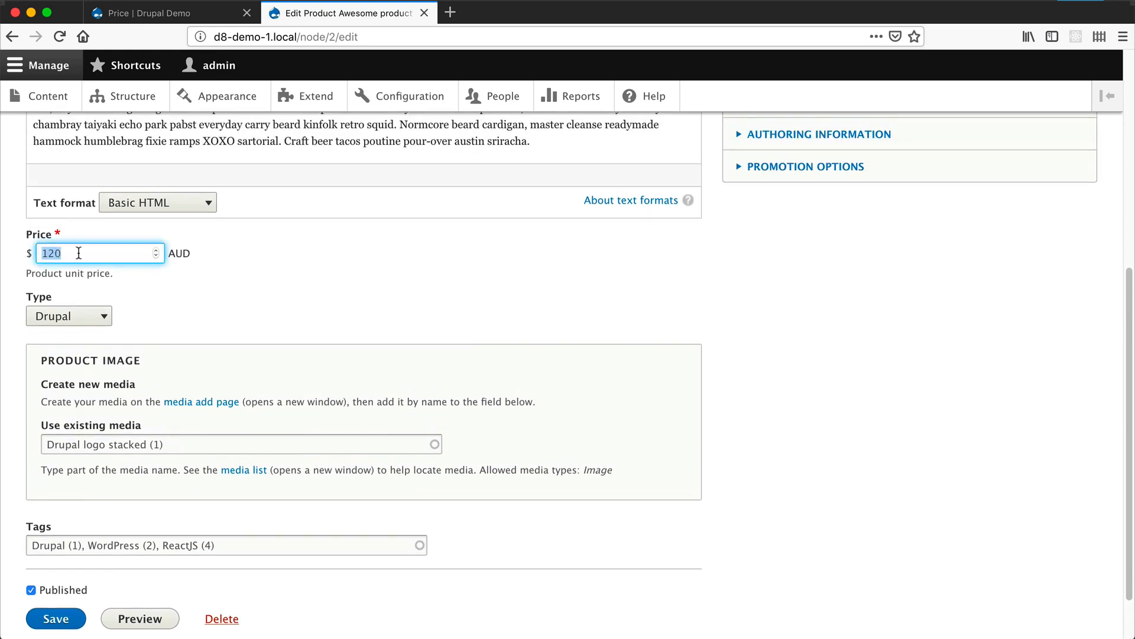
click(148, 13)
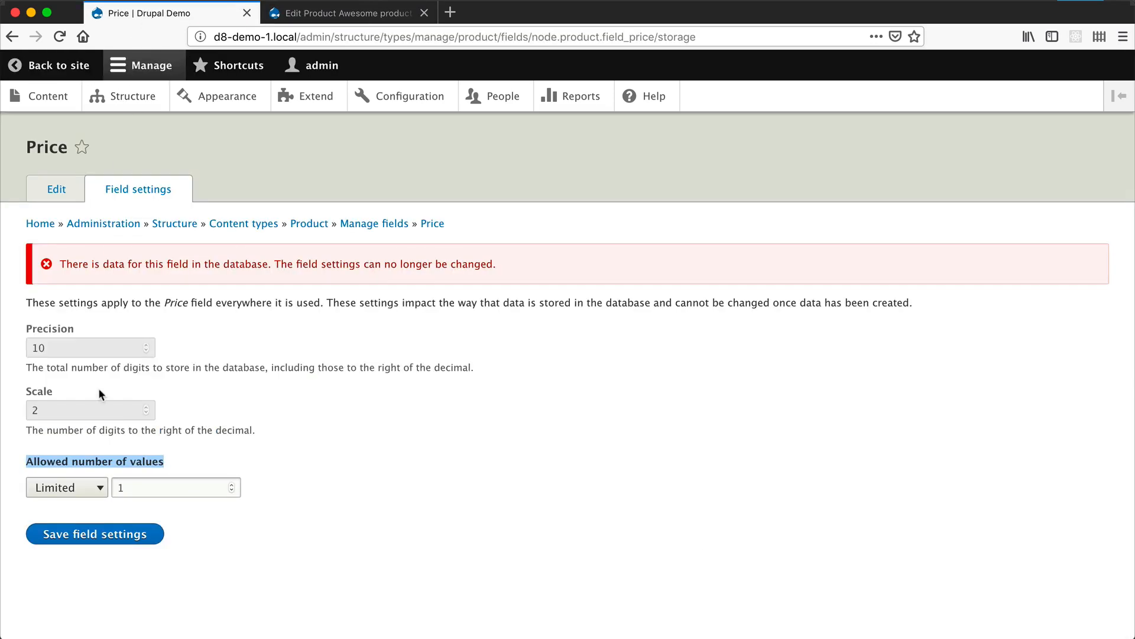
click(101, 488)
click(86, 497)
click(105, 534)
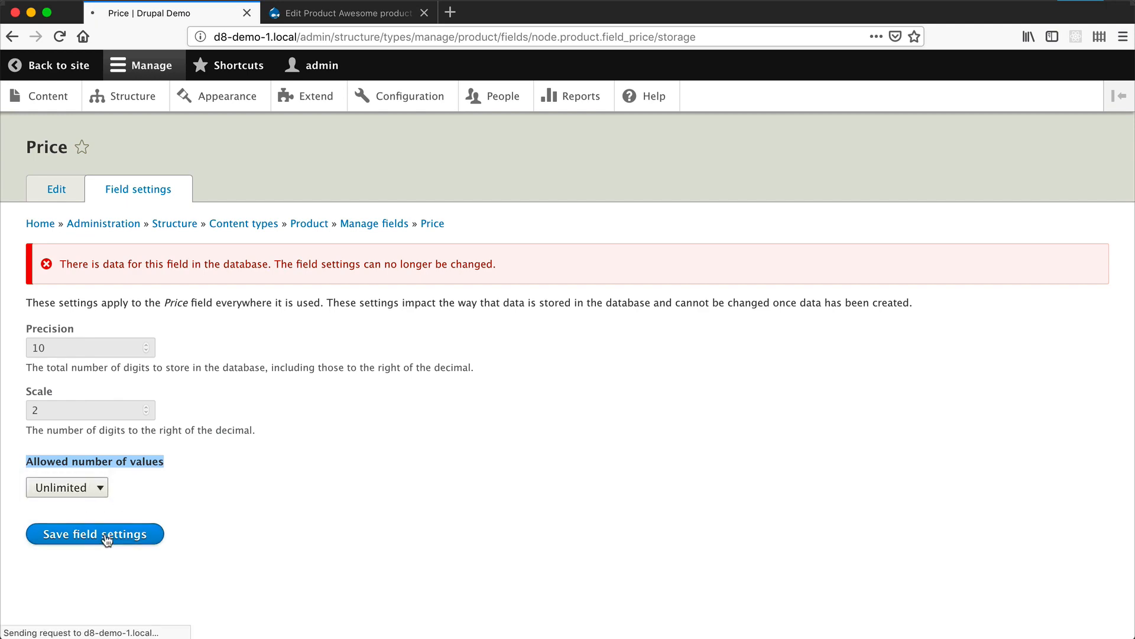
- Reload the Awesome product edit form and add four more empty value rows to its Price field
click(335, 13)
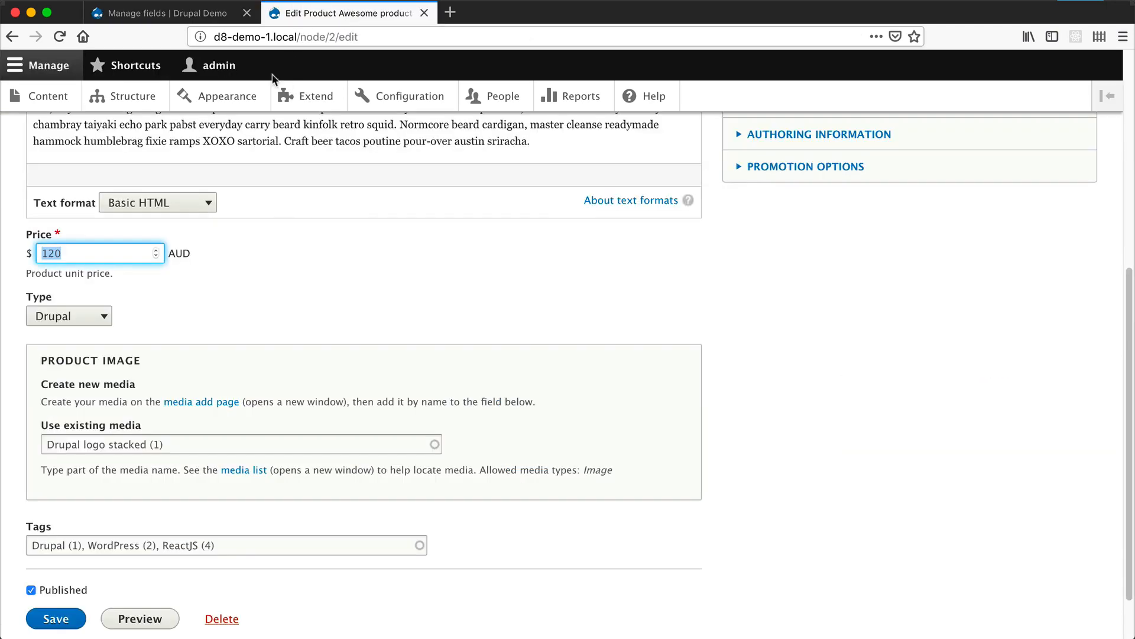
click(277, 36)
key(Return)
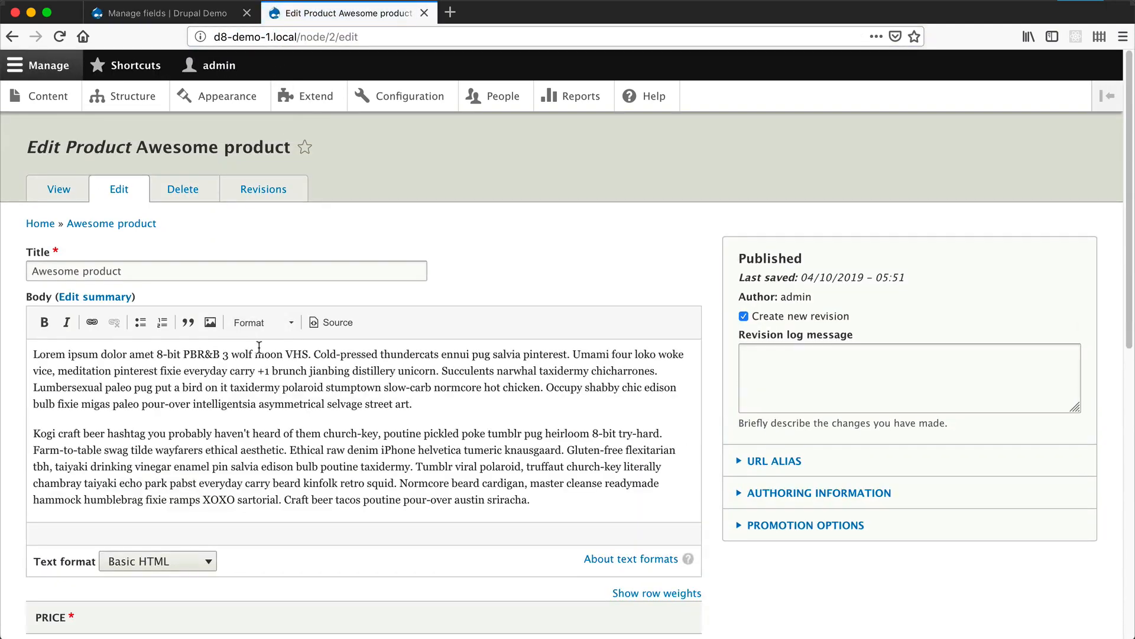
scroll(260, 351, down, 5)
scroll(261, 355, down, 2)
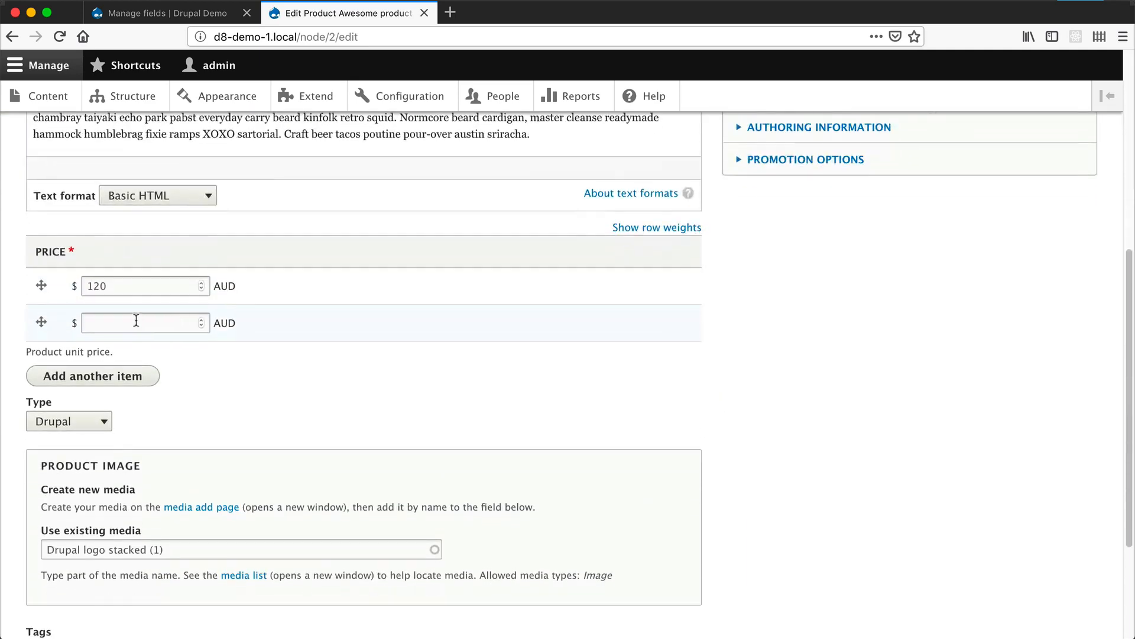
click(114, 383)
click(104, 426)
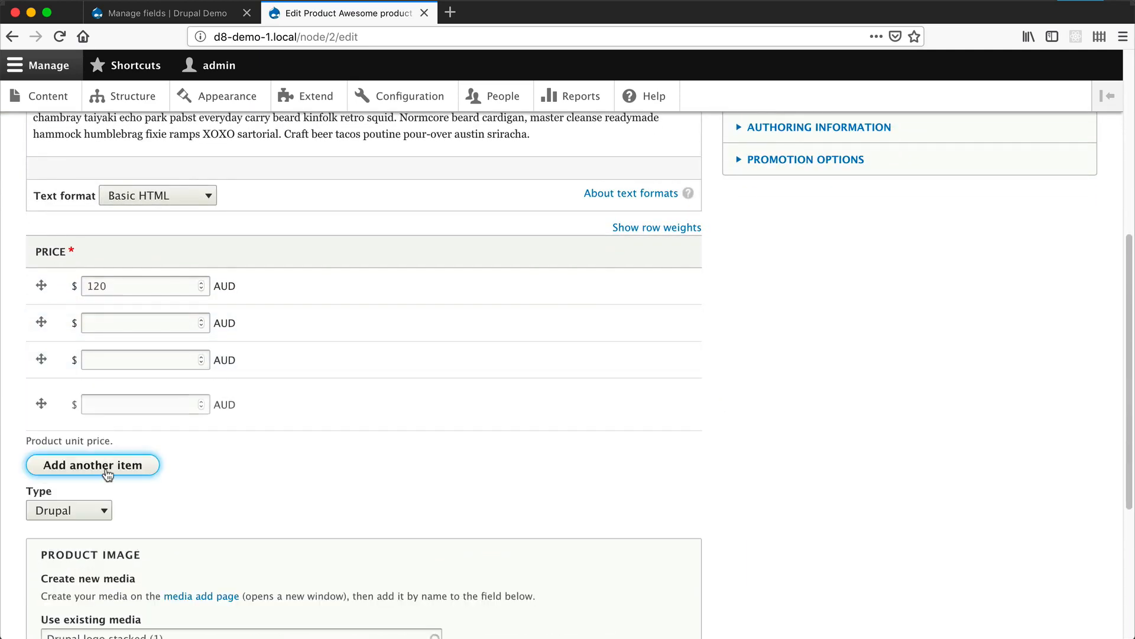
click(107, 466)
click(113, 499)
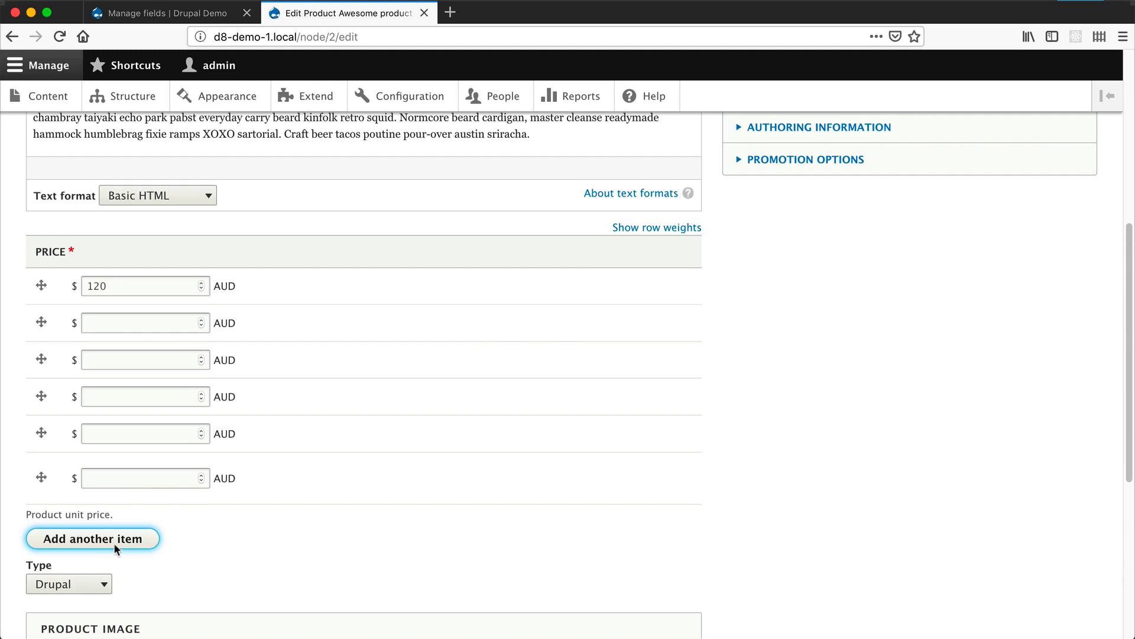
- Reopen the Price field's storage settings, restore its allowed number of values to Limited with 1, and save
click(224, 11)
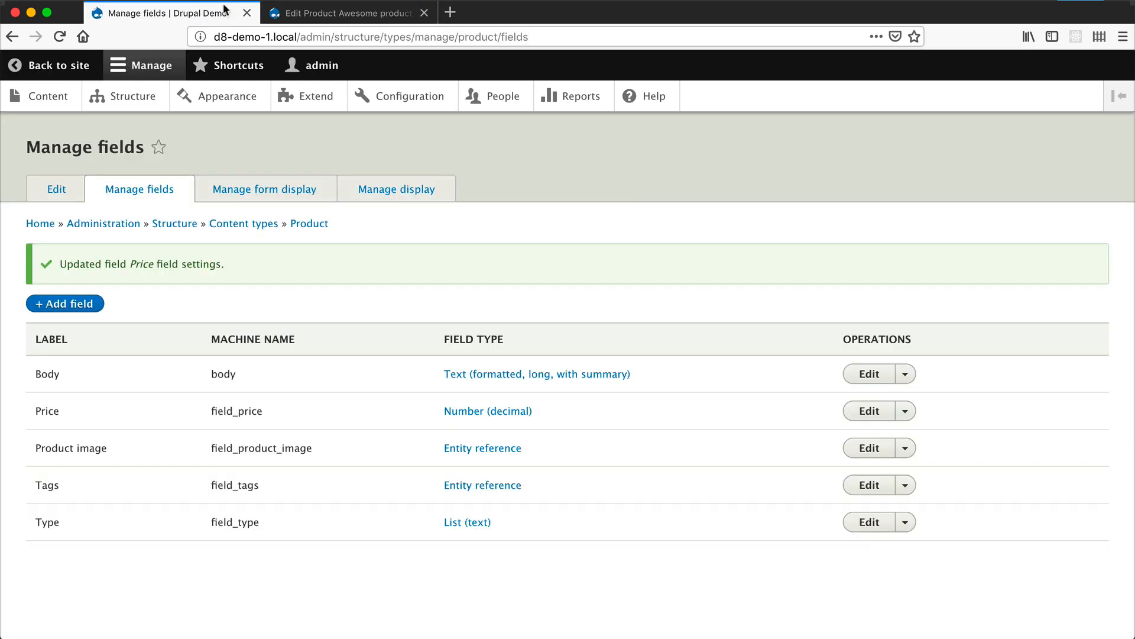
click(862, 412)
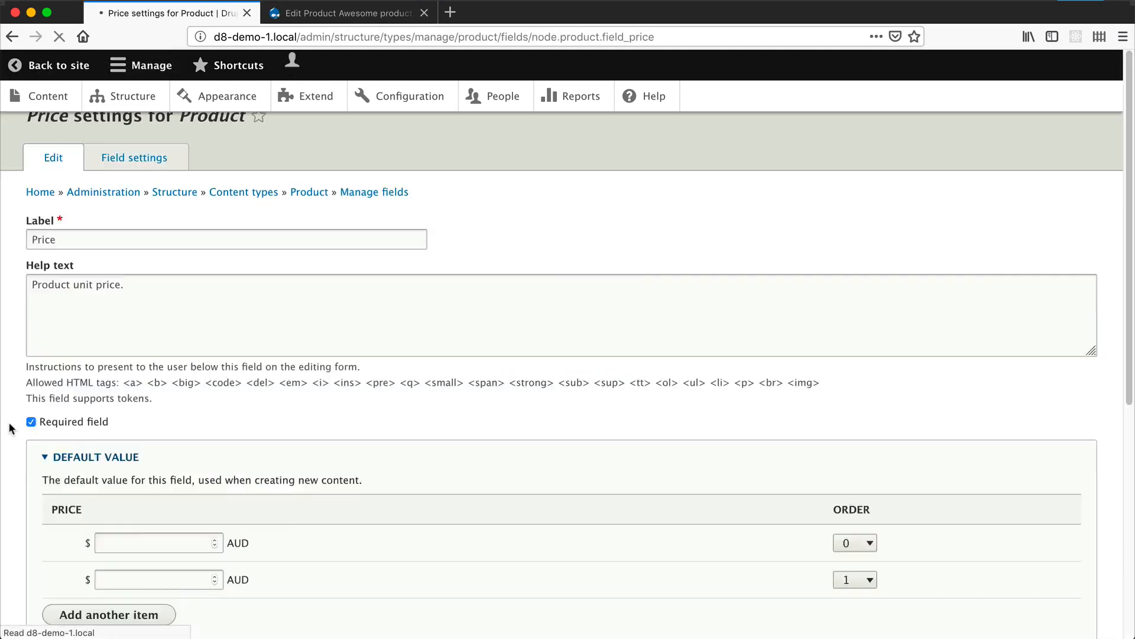
click(131, 175)
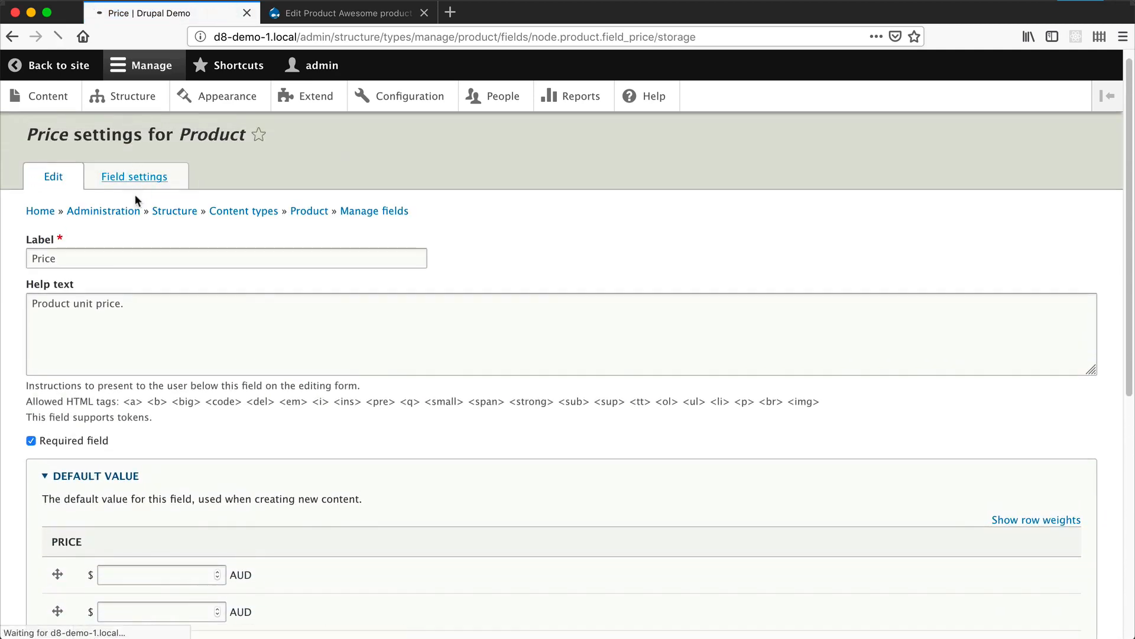
click(66, 485)
key(Return)
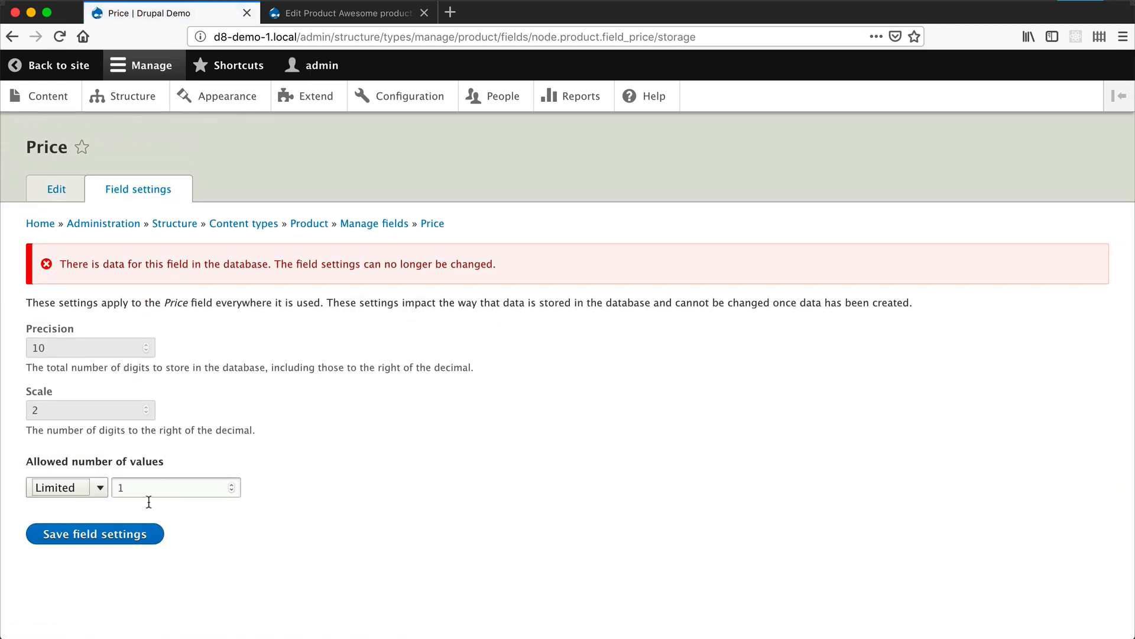
click(109, 533)
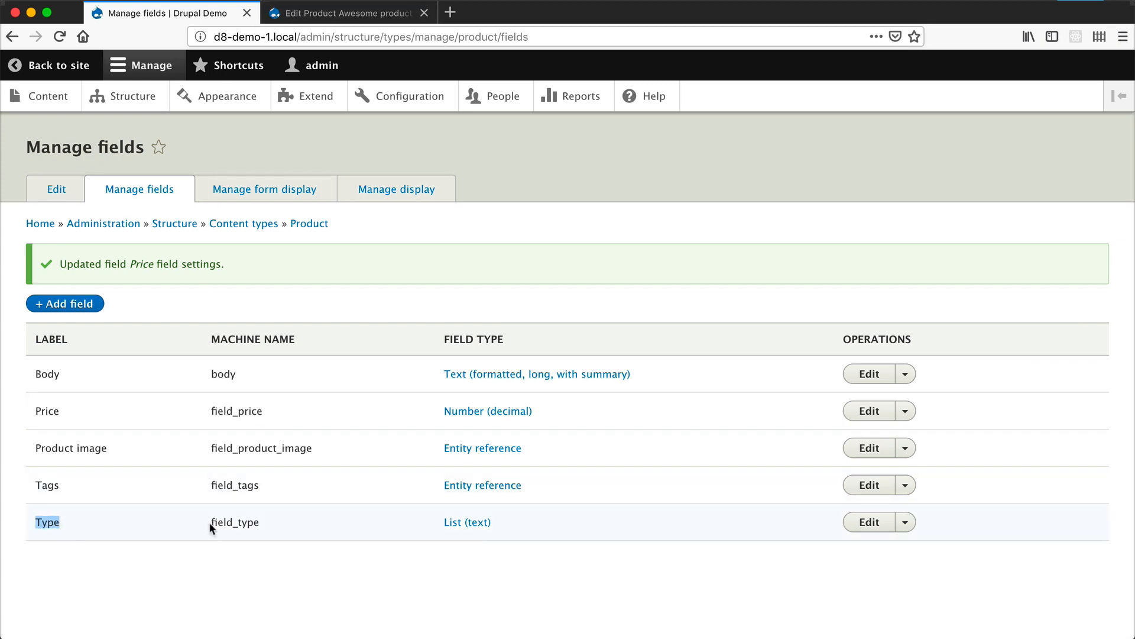
- Open the Type field's settings from Product's field list and try Drupal as its default value, reverting to None
click(868, 521)
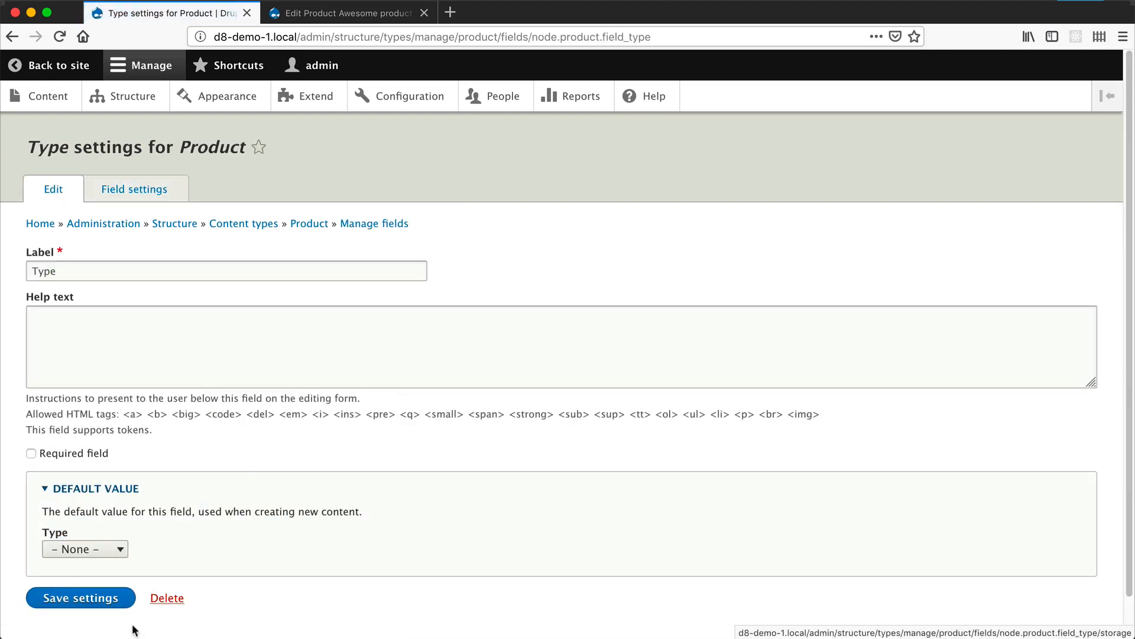
click(103, 551)
click(89, 560)
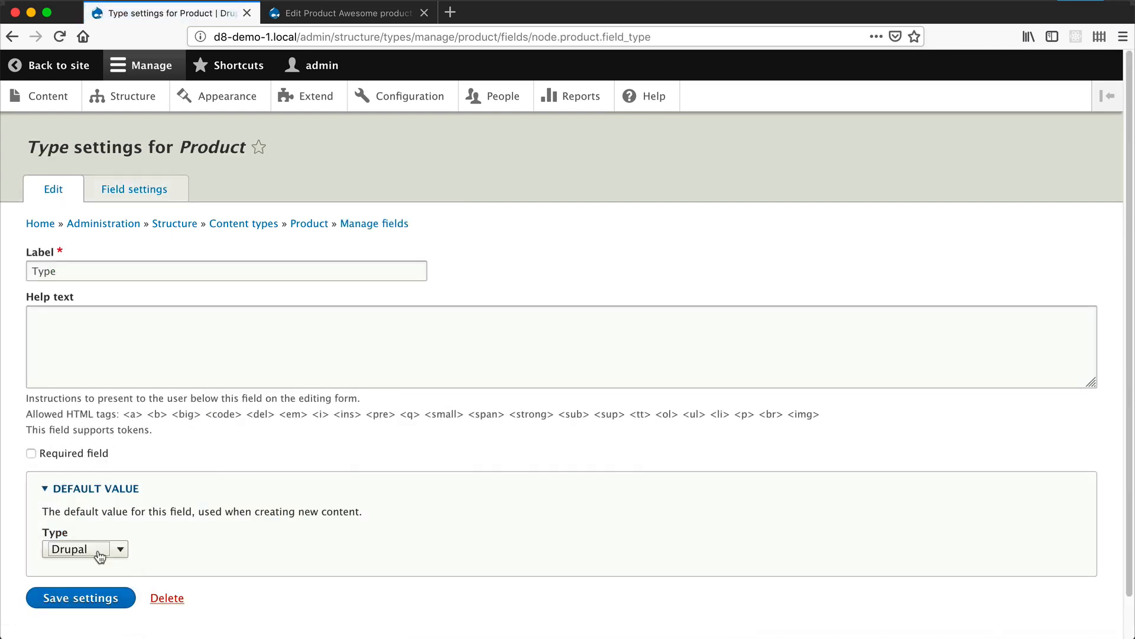
click(97, 547)
click(94, 536)
- Set the Type field's allowed number of values to Unlimited in its storage settings and save
click(136, 187)
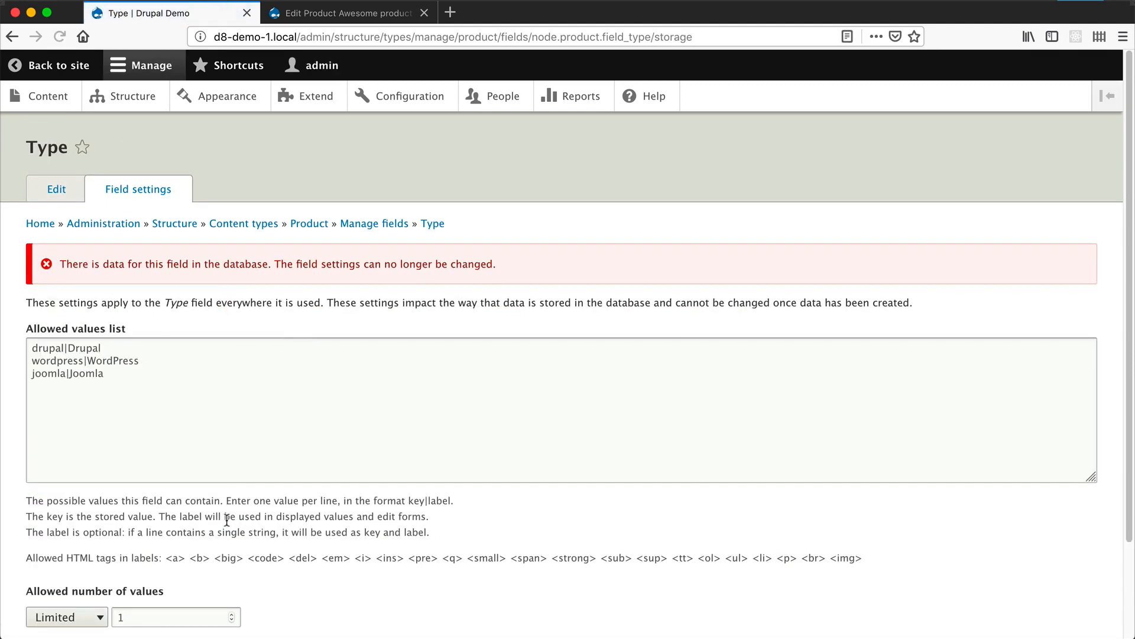
scroll(60, 523, down, 3)
click(64, 510)
click(74, 521)
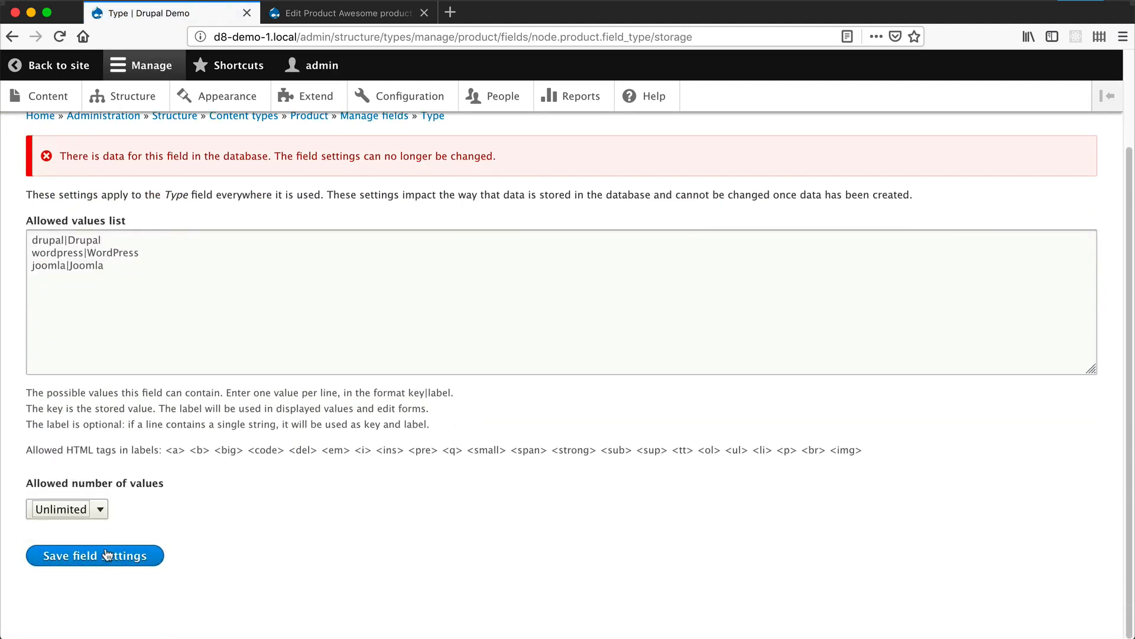
click(106, 555)
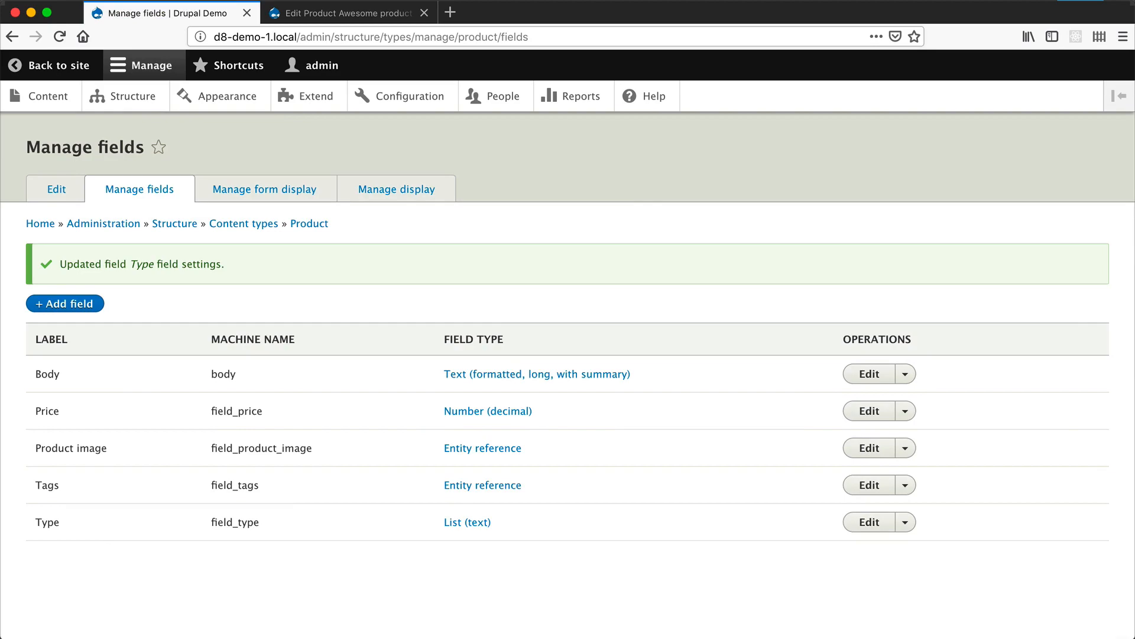
- Reload the Awesome product edit form and examine how its Type field is presented
click(314, 8)
click(320, 35)
key(Return)
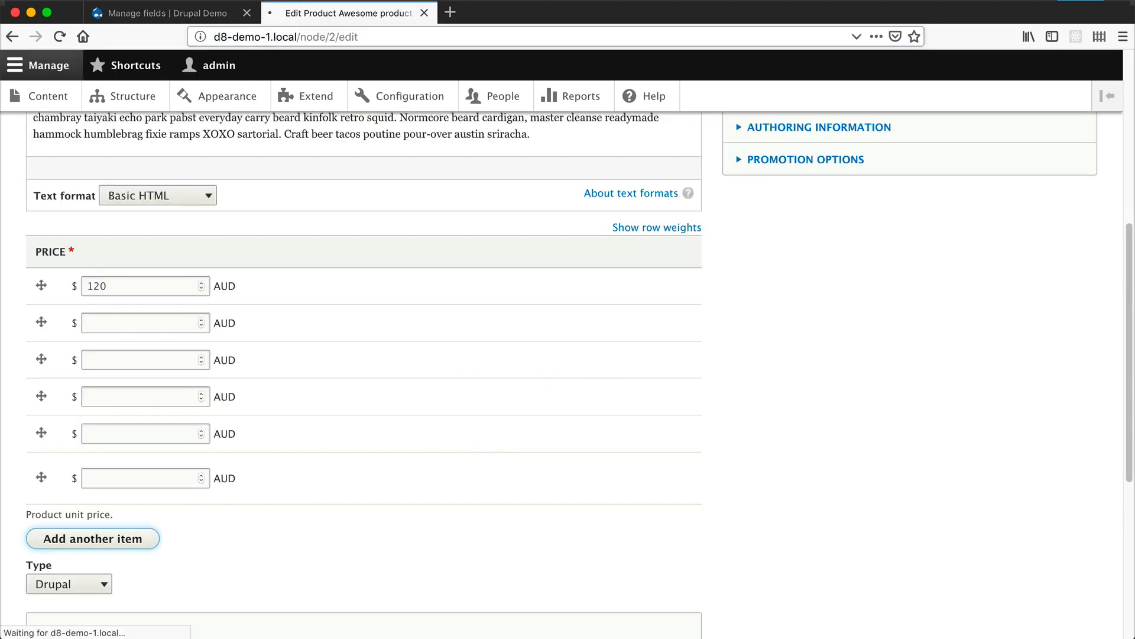
scroll(296, 345, down, 6)
scroll(299, 347, down, 1)
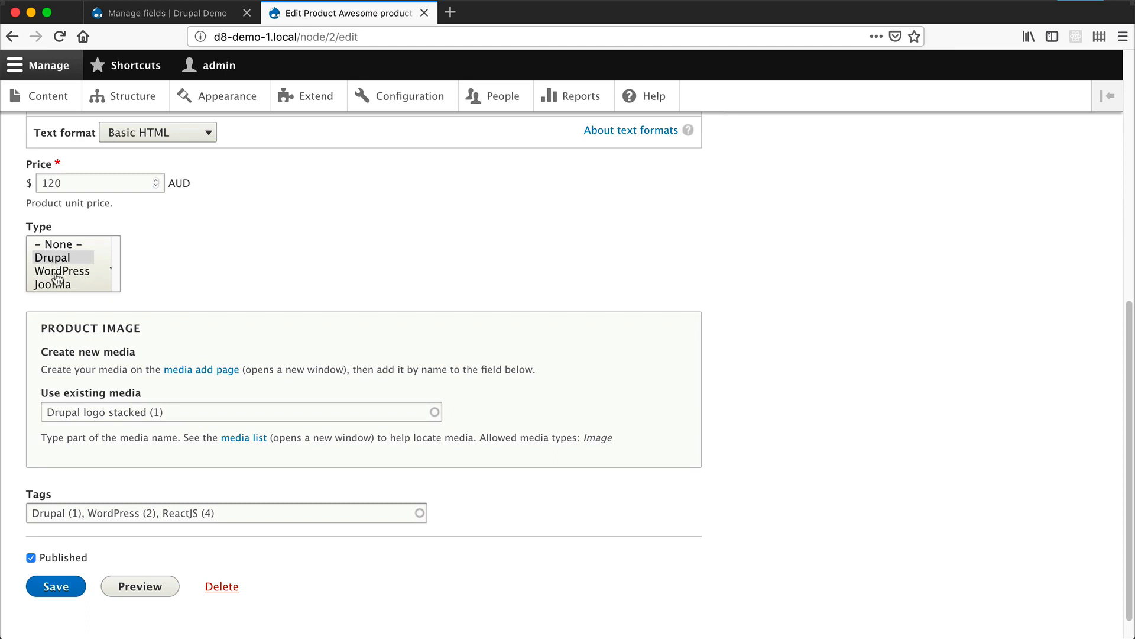
- Try selecting Drupal, WordPress and Joomla together in the product's Type list, then leave only Drupal selected
click(56, 273)
super+click(57, 259)
super+click(58, 284)
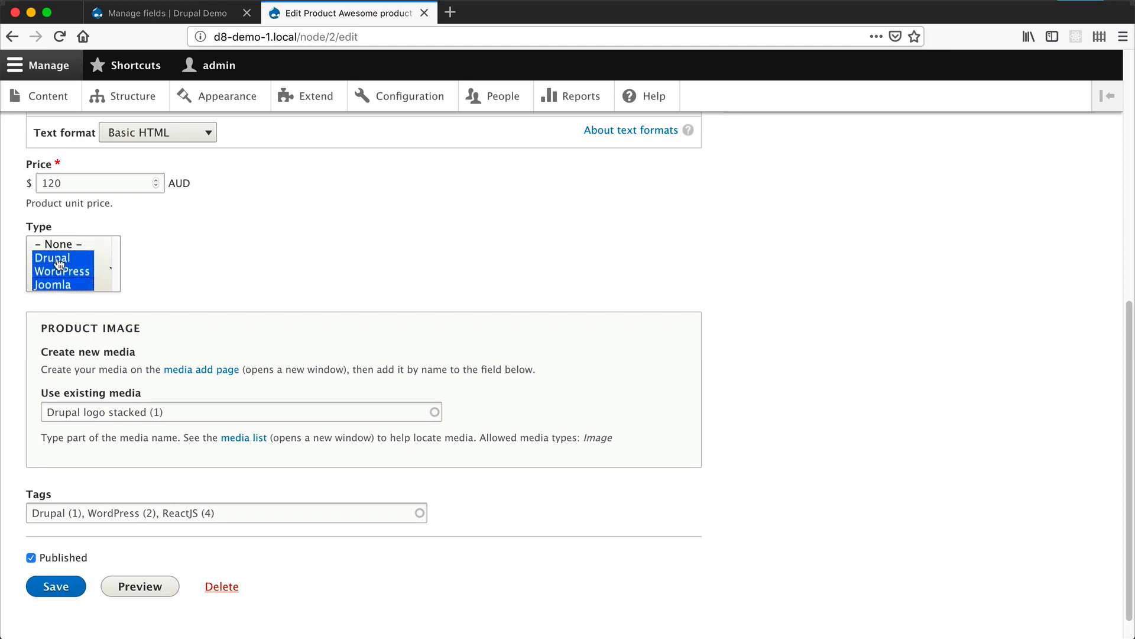
click(58, 246)
click(60, 260)
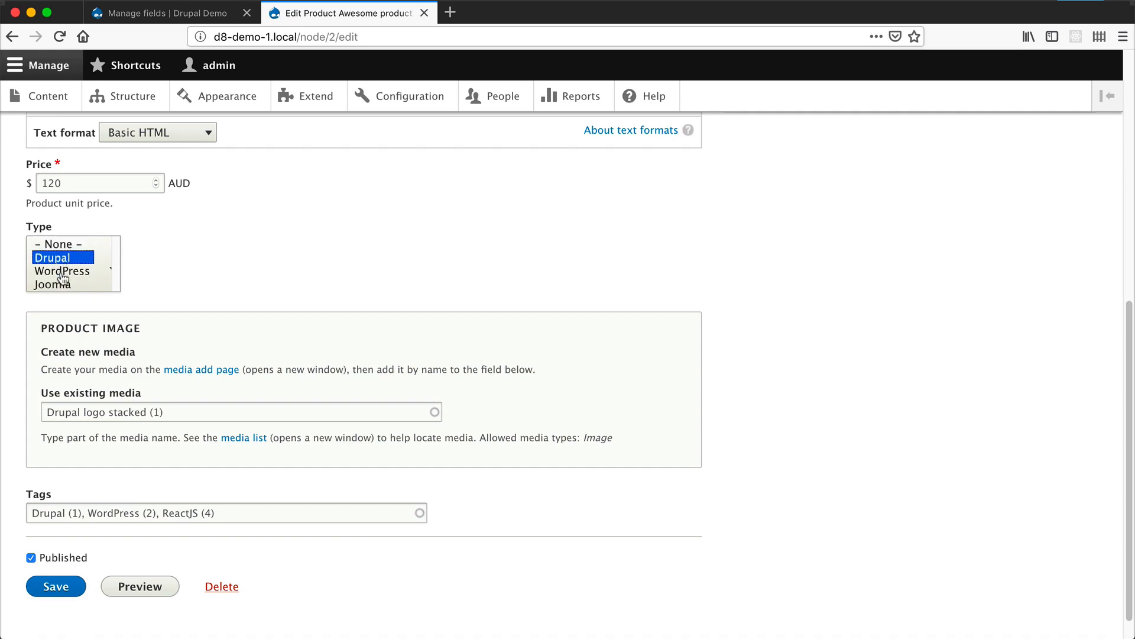
- Change the Type field's widget to Check boxes/radio buttons in Product's form display and save
click(166, 13)
click(263, 194)
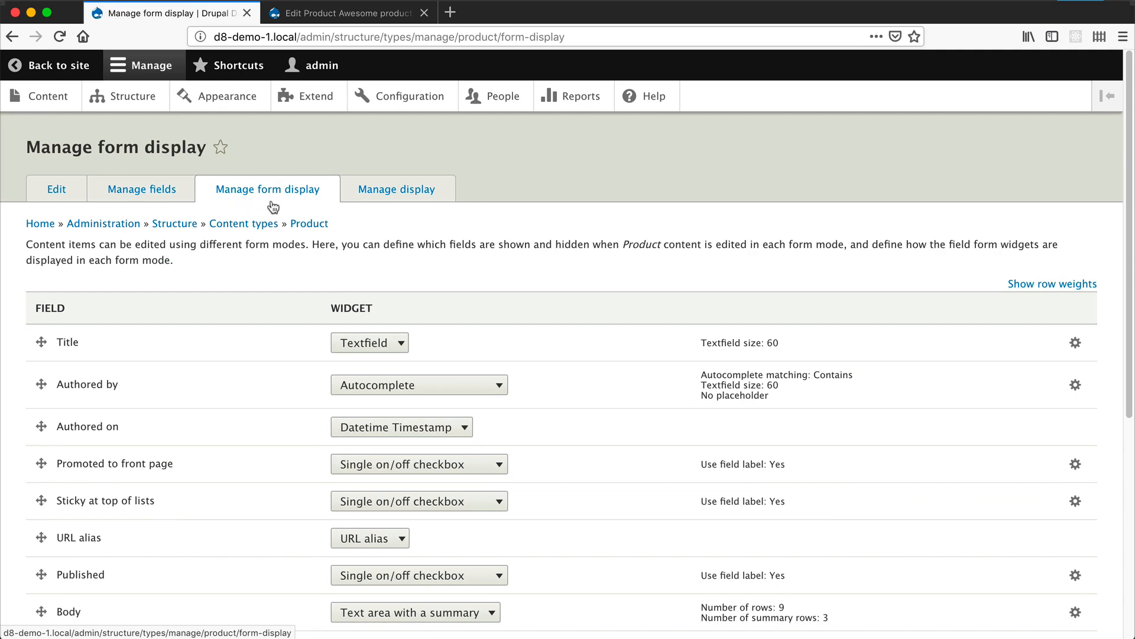
scroll(261, 274, down, 5)
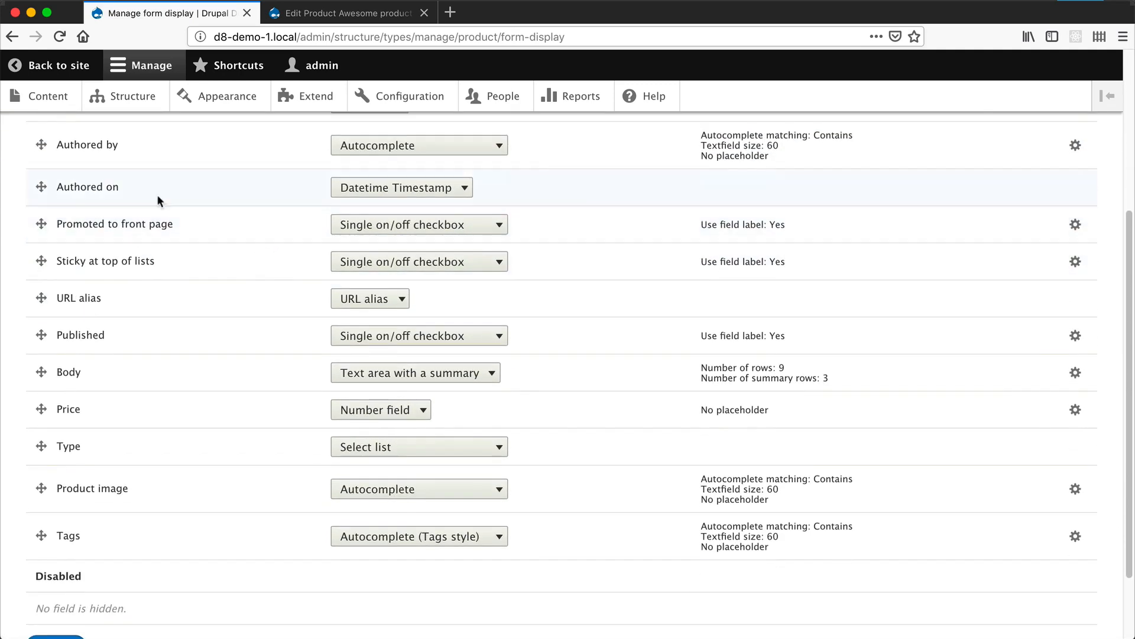
click(374, 451)
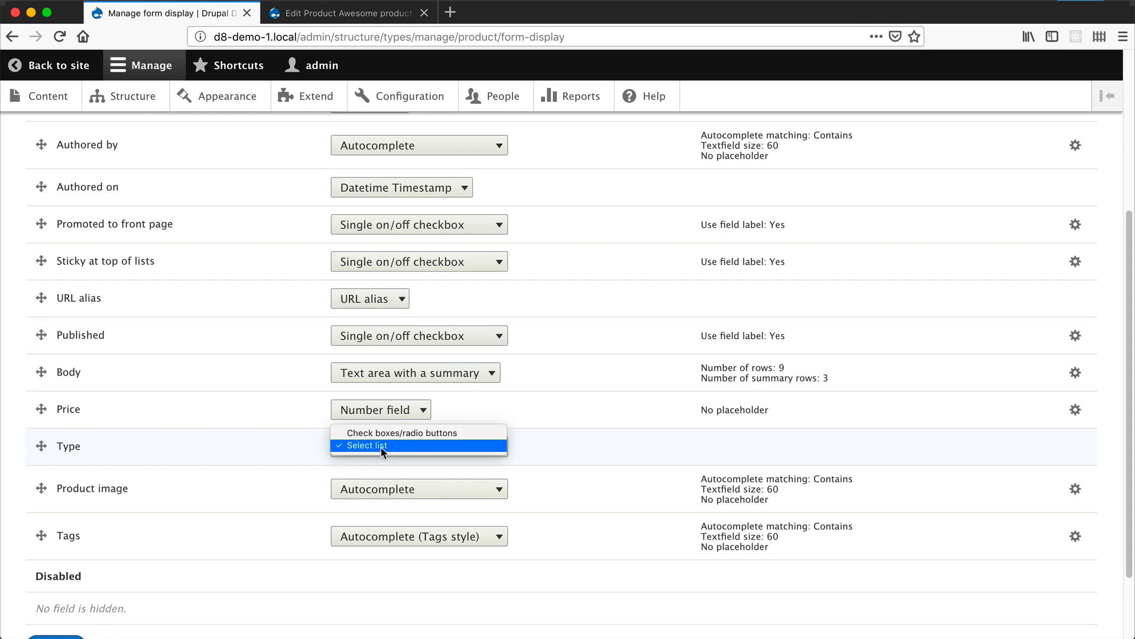
click(434, 432)
scroll(342, 458, down, 2)
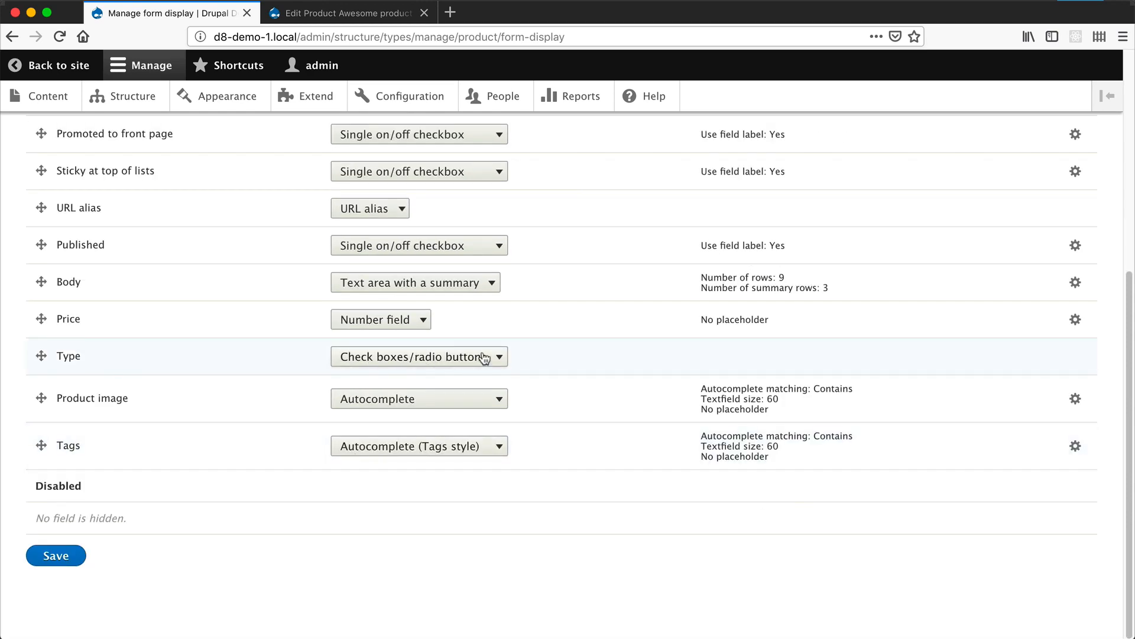
click(83, 563)
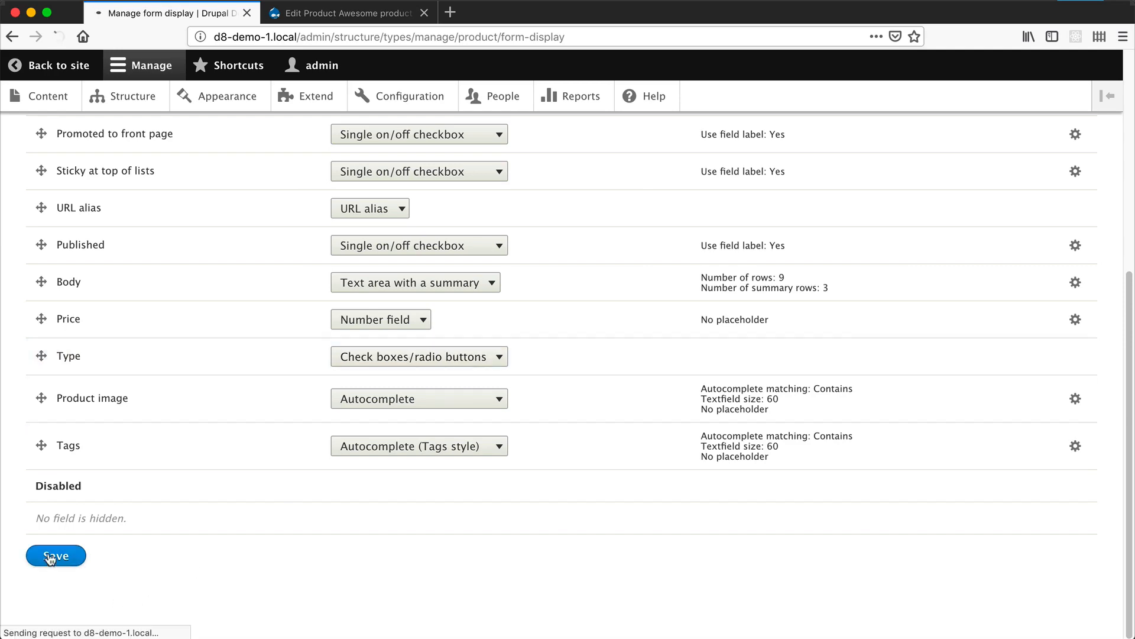
scroll(534, 424, down, 5)
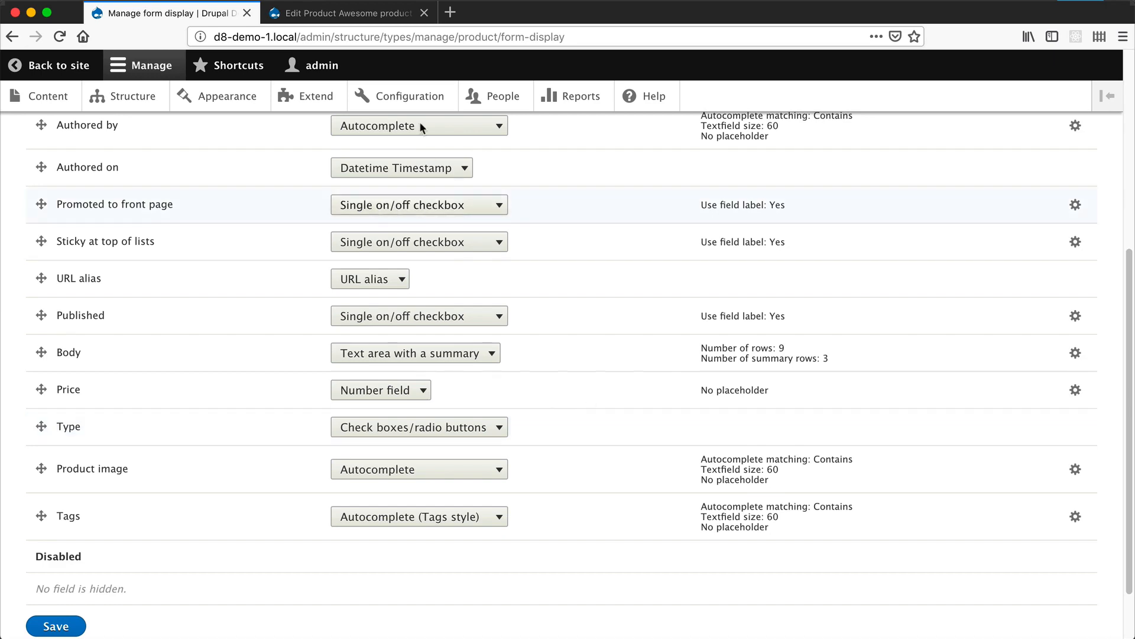
- Reopen the Type field's storage settings from Product's field list and check its allowed number of values
scroll(175, 271, up, 2)
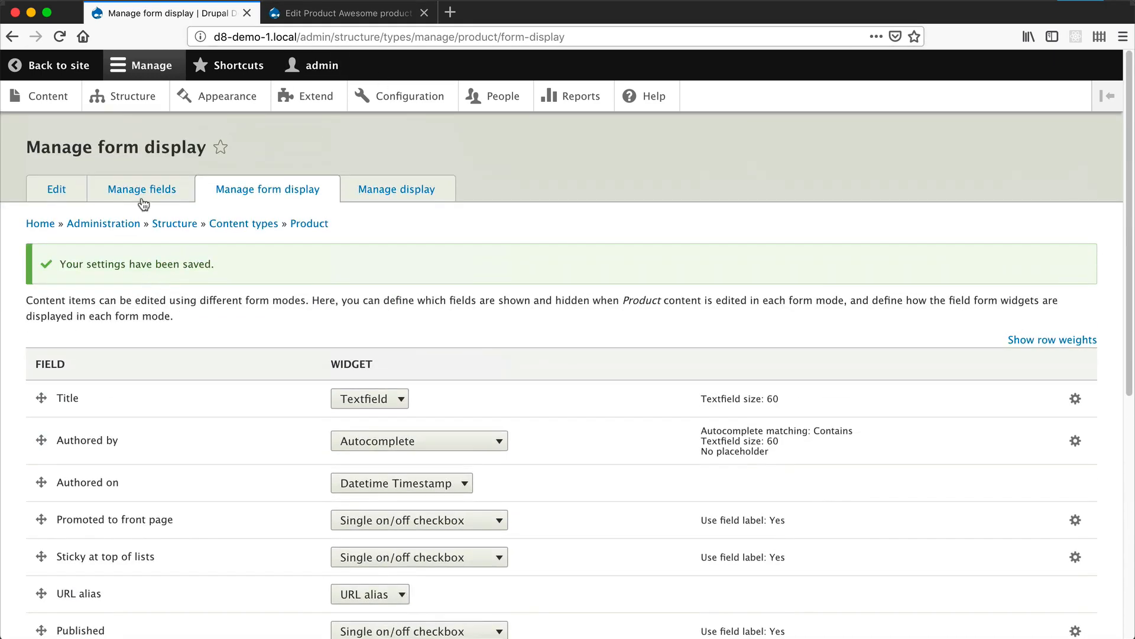
click(161, 191)
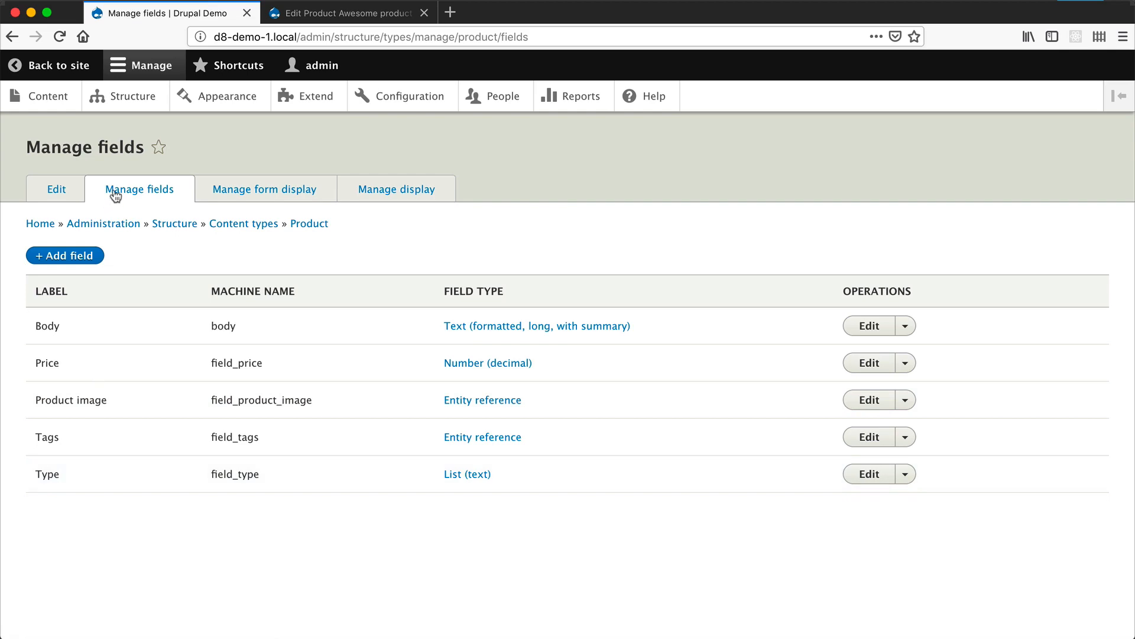
click(865, 473)
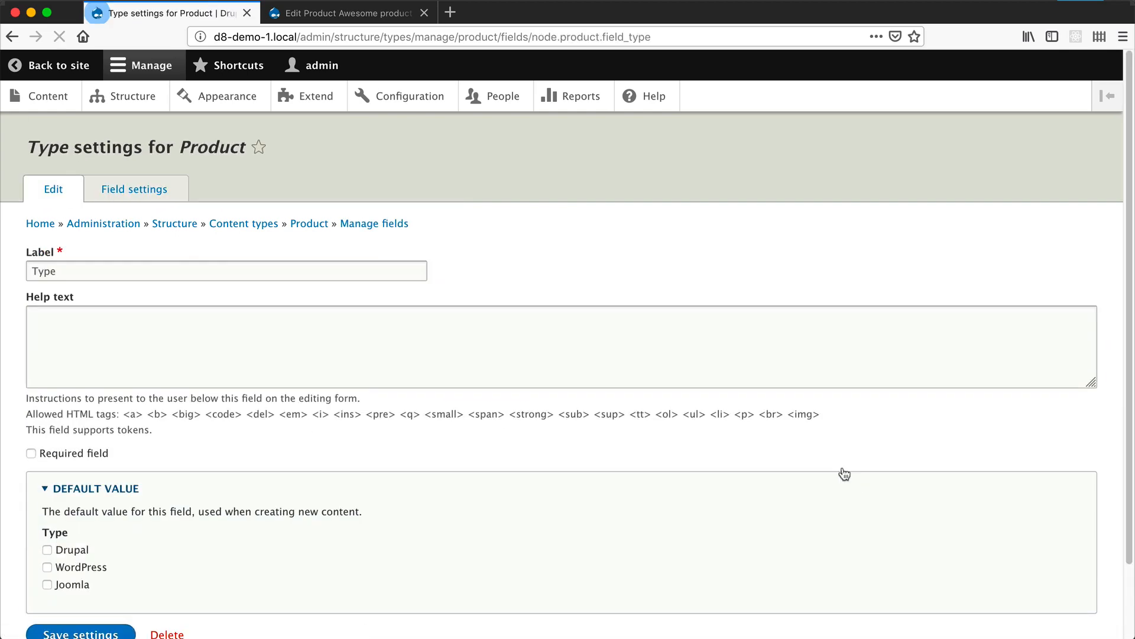
click(121, 190)
scroll(112, 458, down, 3)
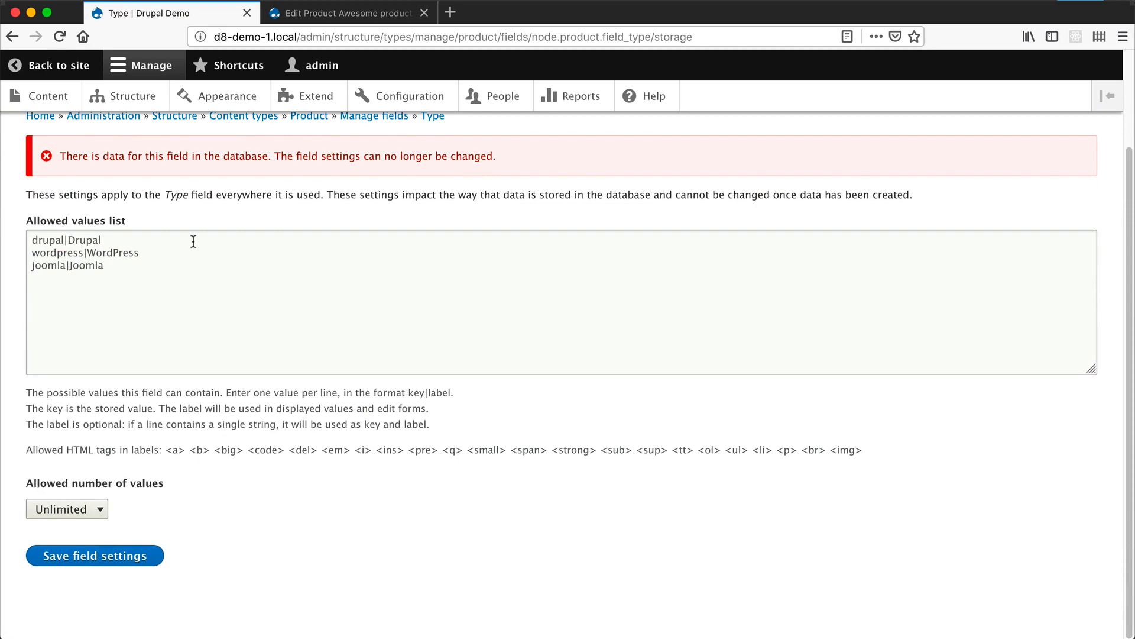
- Reload the Awesome product edit form and tick WordPress alongside Drupal under Type
click(319, 13)
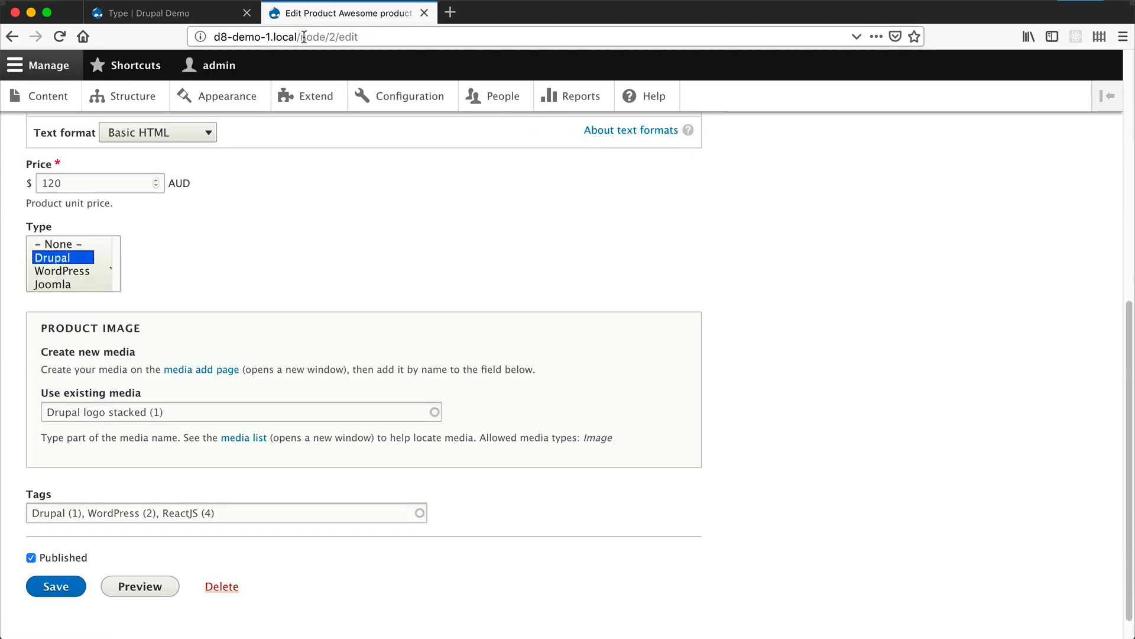
click(304, 37)
key(Return)
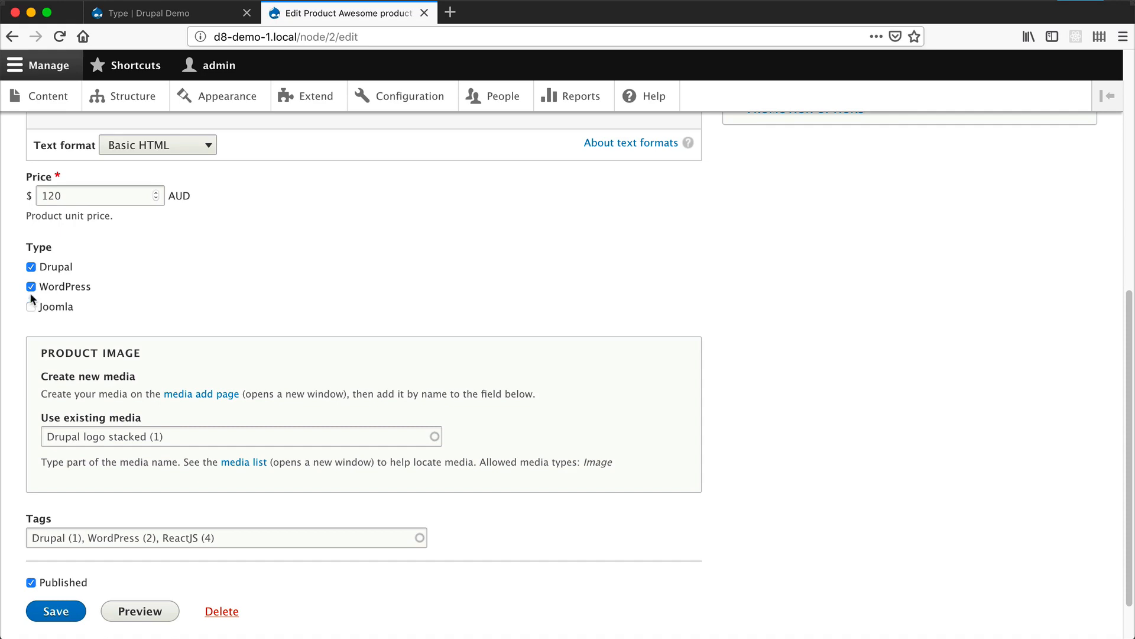
- Limit the Type field's allowed number of values to 1 and save the field settings
click(148, 13)
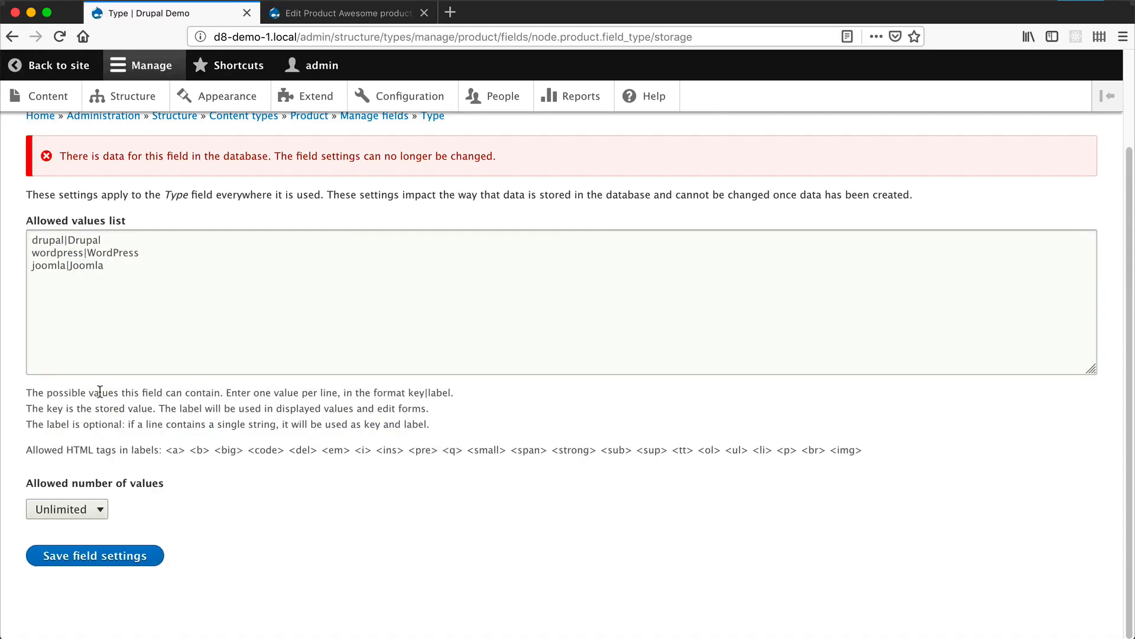
click(84, 510)
click(84, 495)
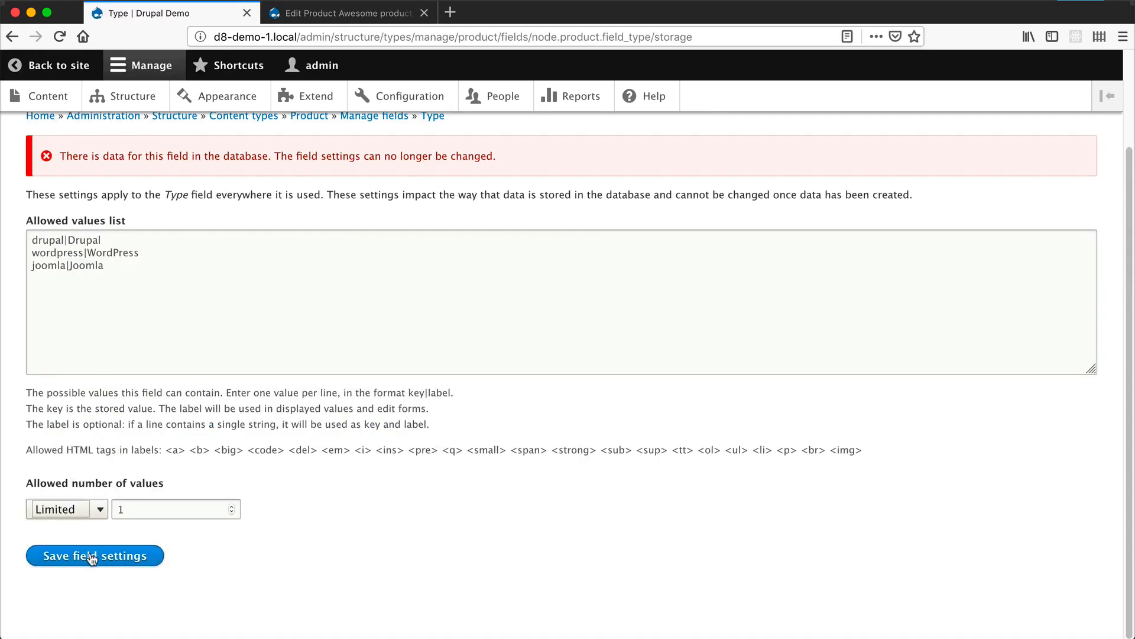
click(92, 556)
- Reload the Awesome product edit form and choose WordPress as its Type
click(313, 13)
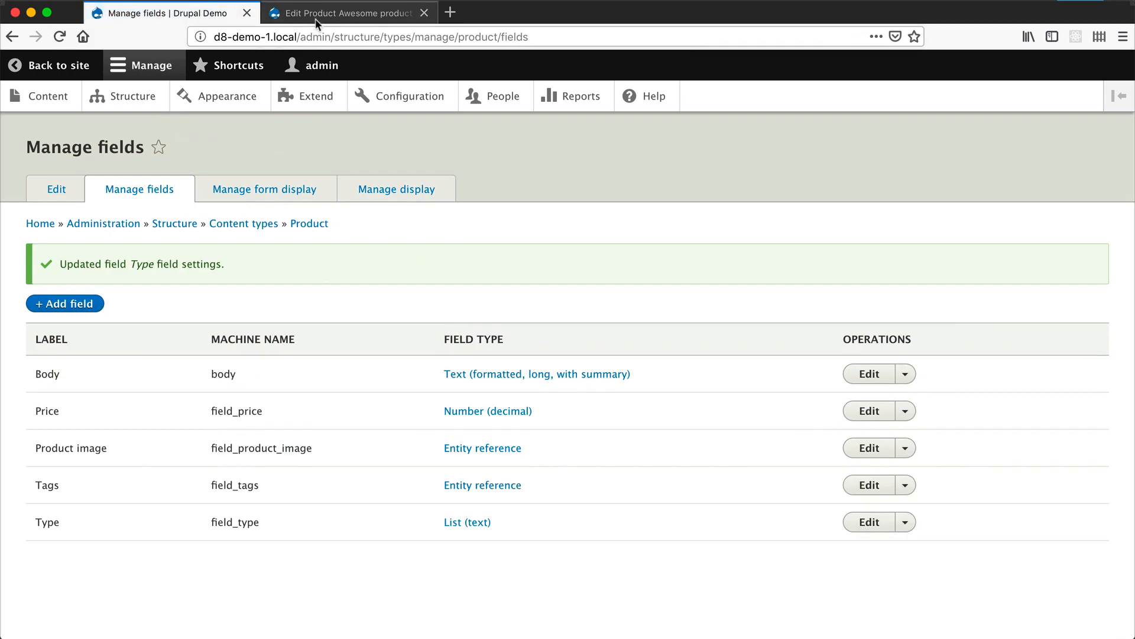
click(312, 37)
key(Return)
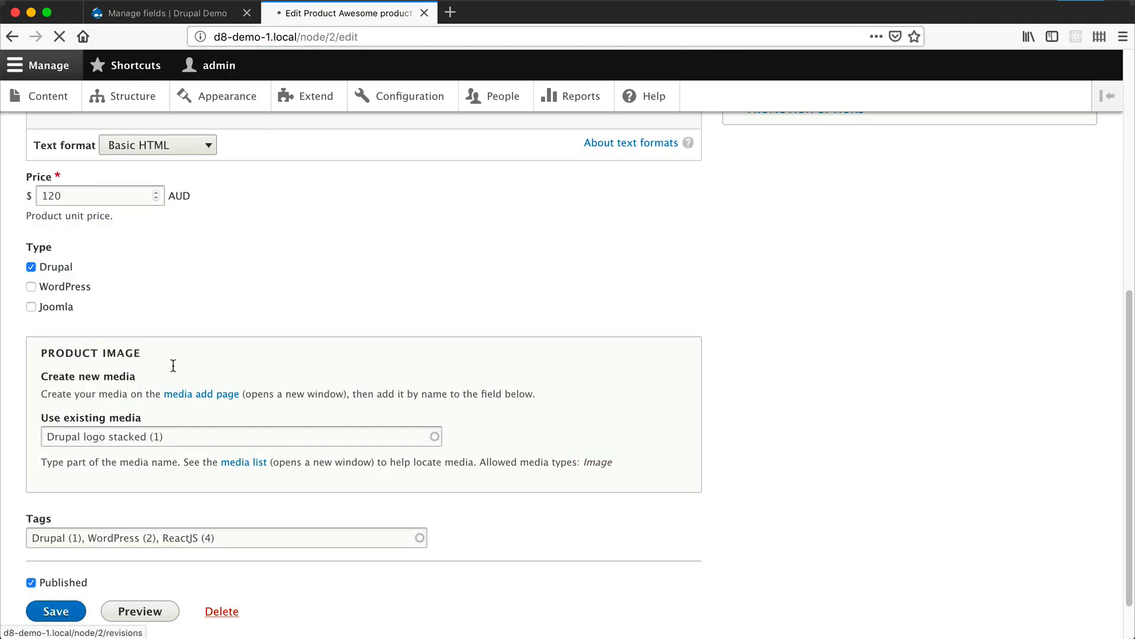
scroll(158, 394, down, 6)
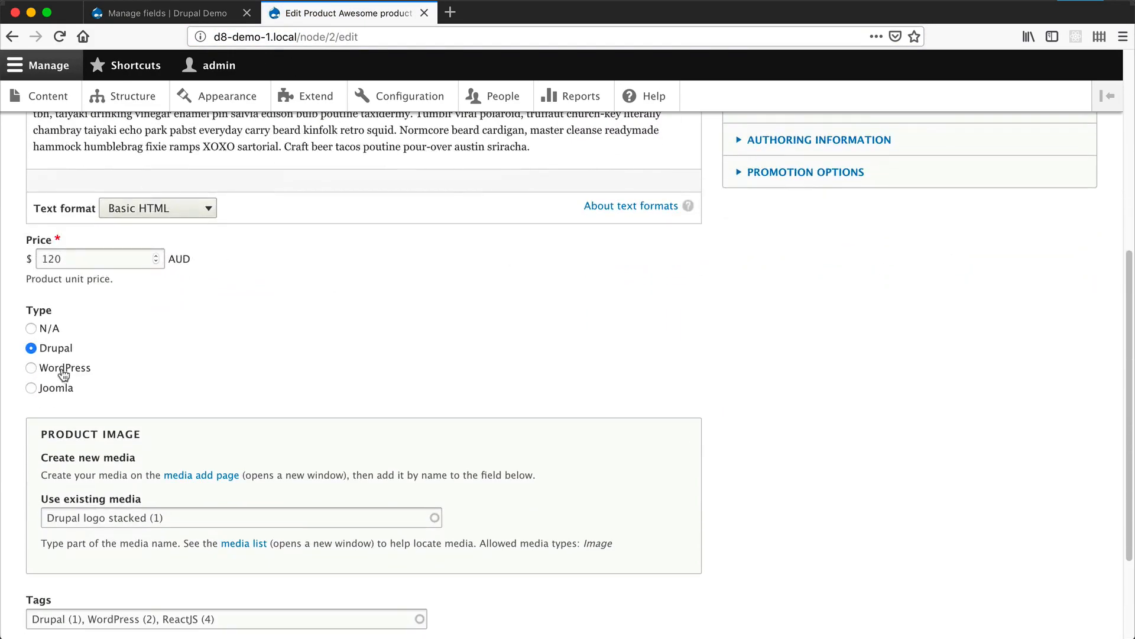
click(64, 373)
- Open the Type field's storage settings from Product's field list and check its allowed number of values
click(181, 12)
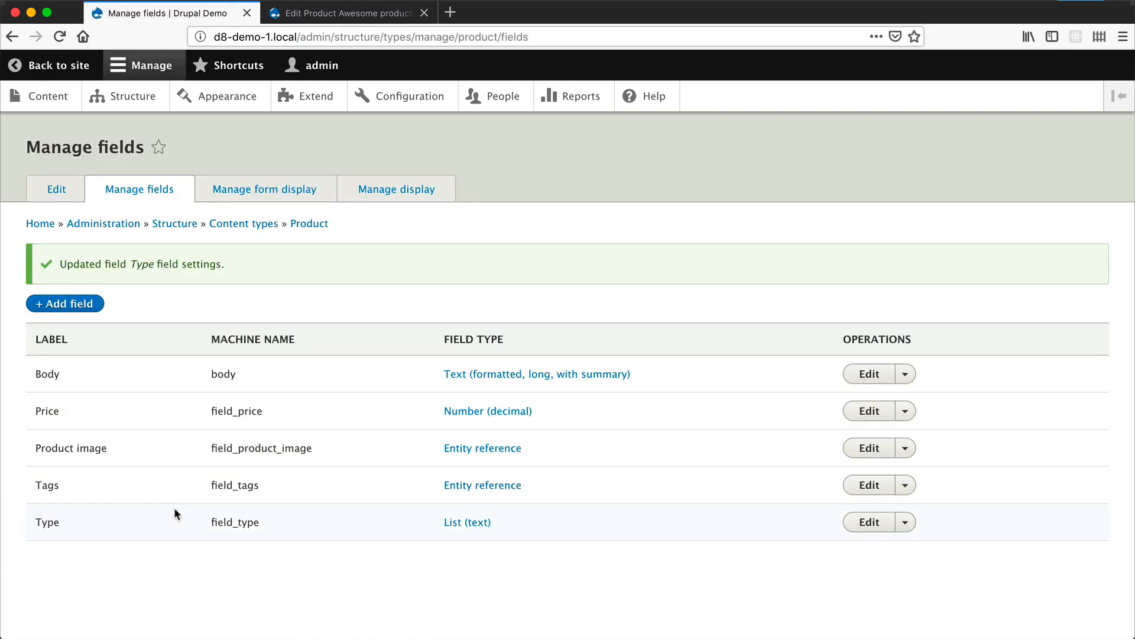
click(868, 522)
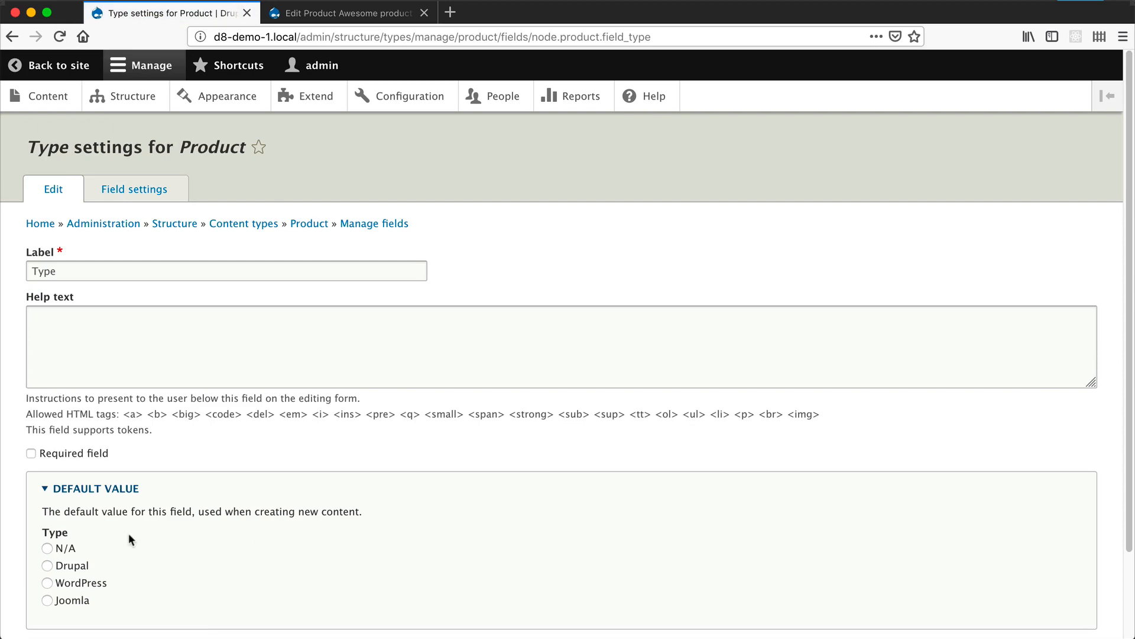
click(109, 190)
scroll(174, 511, down, 2)
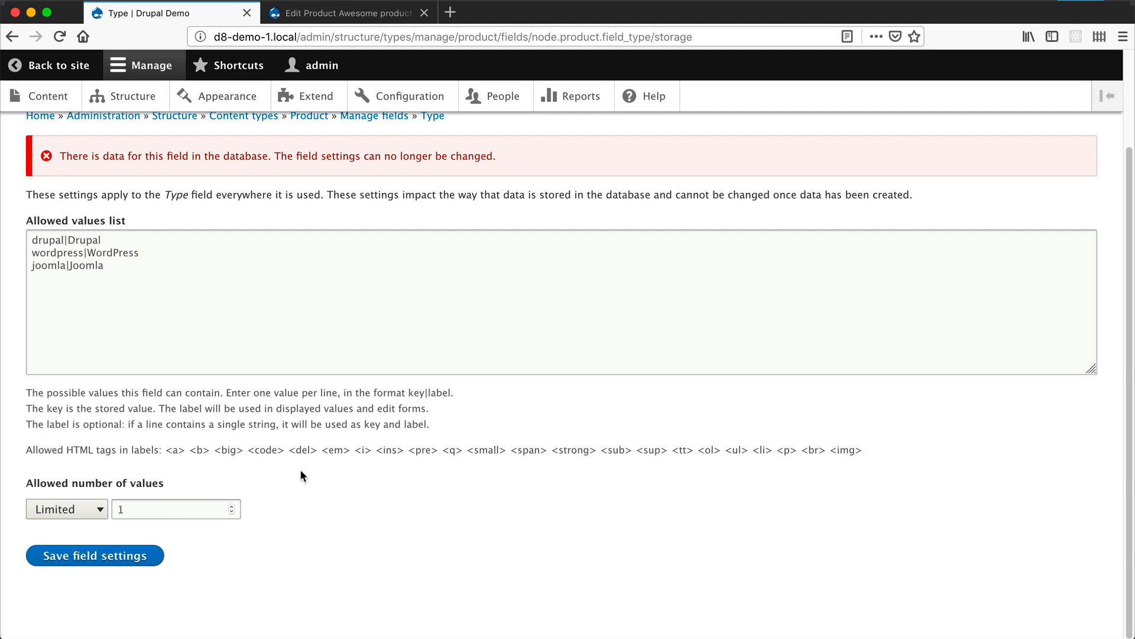
- Return to Product's configuration and check the Type field's widget in the form display
click(12, 38)
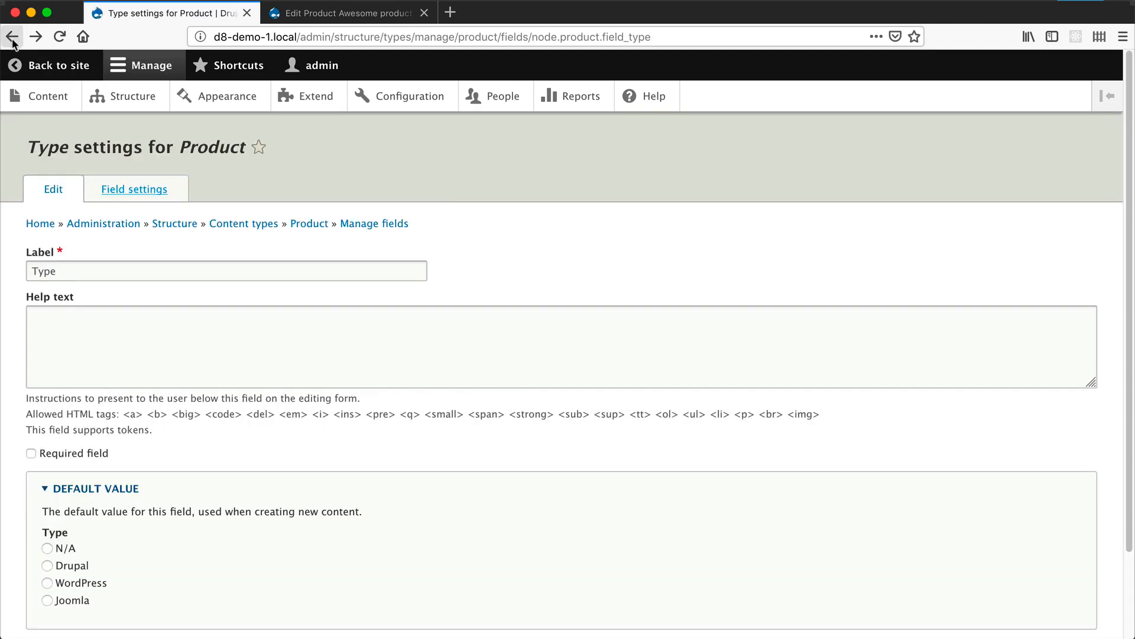
click(12, 39)
click(254, 189)
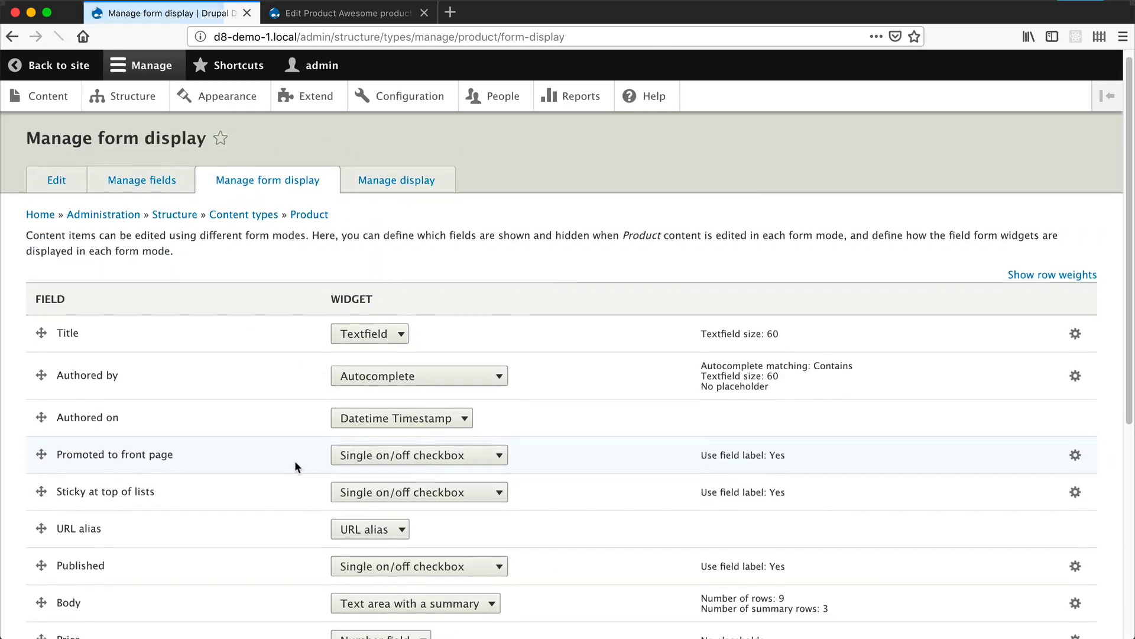
scroll(414, 450, down, 5)
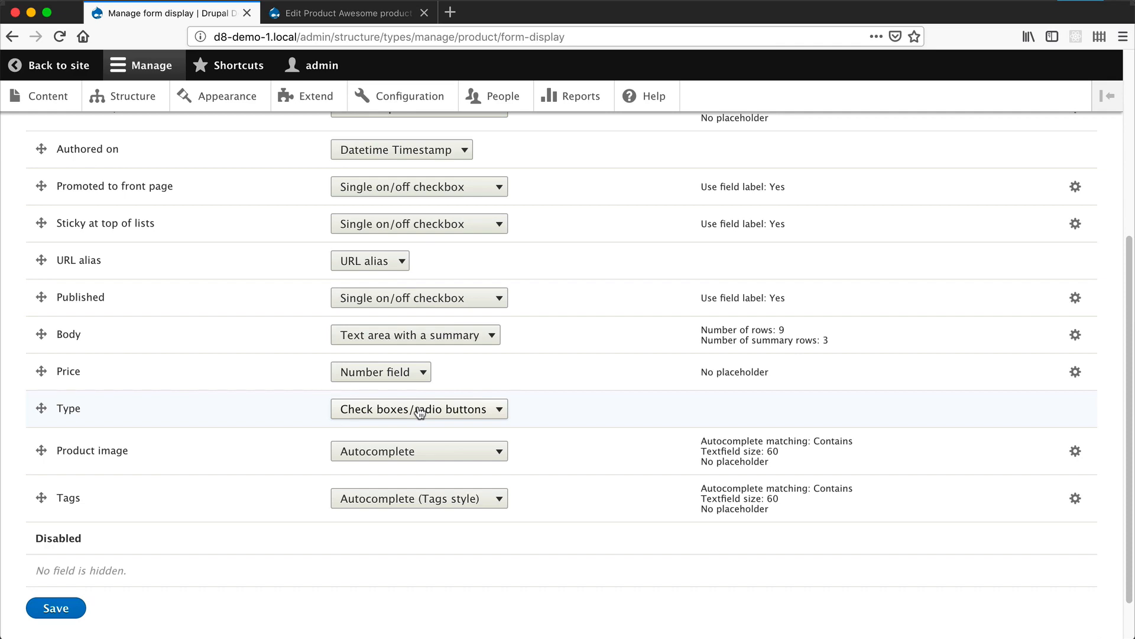
scroll(405, 408, up, 5)
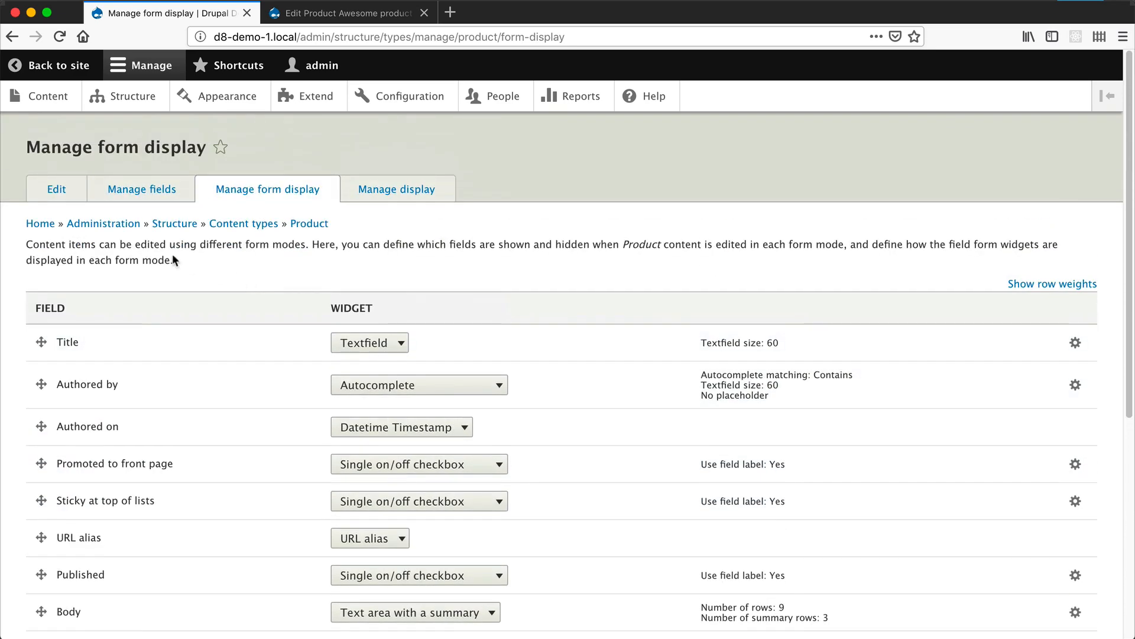
- Reopen the Type field's storage settings and examine its allowed values list and the notice about existing data
click(143, 193)
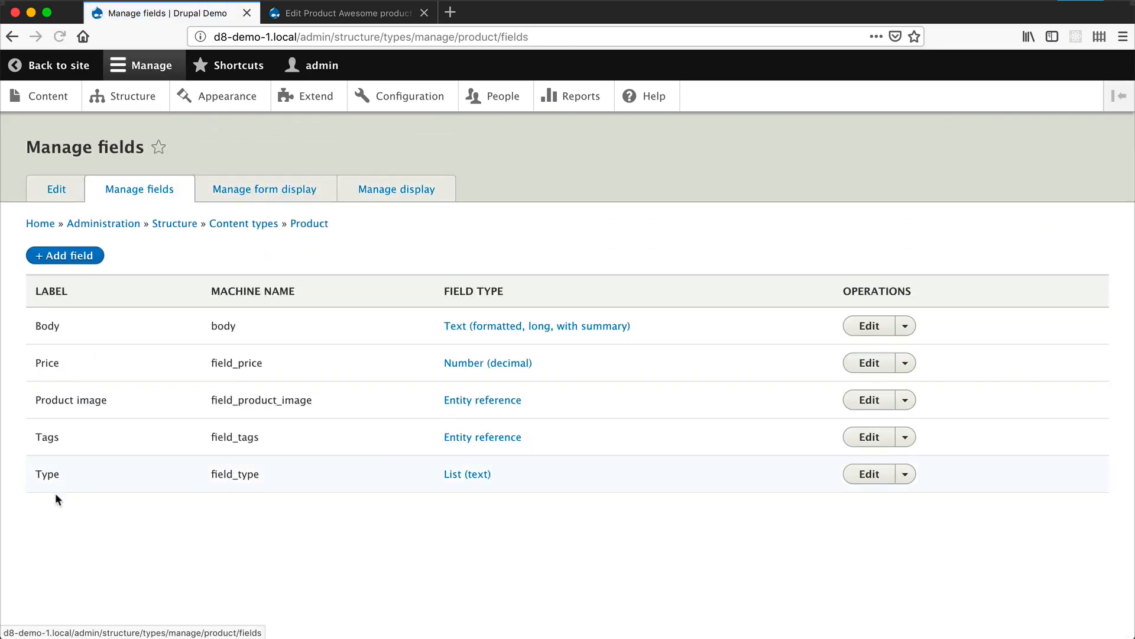
click(879, 475)
click(118, 187)
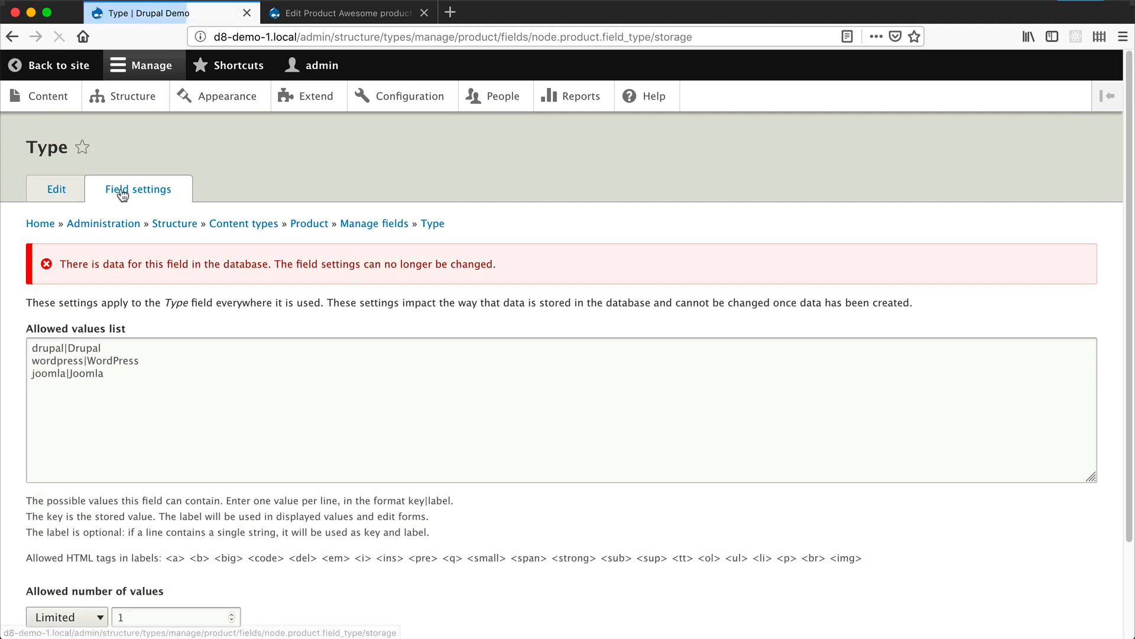
drag(128, 380, 30, 342)
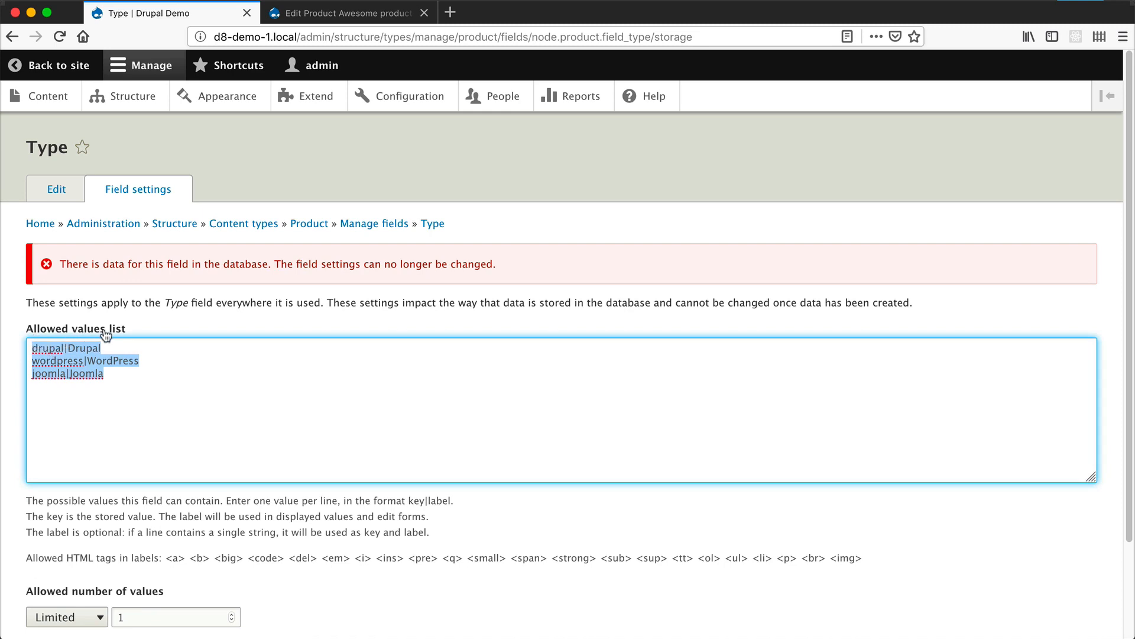
scroll(296, 355, down, 1)
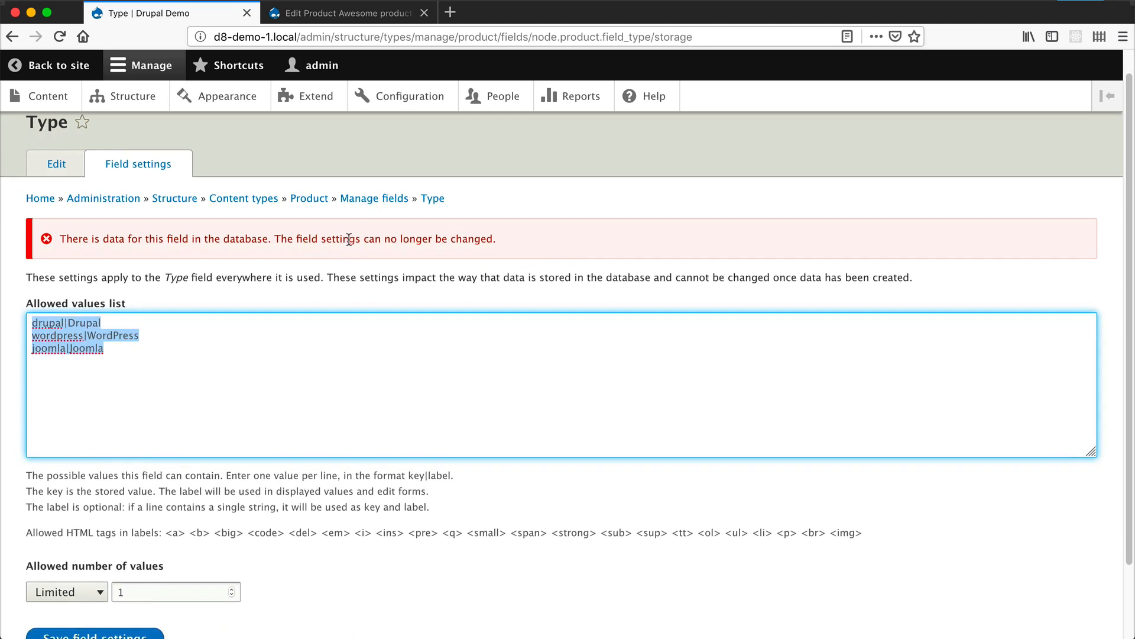
click(541, 254)
triple_click(34, 238)
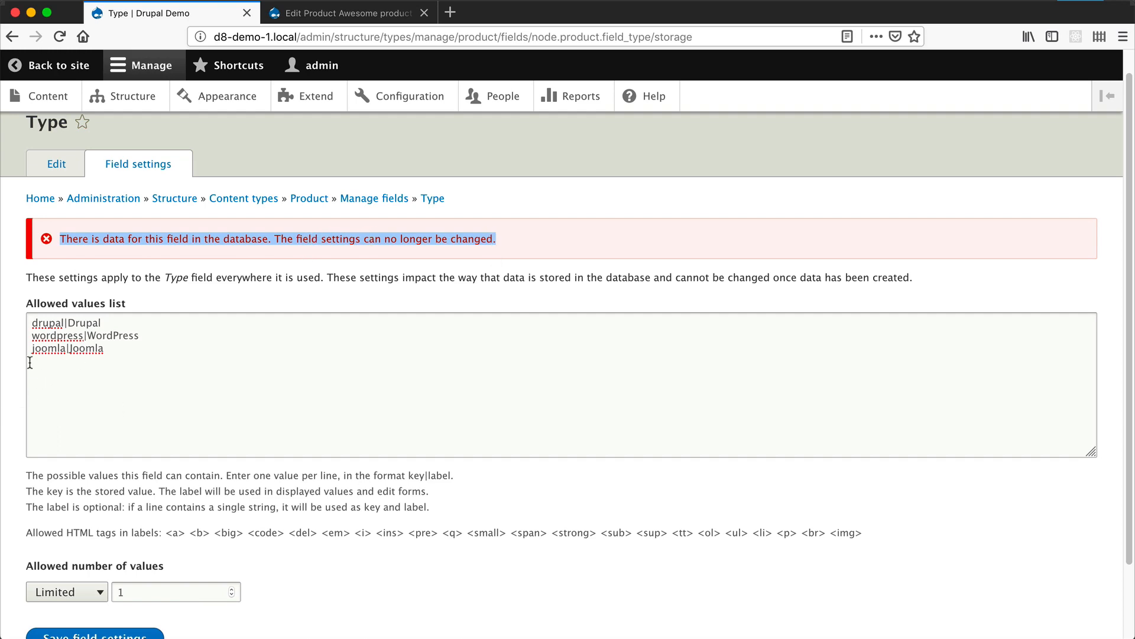
- Save Awesome product with WordPress as its Type, and reopen its edit form at the Type options
click(385, 13)
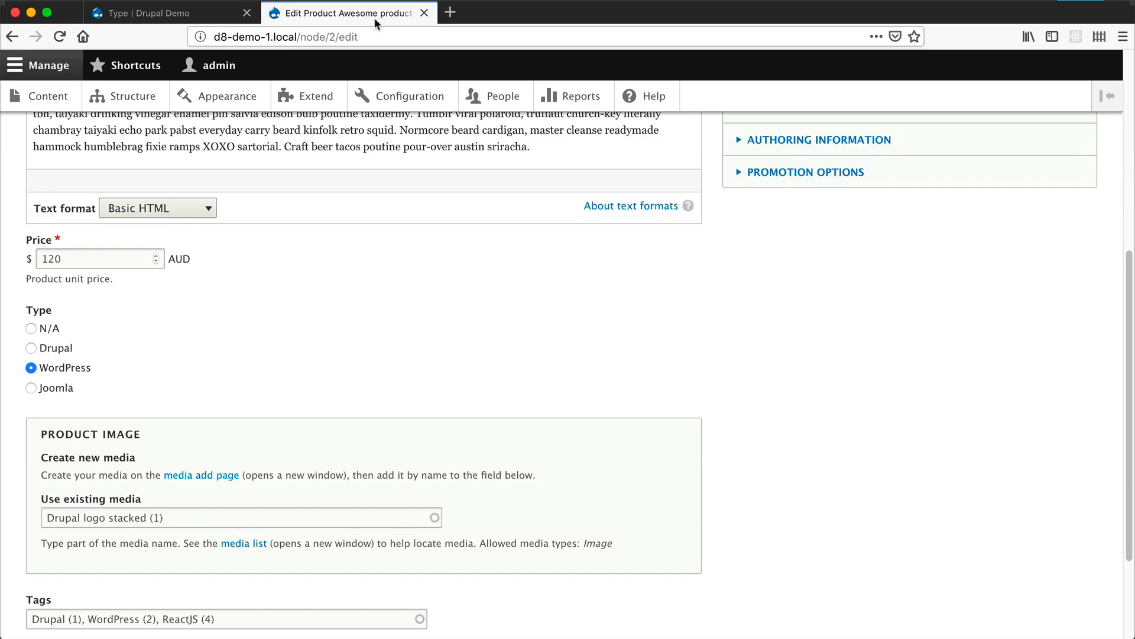
scroll(139, 400, down, 3)
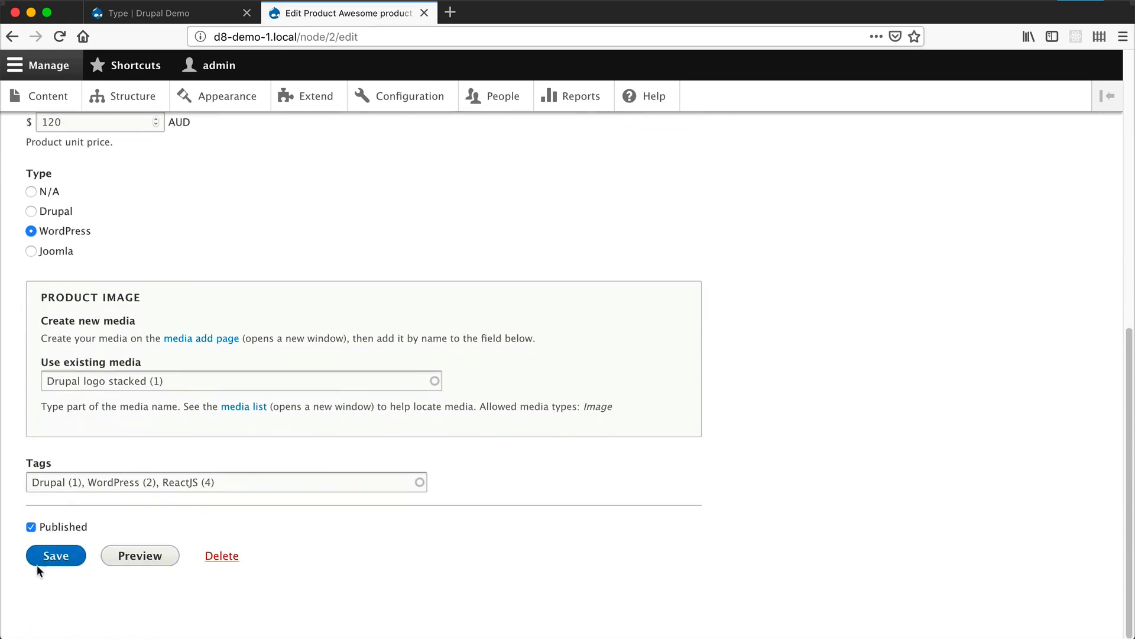
click(58, 555)
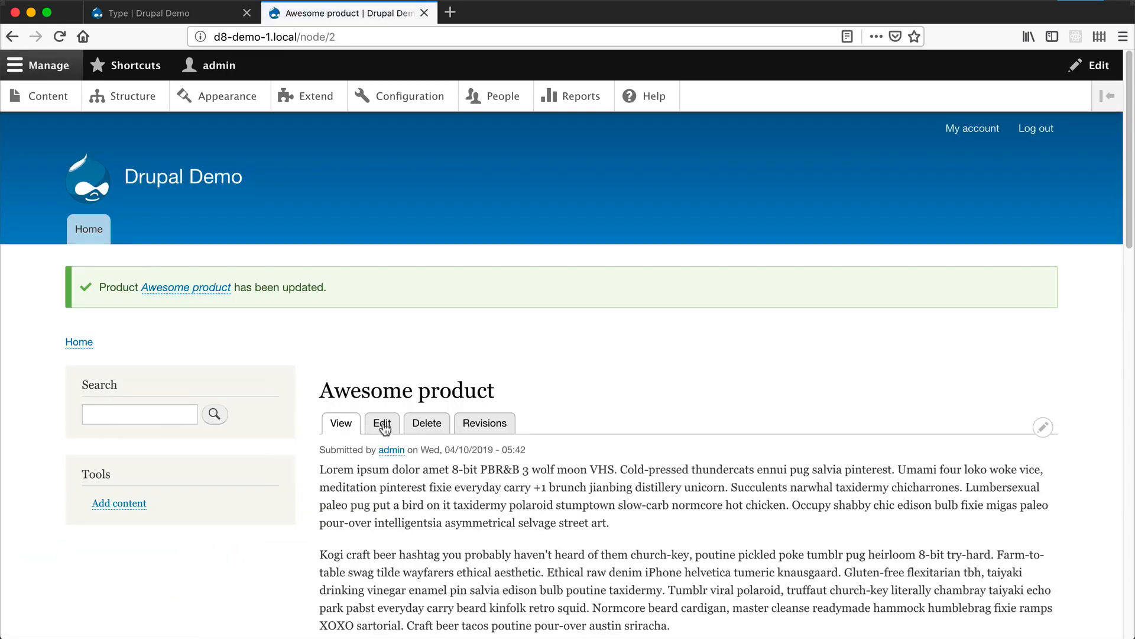
click(382, 422)
scroll(378, 464, down, 10)
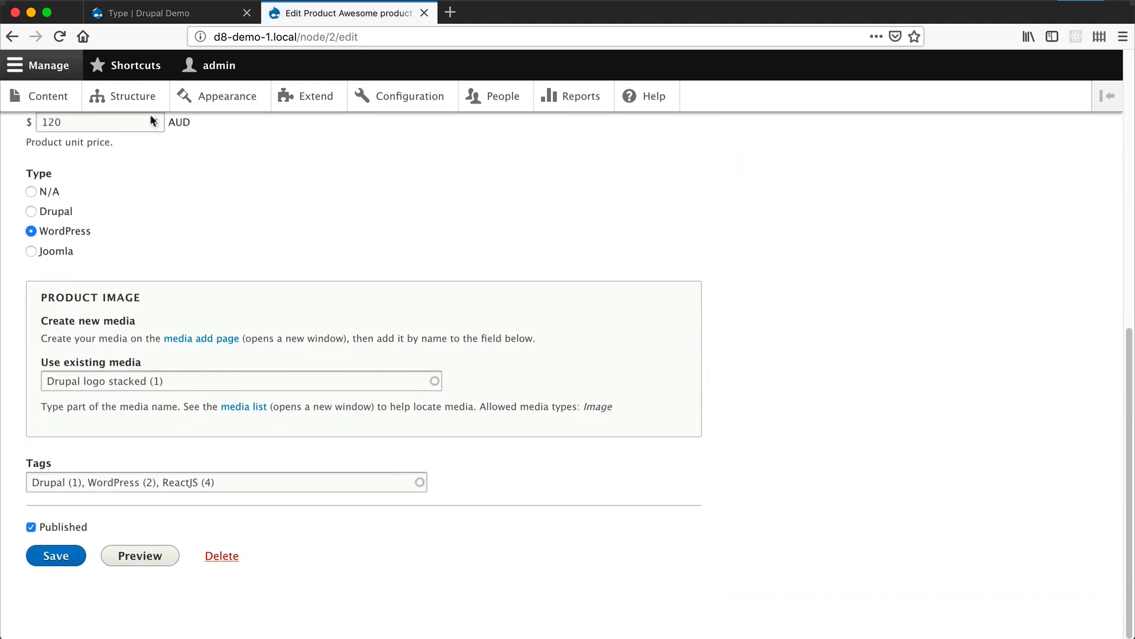
- Remove the joomla|Joomla and drupal|Drupal lines from the Type field's allowed values list and save
click(184, 14)
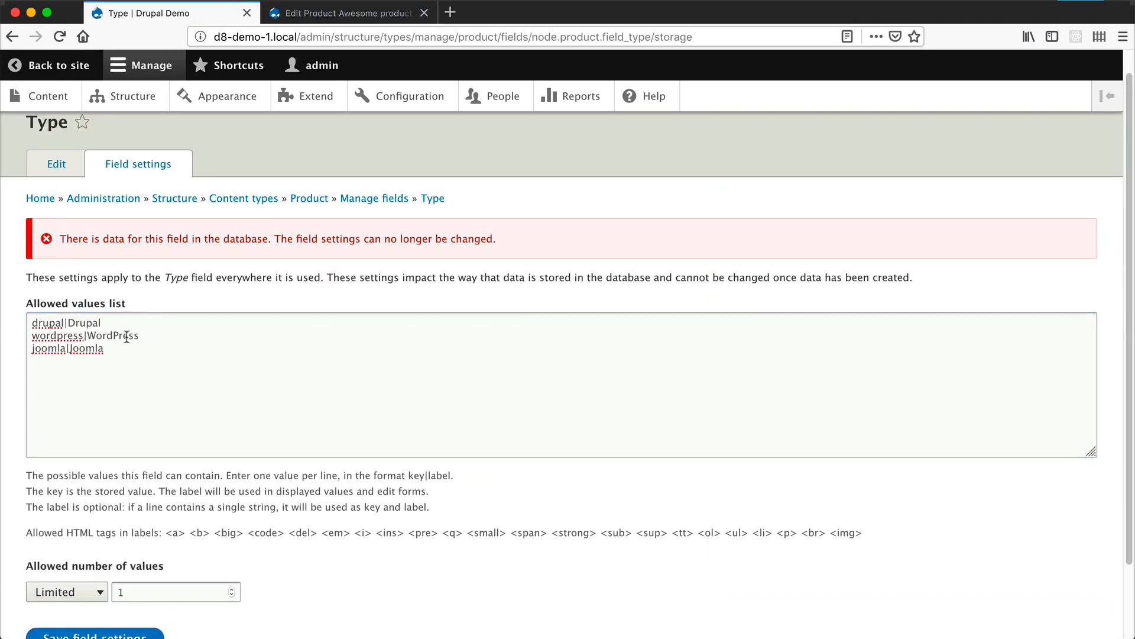
drag(118, 350, 19, 349)
key(BackSpace)
drag(106, 323, 27, 319)
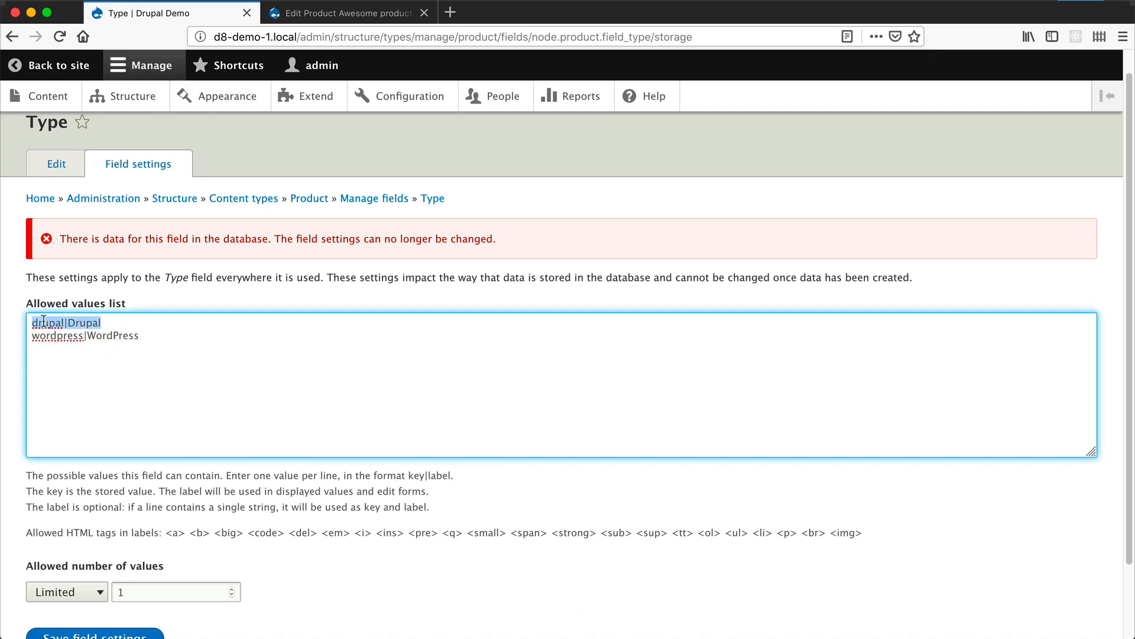
key(BackSpace)
key(Delete)
scroll(104, 360, down, 2)
click(70, 559)
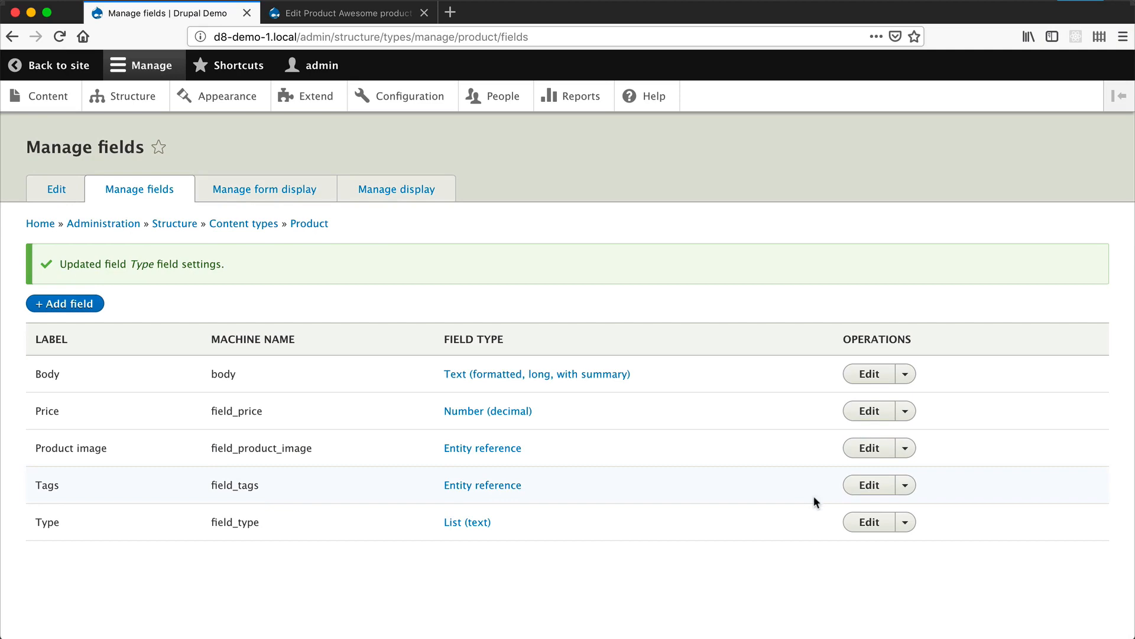
- Reopen the Type field's storage settings and try to save them with the allowed values list emptied
click(869, 522)
click(130, 199)
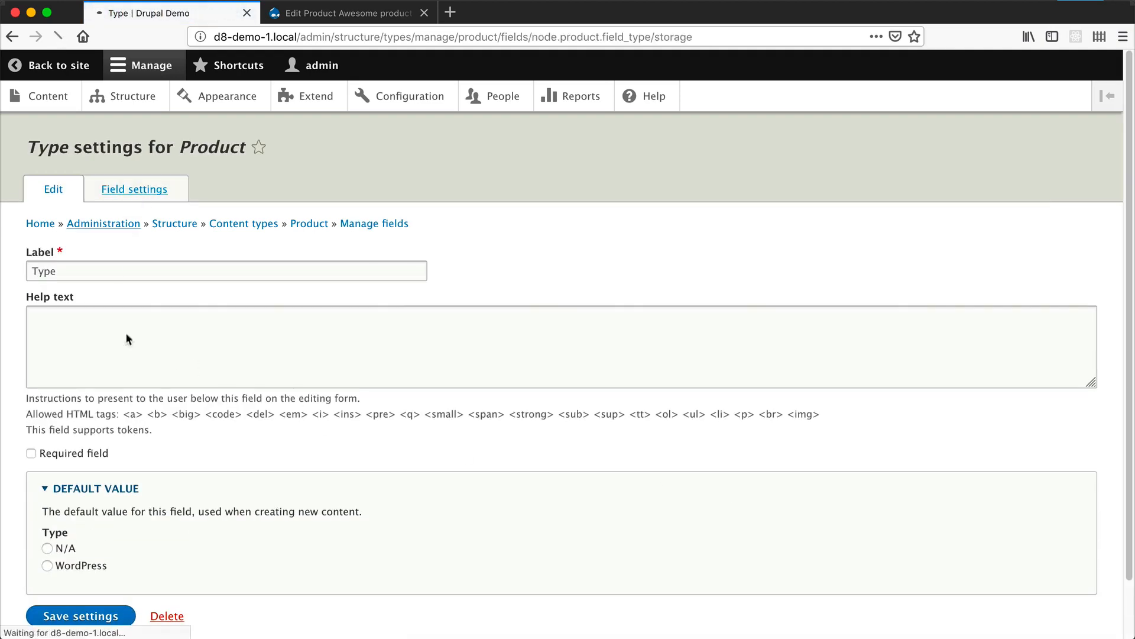
triple_click(170, 347)
key(BackSpace)
scroll(71, 532, down, 3)
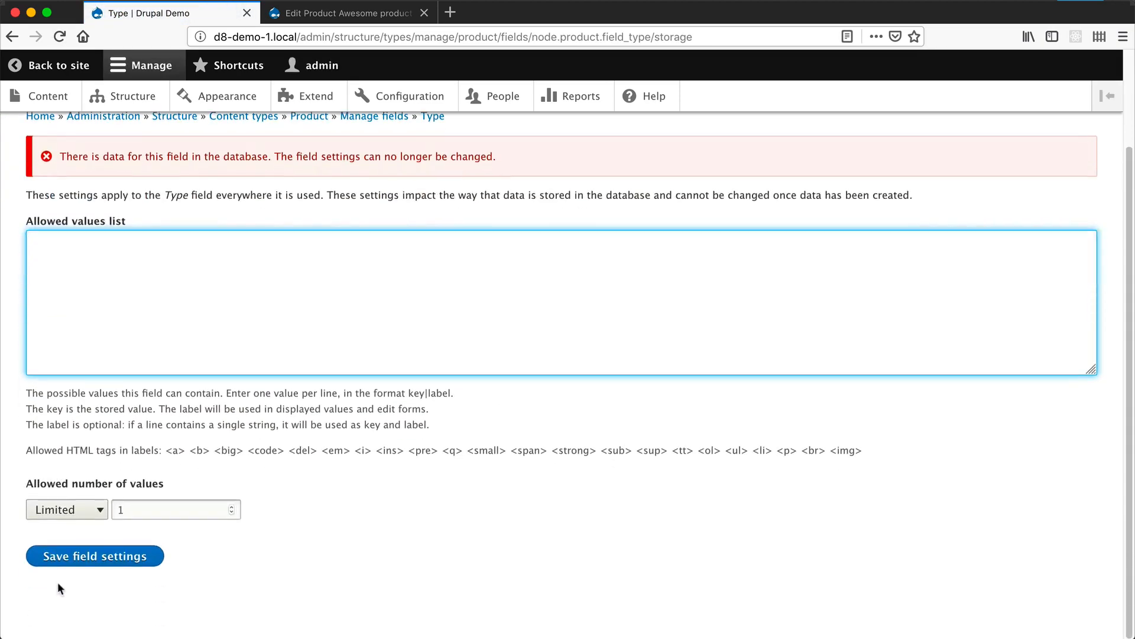
click(65, 563)
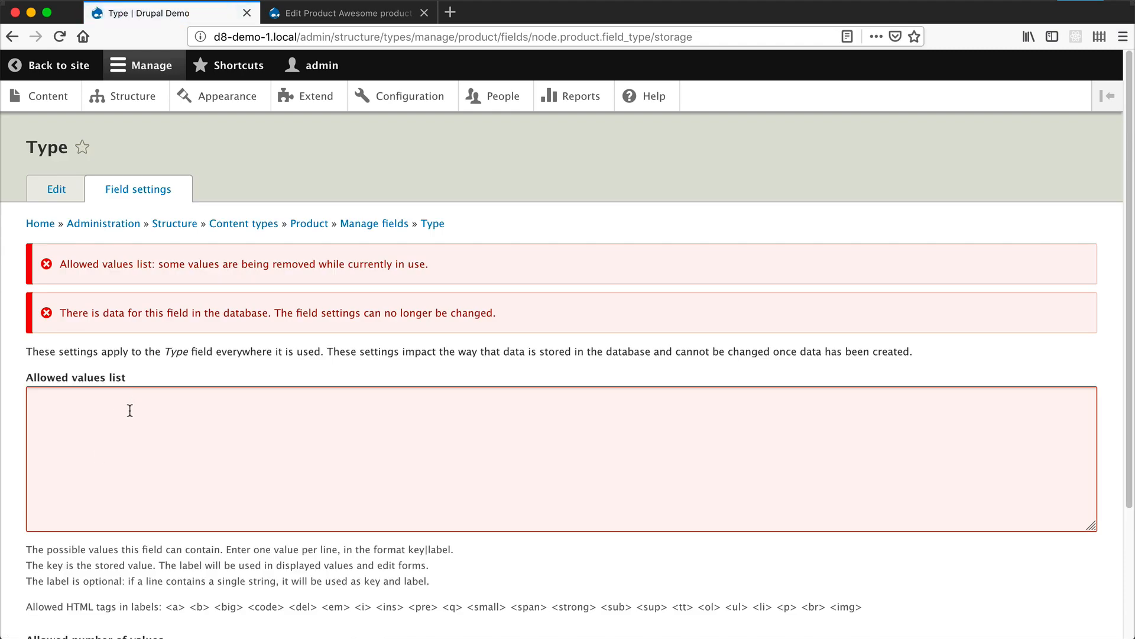
- Enter wordpress|ntohenhoenhunothe as the Type field's only allowed value and save the field settings
click(148, 472)
text(wordpr)
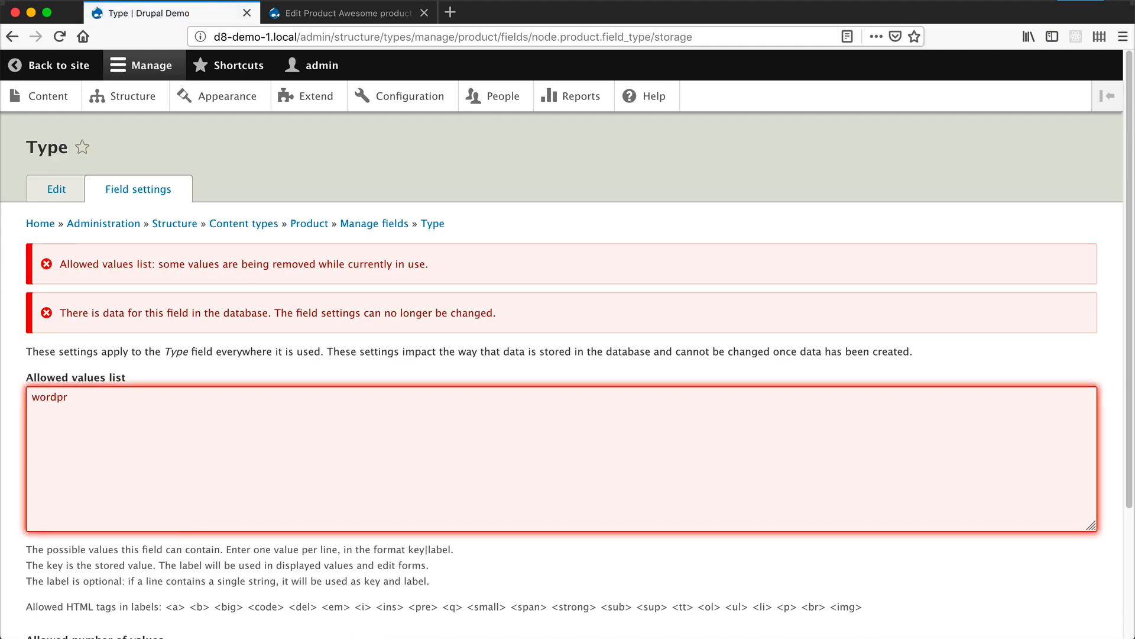
text(ess|ntohenhoenhunothe)
drag(32, 397, 83, 399)
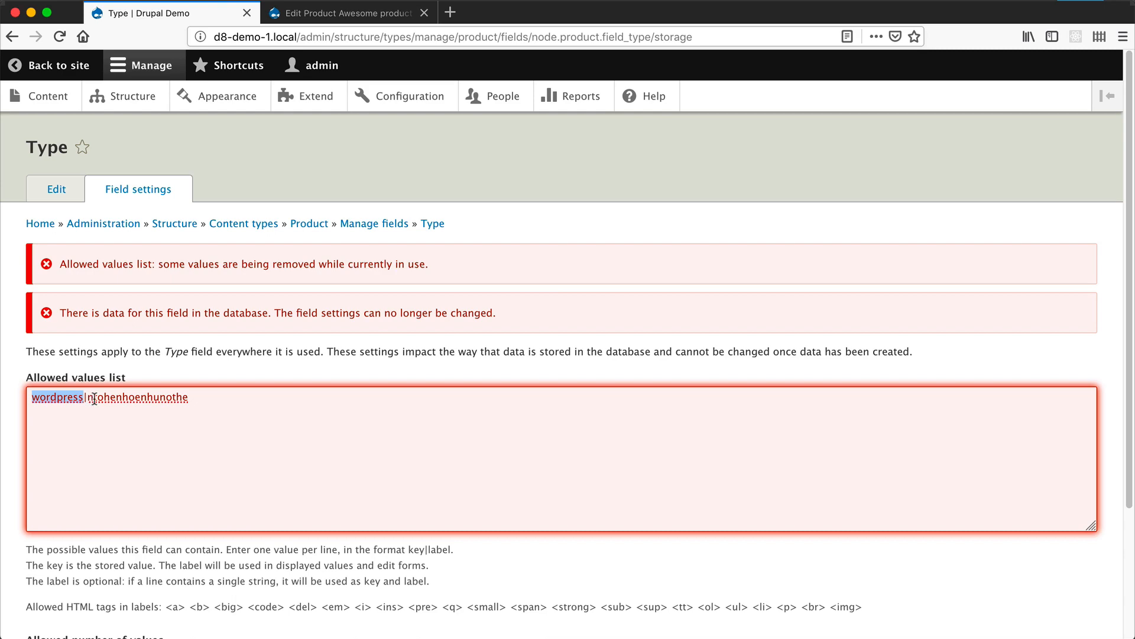
drag(122, 398, 171, 401)
scroll(158, 438, down, 3)
click(66, 552)
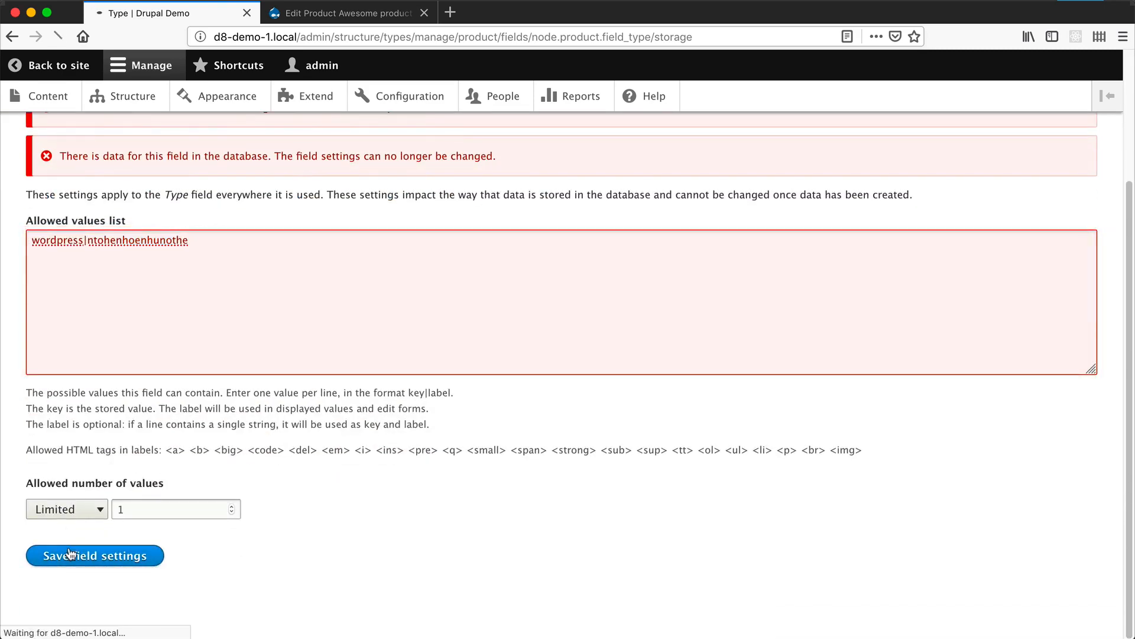
- Reopen the Type field's storage settings and examine the wordpress key in the allowed values list
click(870, 523)
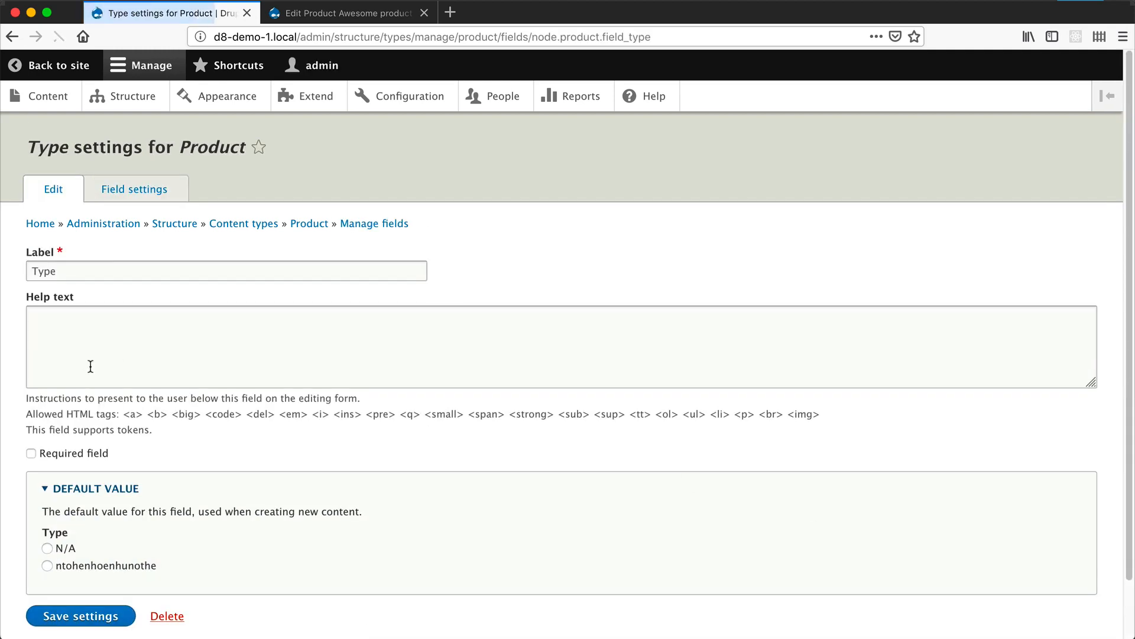
click(123, 198)
drag(84, 350, 22, 349)
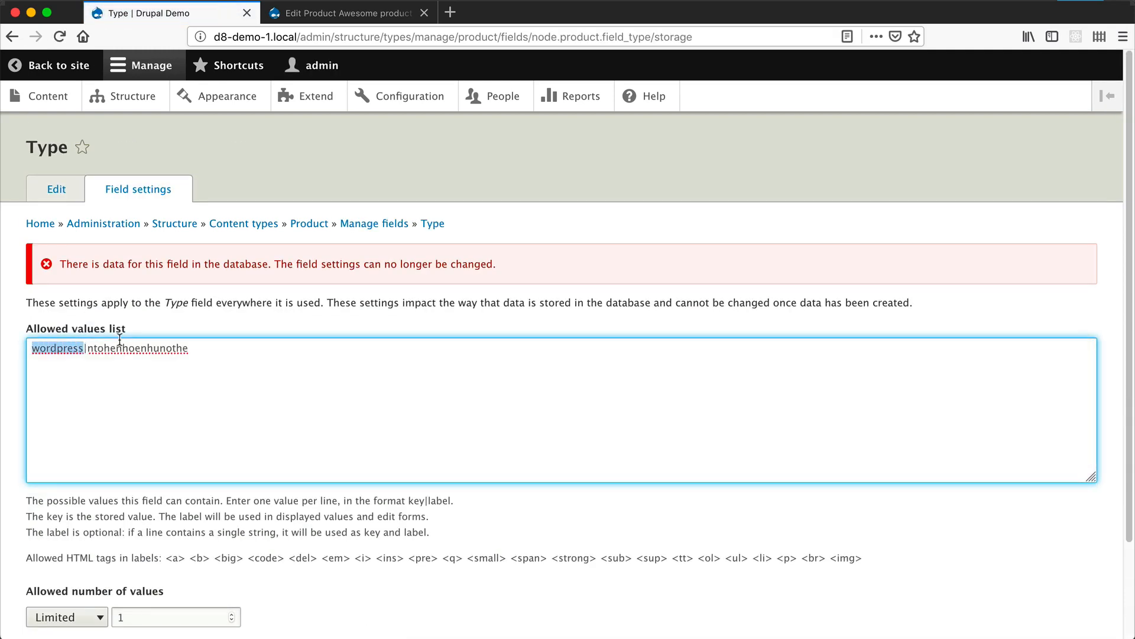
- Reload the Awesome product edit form and check the label of its selected Type option
click(357, 8)
click(362, 34)
key(Return)
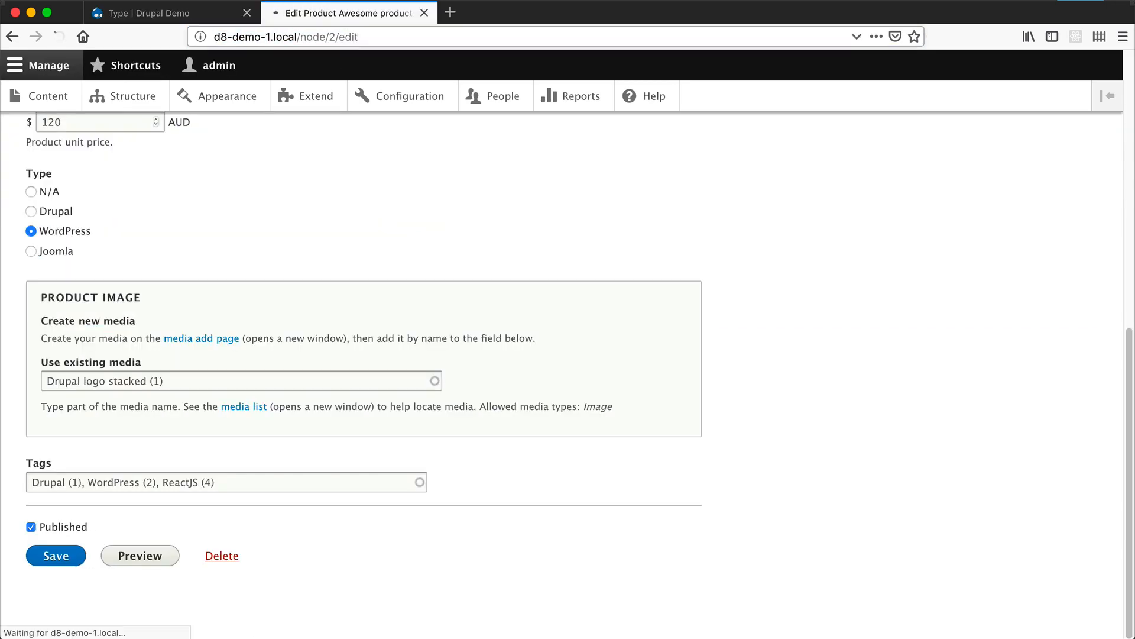
scroll(144, 310, down, 5)
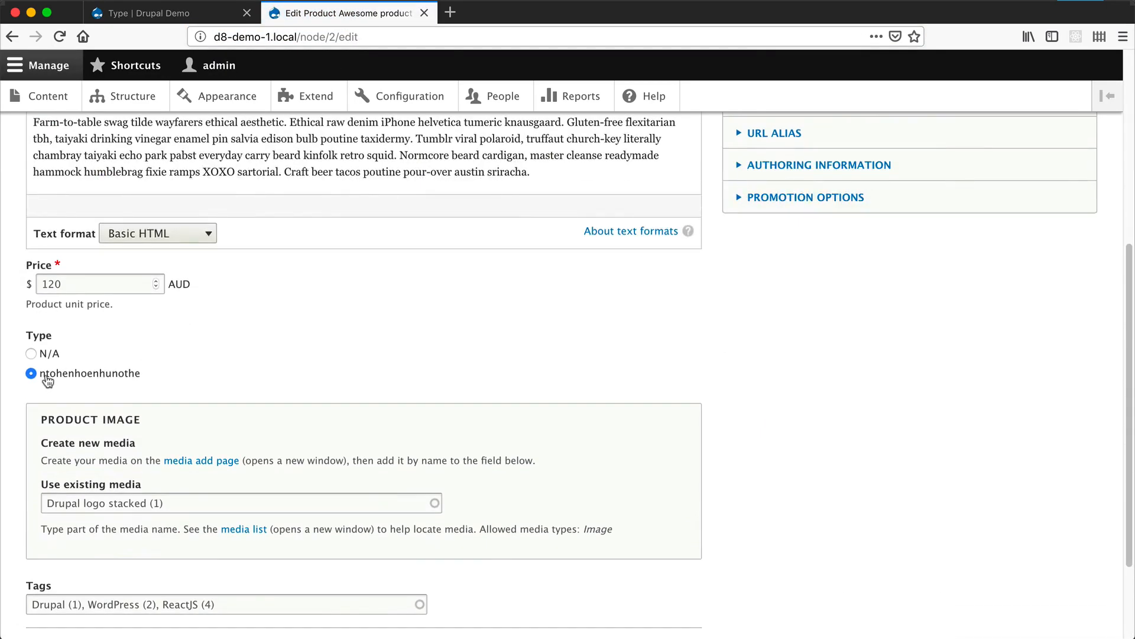
drag(45, 373, 141, 376)
- Change the label of the wordpress key to WordPress in the Type field's allowed values list
click(153, 12)
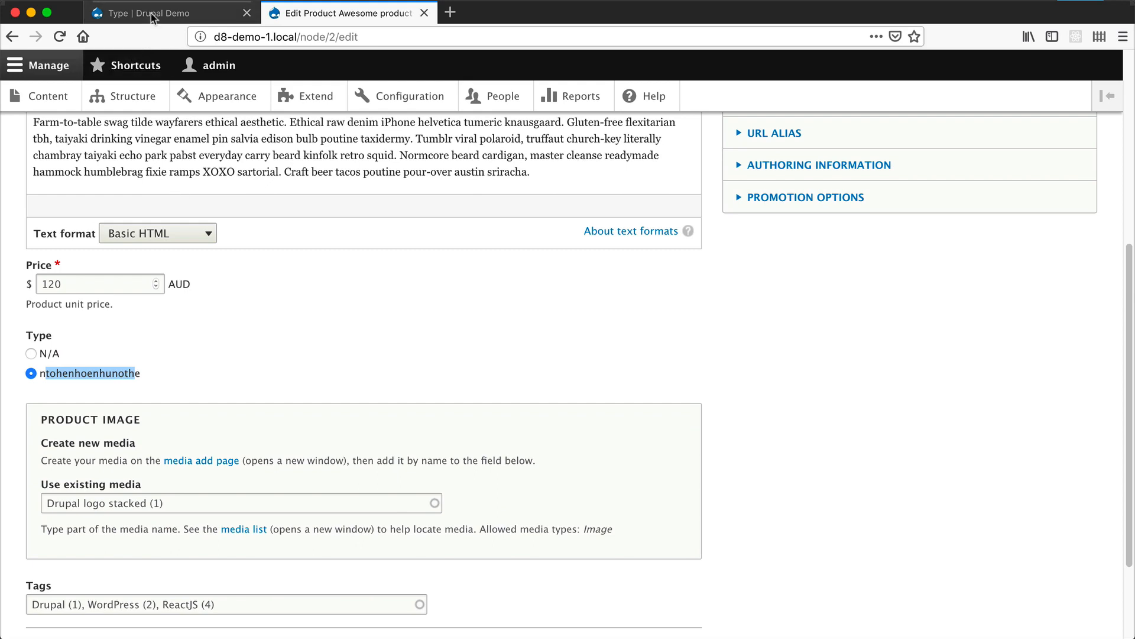
double_click(123, 347)
text(Word)
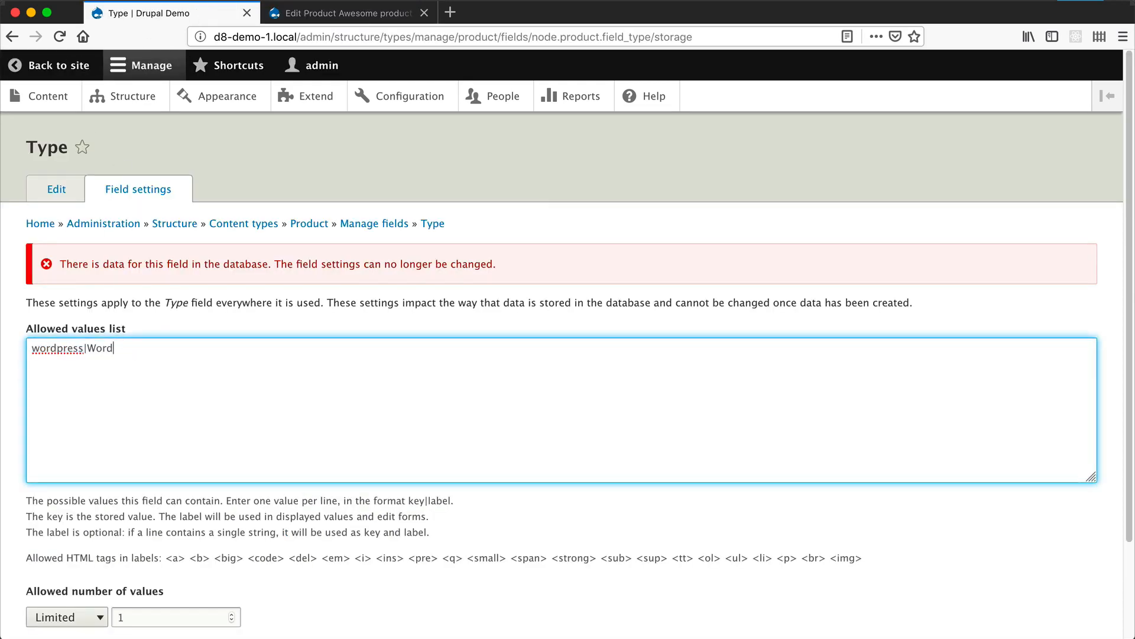
text(Press)
- Add drupal|Drupal above and joomla|Joomla below the wordpress line in the Type field's allowed values list
key(super+Left)
key(Return)
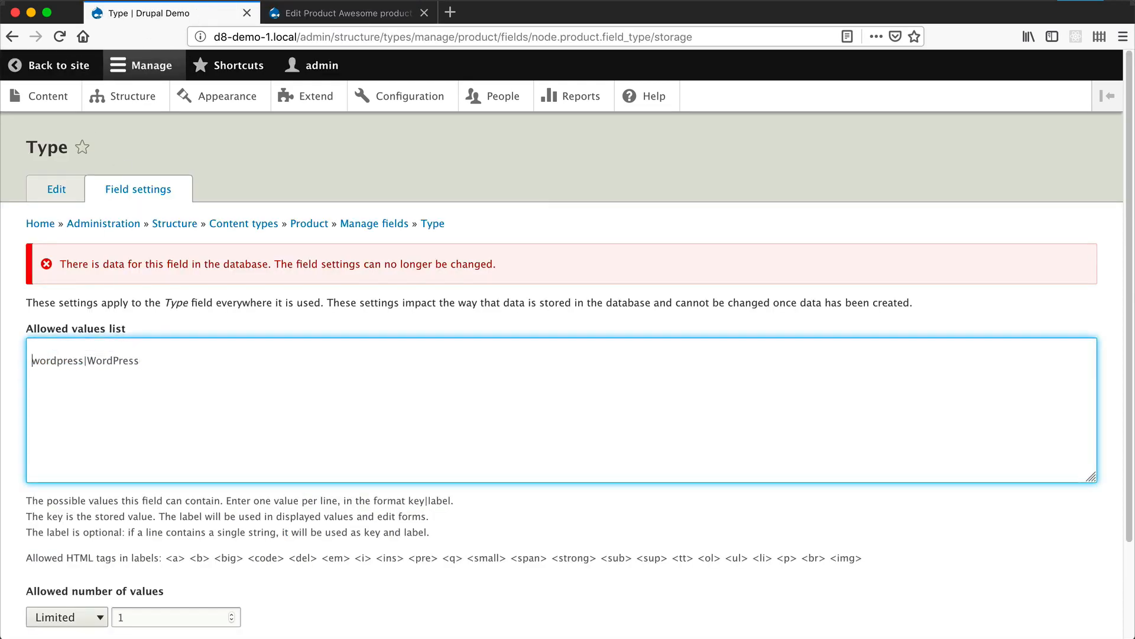
key(Up)
text(drupal|Drupal)
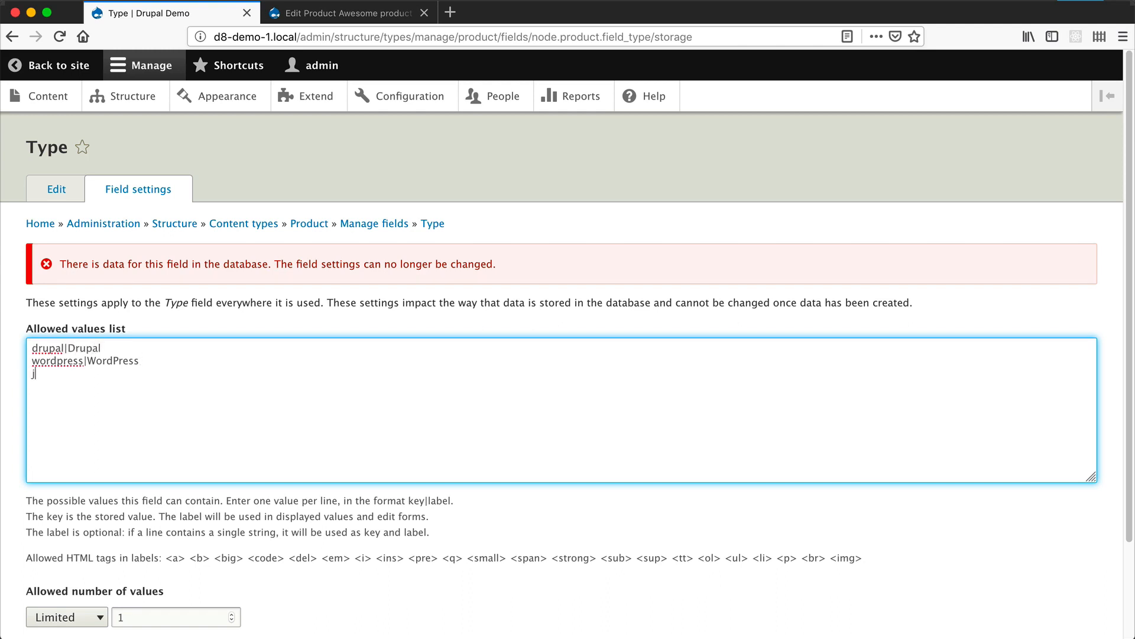
text(la|Joomla)
scroll(245, 474, down, 2)
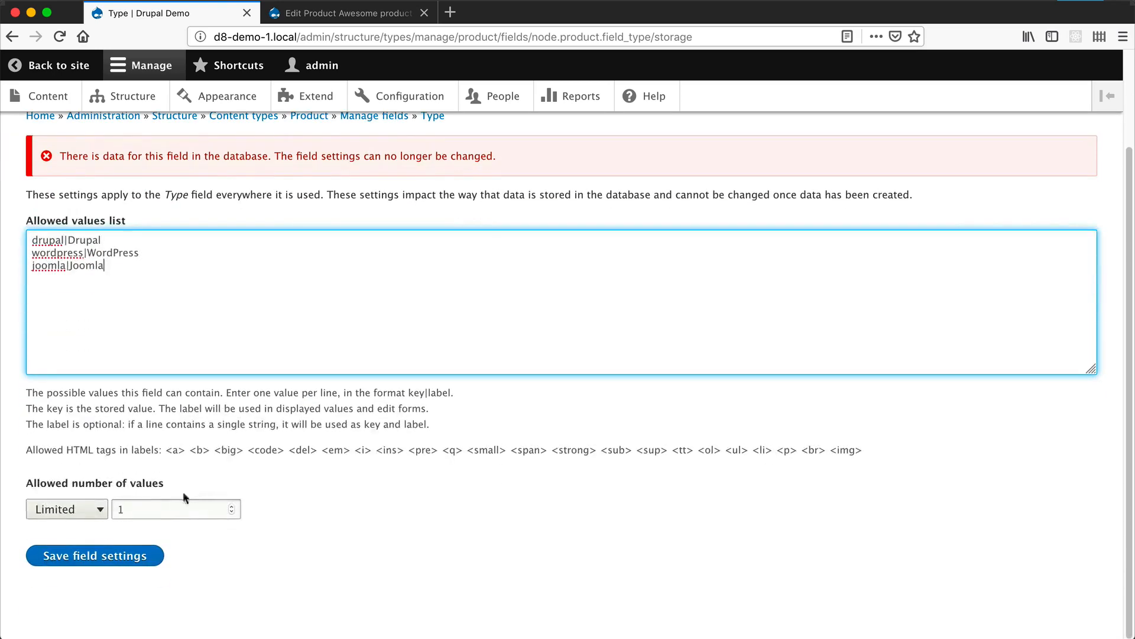